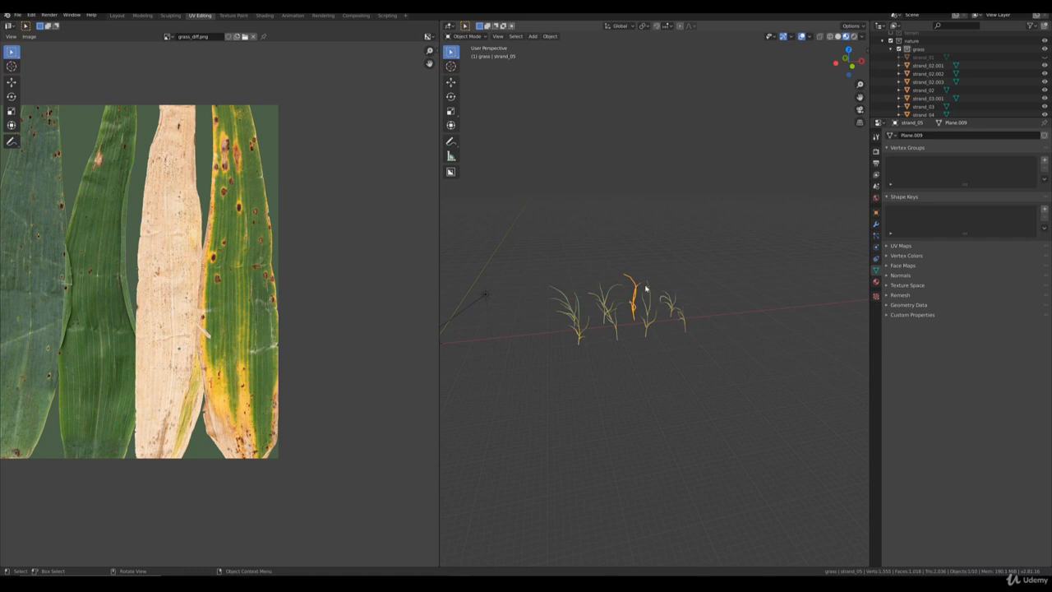
Step: Create a new collection inside the grass collection and rename it grass_set_01
{"action": "scroll", "coordinate": [672, 340], "scroll_direction": "up", "scroll_amount": 5}
{"action": "middle_click_drag", "start_coordinate": [662, 356], "coordinate": [644, 330]}
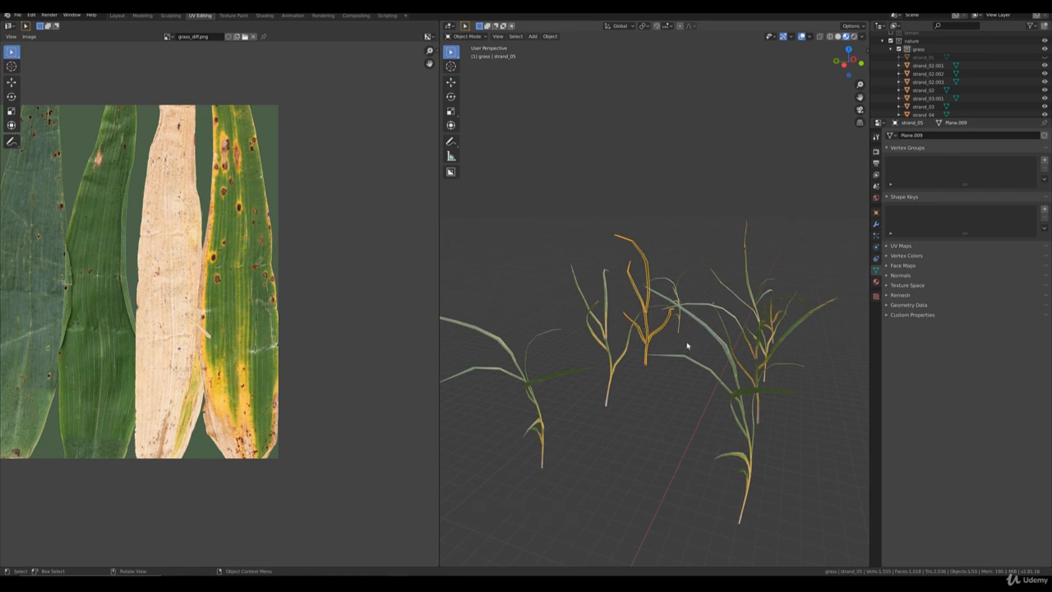
{"action": "middle_click_drag", "start_coordinate": [706, 366], "coordinate": [638, 383]}
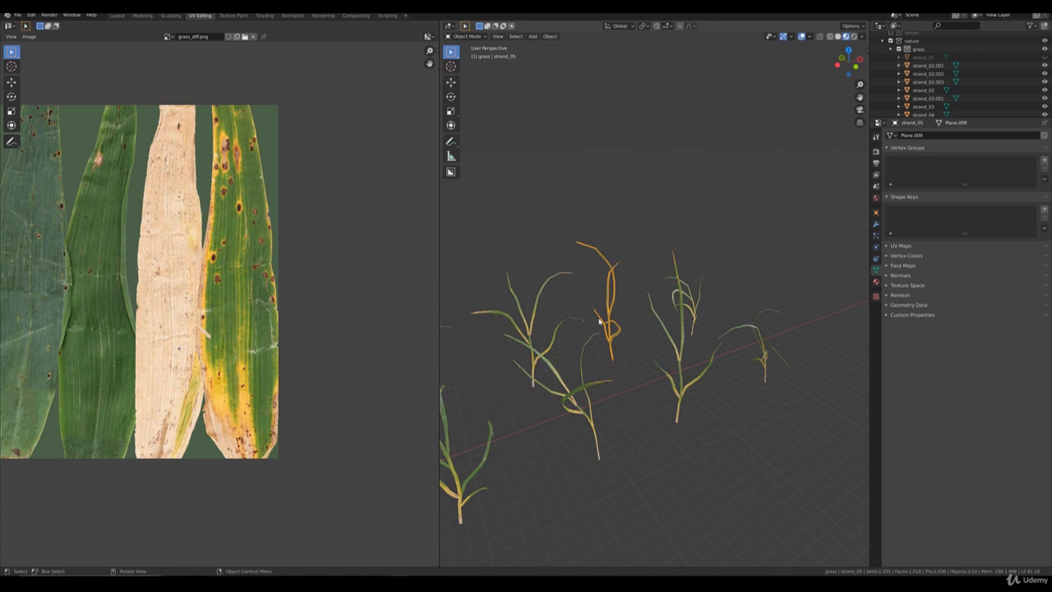
{"action": "key", "text": "KP_7"}
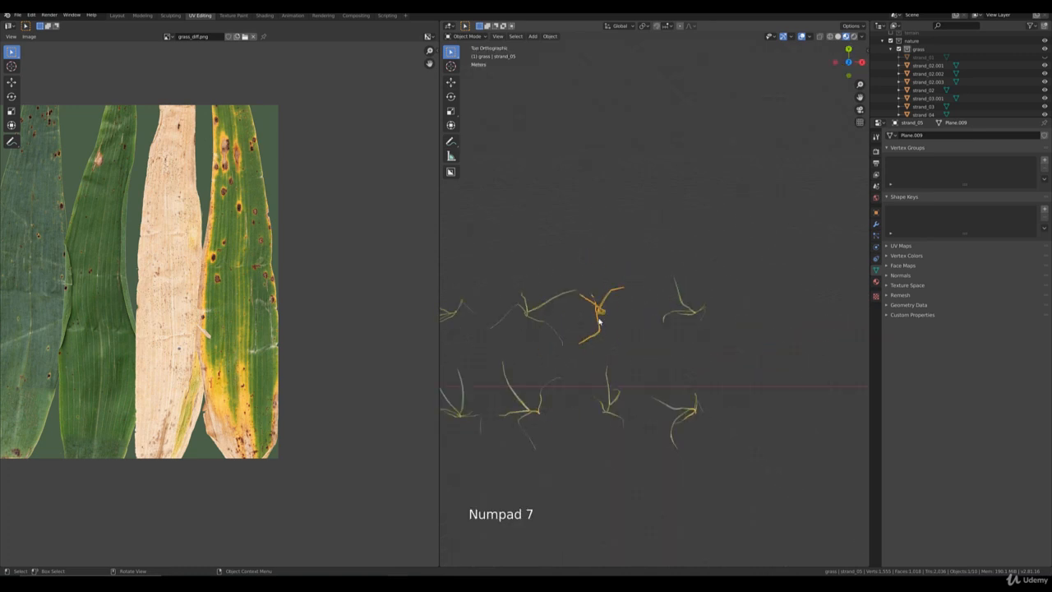
{"action": "middle_click_drag", "start_coordinate": [547, 238], "coordinate": [617, 226], "text": "shift"}
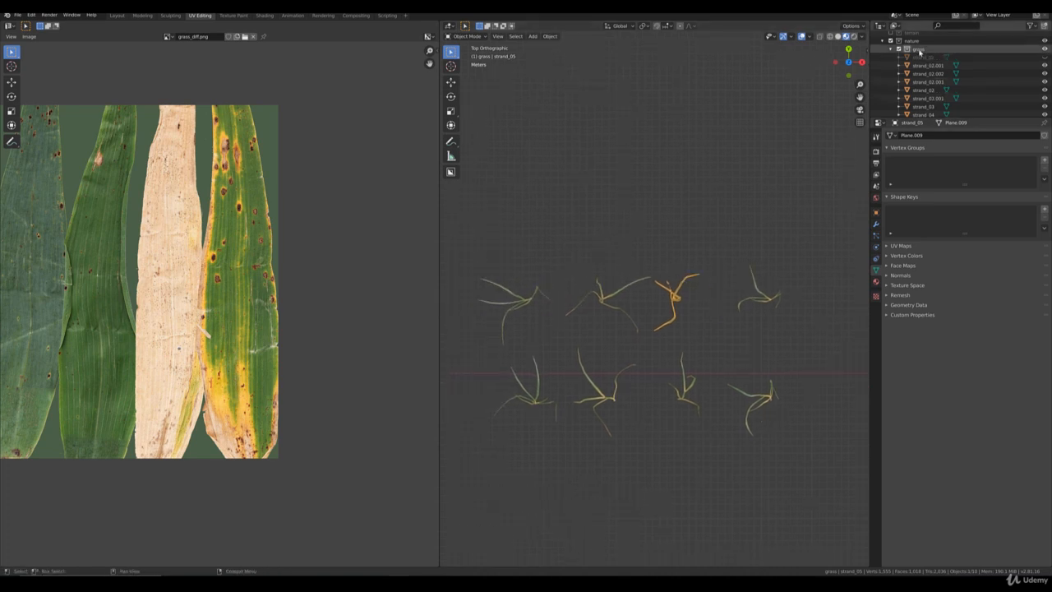
{"action": "scroll", "coordinate": [921, 78], "scroll_direction": "up", "scroll_amount": 2}
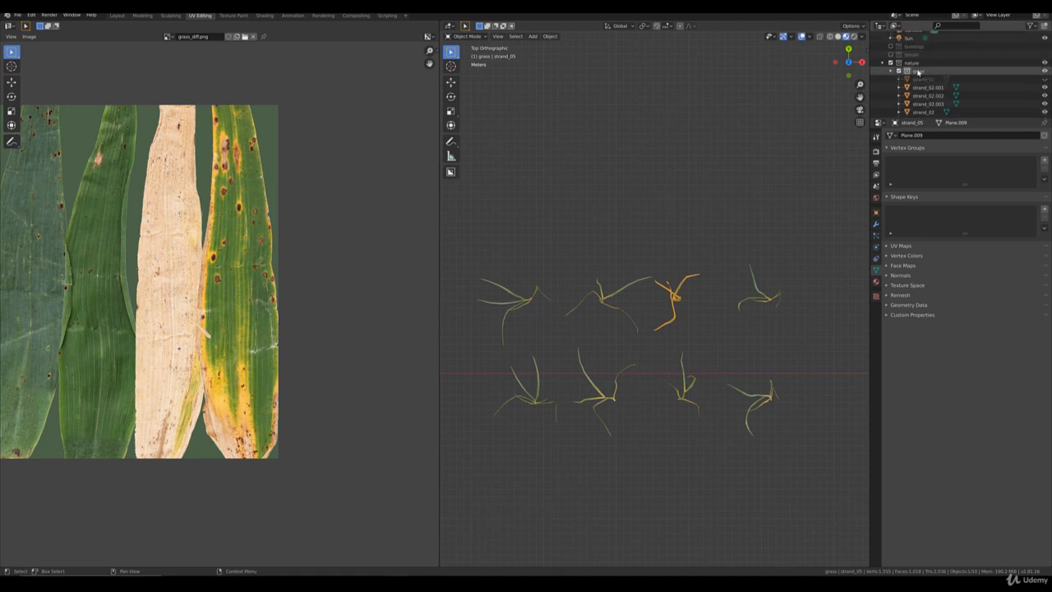
{"action": "right_click", "coordinate": [917, 71]}
{"action": "left_click", "coordinate": [915, 71]}
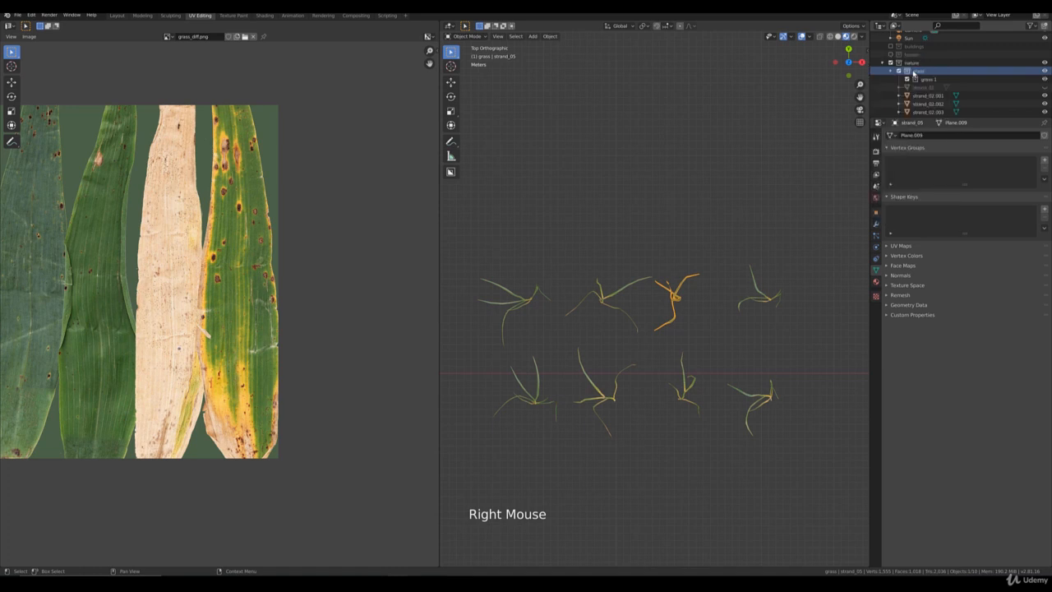
{"action": "double_click", "coordinate": [928, 79]}
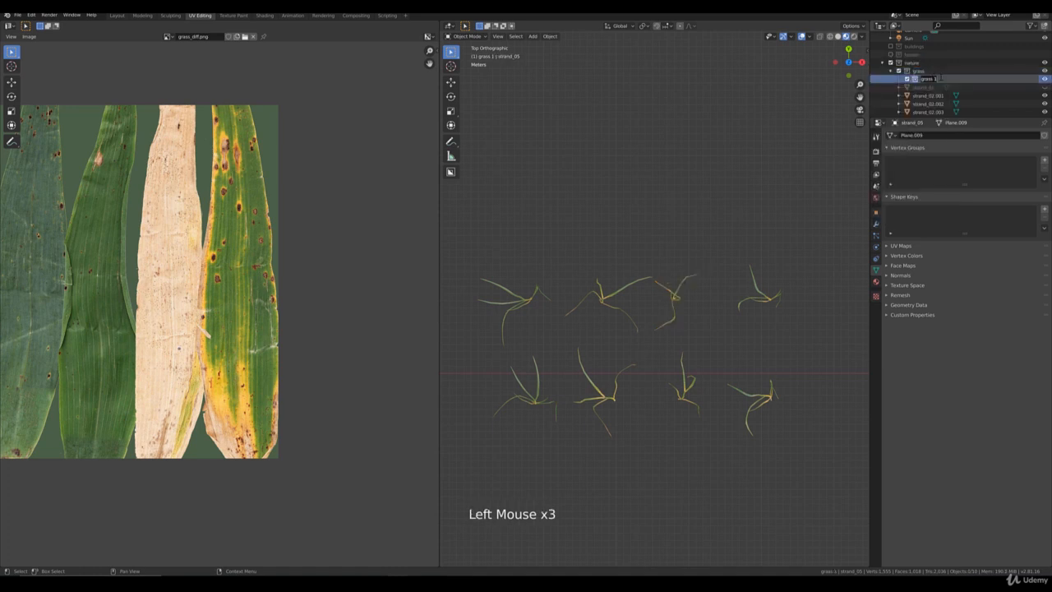
{"action": "type", "text": "grass_se"}
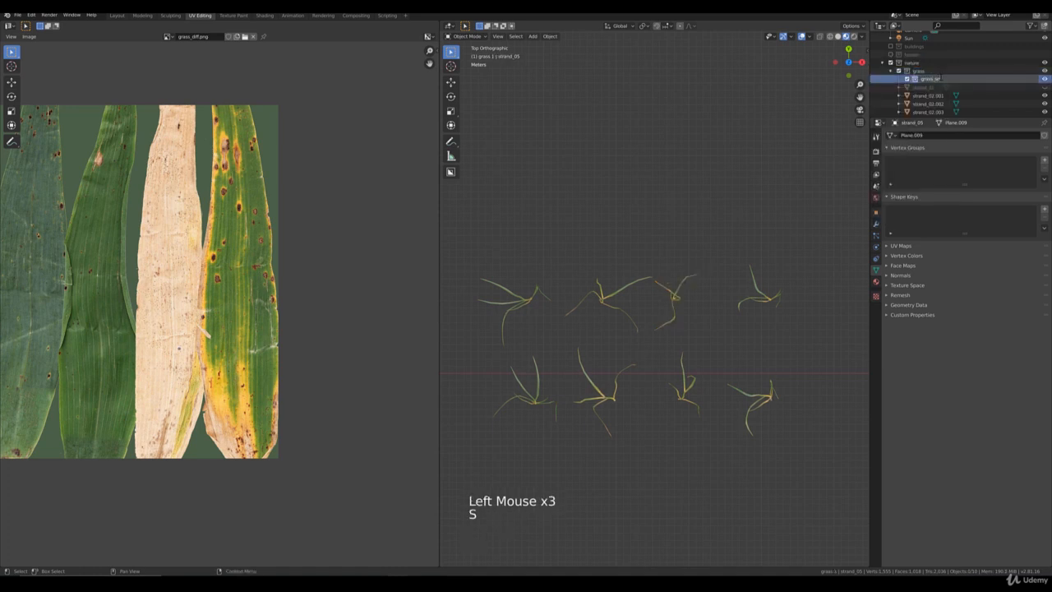
{"action": "type", "text": "t_01"}
{"action": "key", "text": "Return"}
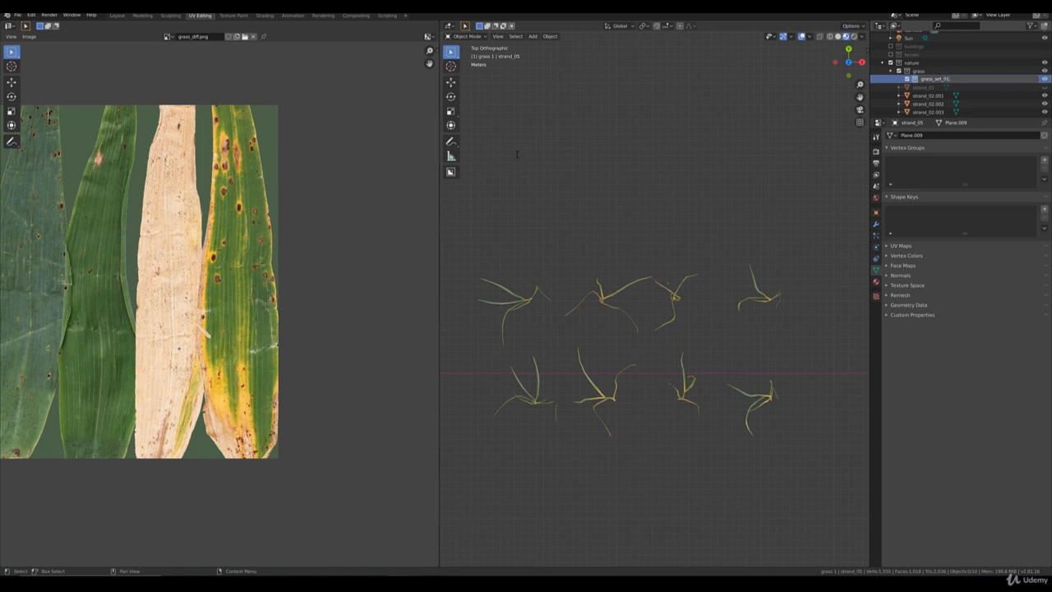
Step: Select all eight visible grass strands and move them to the grass_set_01 collection
{"action": "middle_click_drag", "start_coordinate": [641, 383], "coordinate": [725, 364]}
{"action": "scroll", "coordinate": [724, 364], "scroll_direction": "down", "scroll_amount": 2}
{"action": "left_click", "coordinate": [749, 336]}
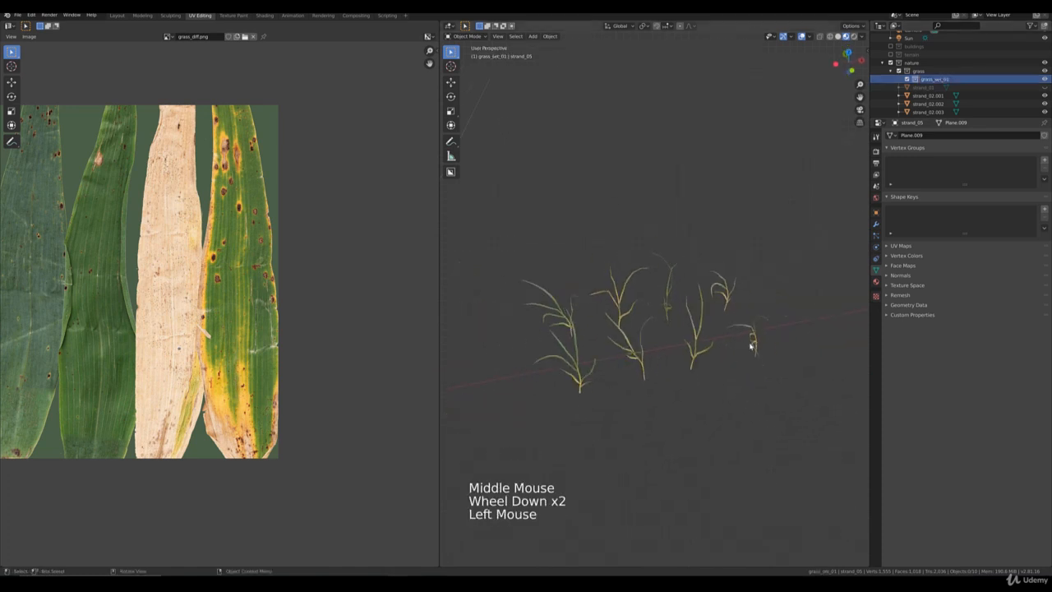
{"action": "key", "text": "b"}
{"action": "left_click_drag", "start_coordinate": [806, 442], "coordinate": [547, 266]}
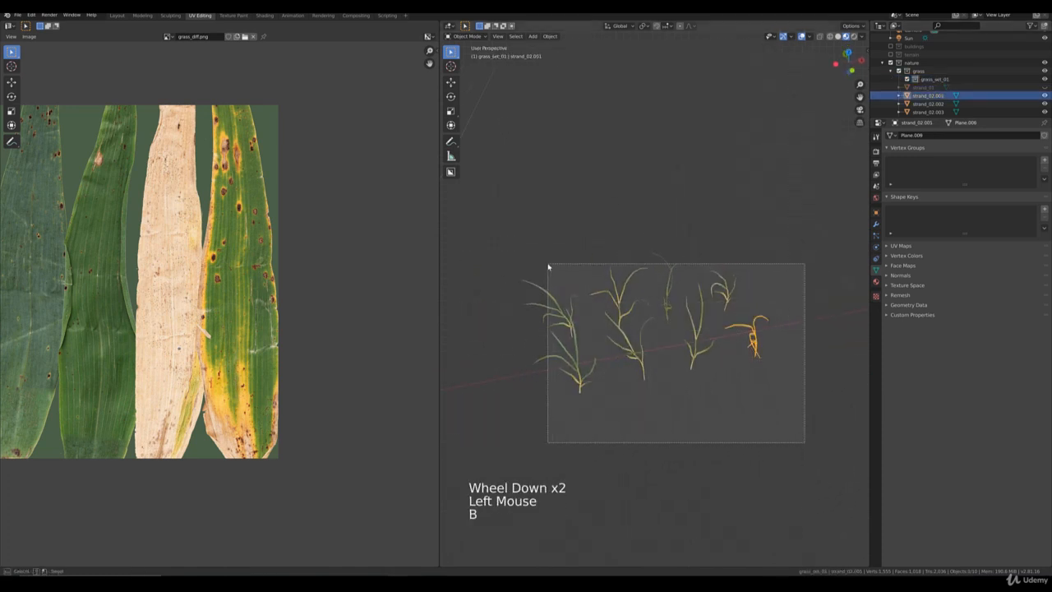
{"action": "right_click", "coordinate": [664, 355]}
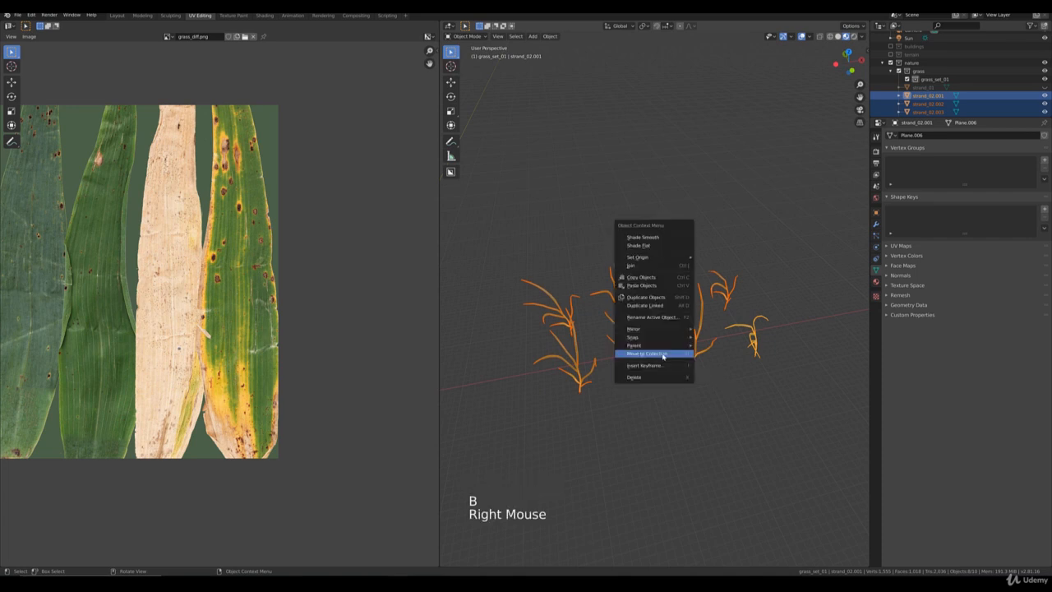
{"action": "left_click", "coordinate": [652, 354]}
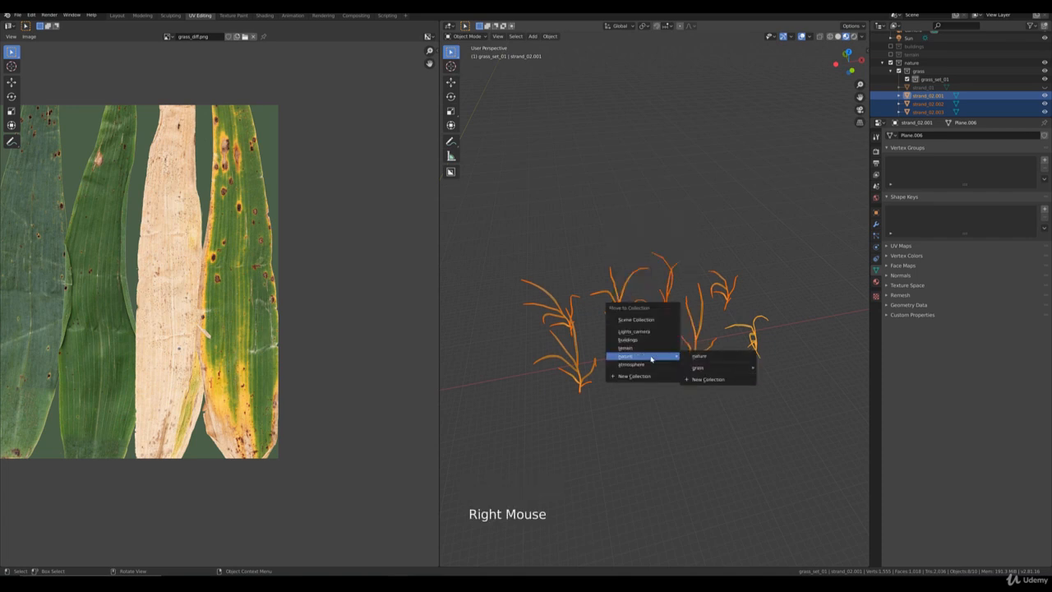
{"action": "mouse_move", "coordinate": [648, 358]}
{"action": "mouse_move", "coordinate": [710, 372]}
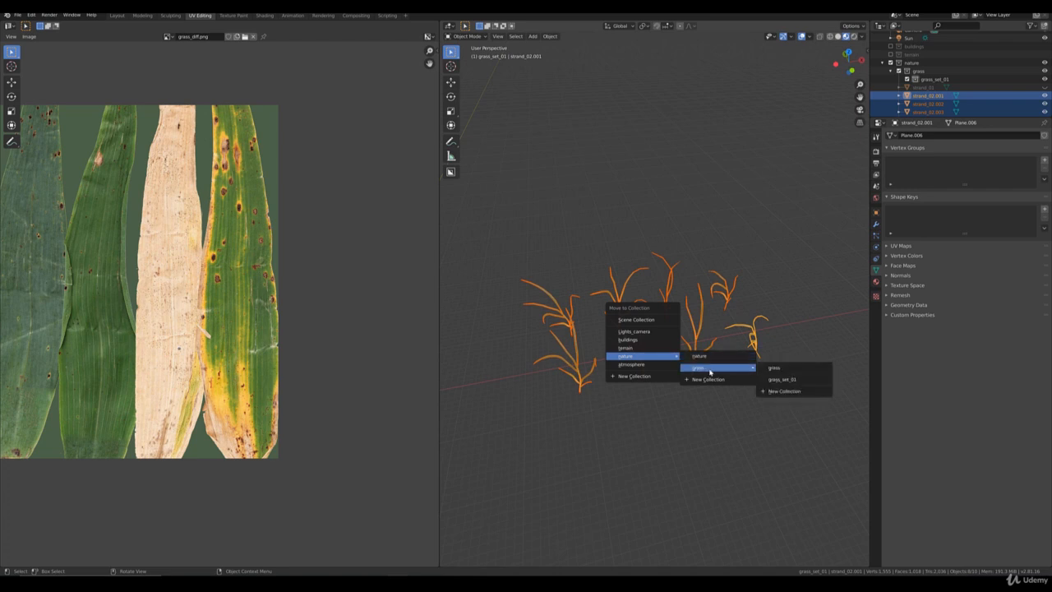
{"action": "left_click", "coordinate": [780, 379]}
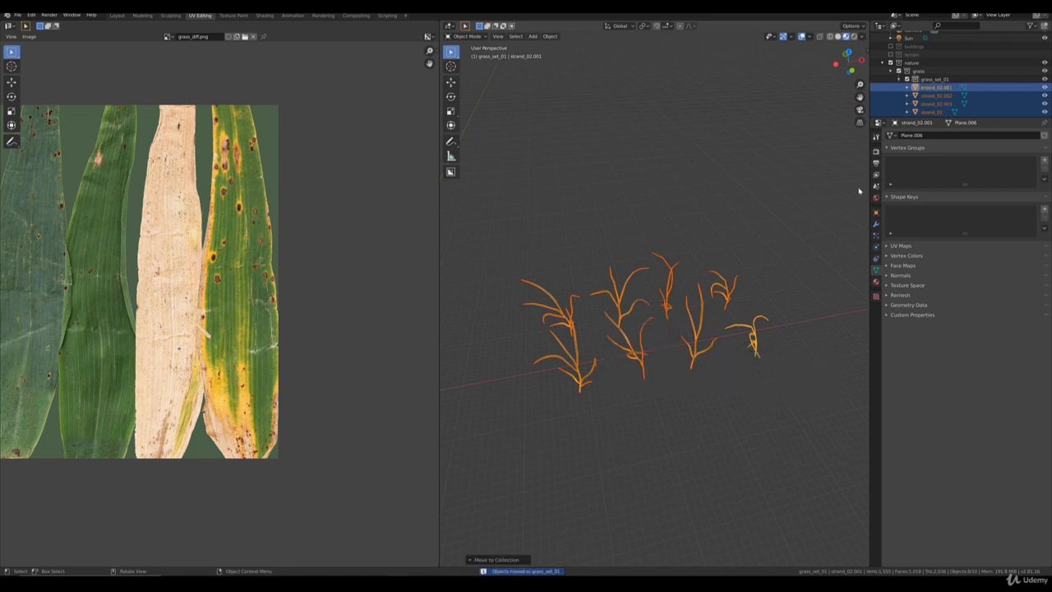
Step: Deselect the strands and examine their layout, including from the top view, along with the collection's contents
{"action": "middle_click_drag", "start_coordinate": [740, 223], "coordinate": [737, 296]}
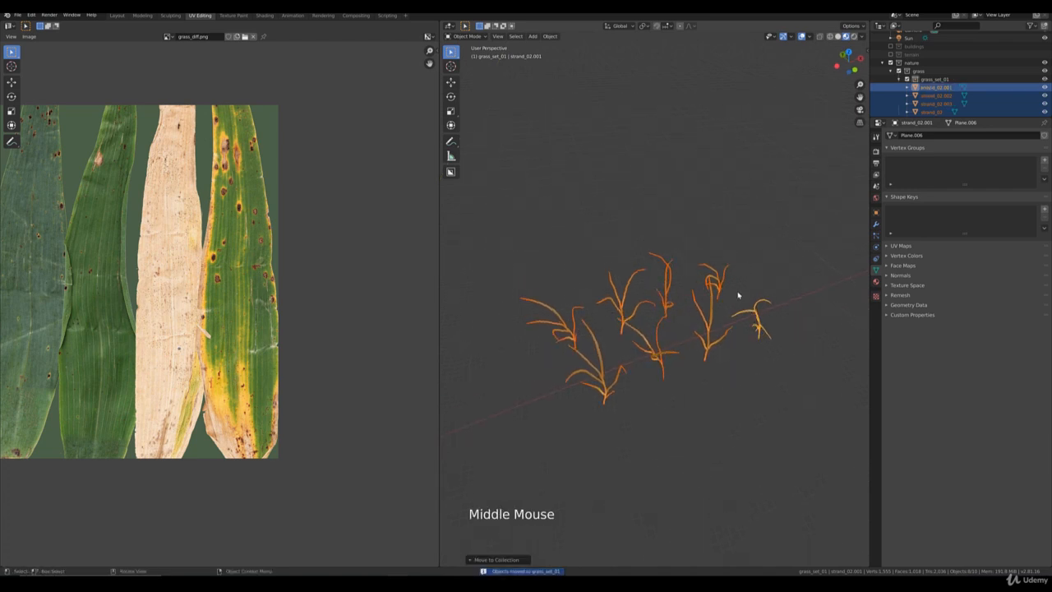
{"action": "scroll", "coordinate": [737, 296], "scroll_direction": "up", "scroll_amount": 3}
{"action": "scroll", "coordinate": [735, 299], "scroll_direction": "down", "scroll_amount": 2}
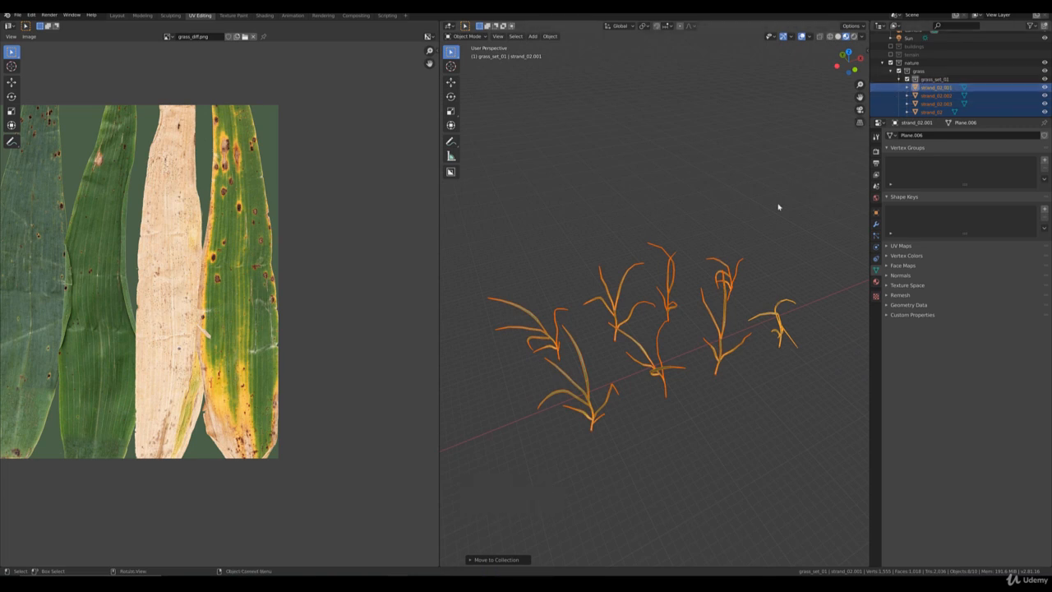
{"action": "left_click", "coordinate": [752, 218]}
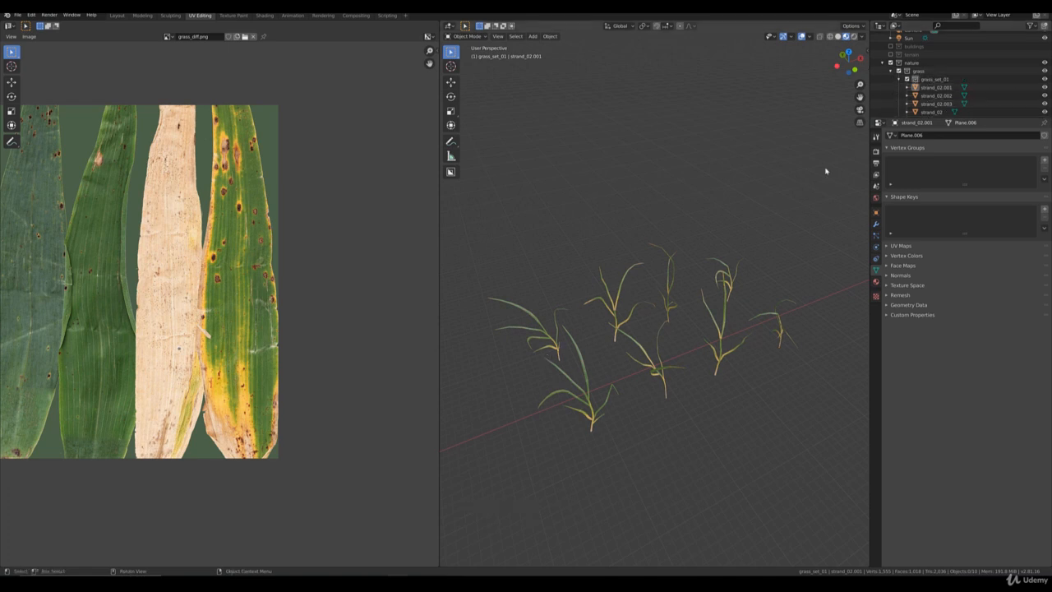
{"action": "scroll", "coordinate": [725, 268], "scroll_direction": "down", "scroll_amount": 4}
{"action": "scroll", "coordinate": [702, 293], "scroll_direction": "up", "scroll_amount": 3}
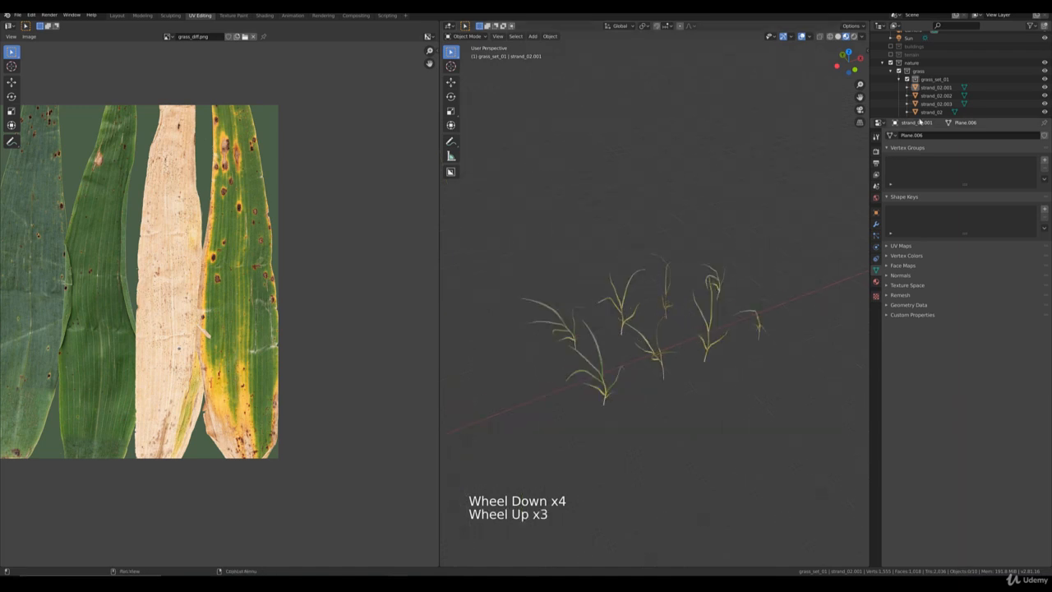
{"action": "scroll", "coordinate": [952, 96], "scroll_direction": "down", "scroll_amount": 5}
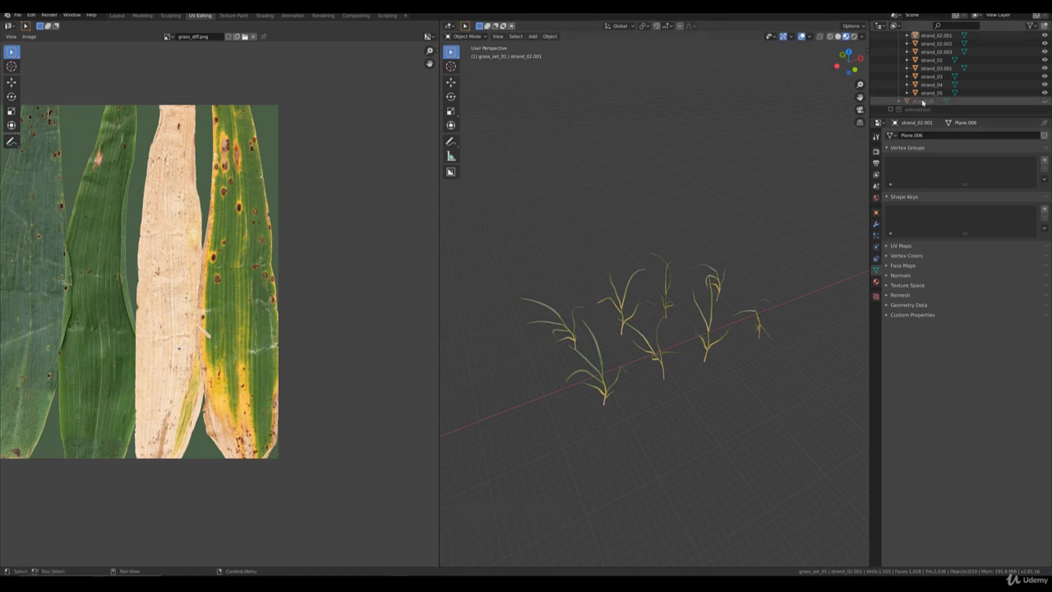
{"action": "middle_click_drag", "start_coordinate": [683, 179], "coordinate": [670, 195]}
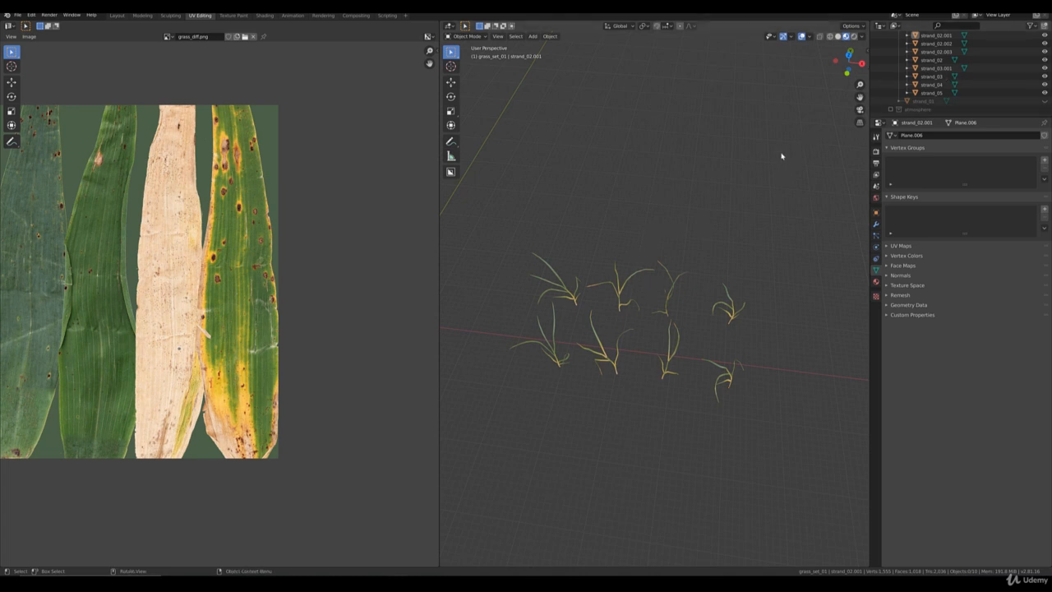
{"action": "key", "text": "KP_7"}
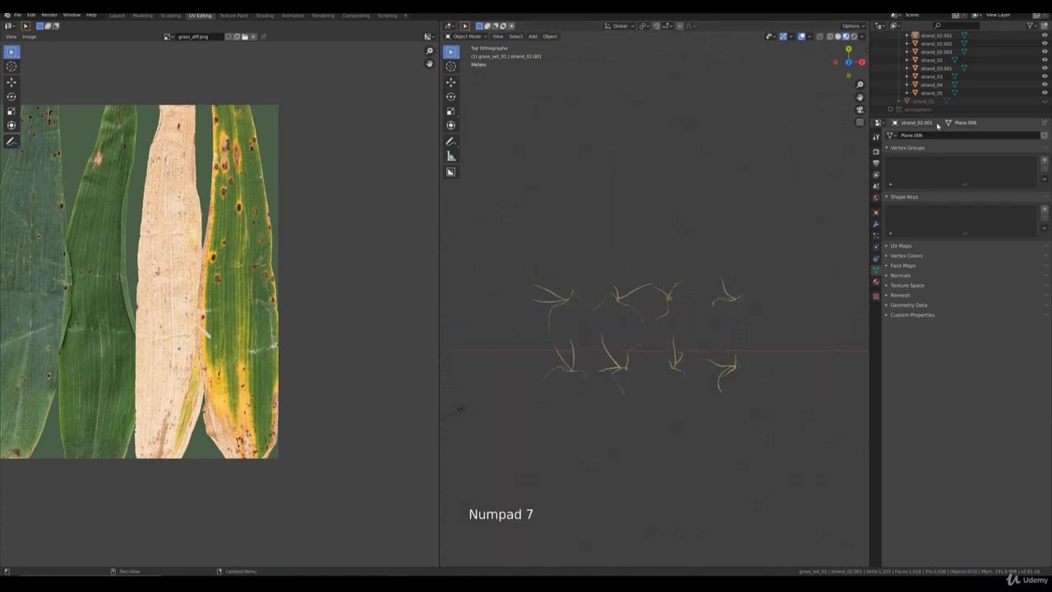
Step: Exclude the grass_set_01 collection from the view layer
{"action": "scroll", "coordinate": [937, 96], "scroll_direction": "up", "scroll_amount": 2}
{"action": "scroll", "coordinate": [936, 96], "scroll_direction": "up", "scroll_amount": 2}
{"action": "left_click", "coordinate": [918, 83]}
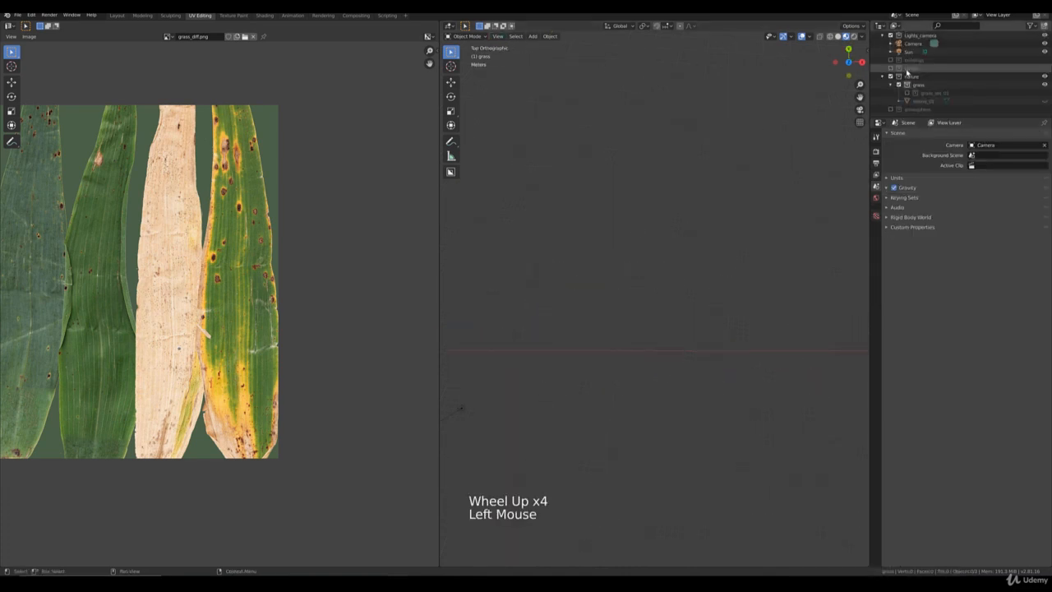
Step: Make the grass collection active and add a mesh plane to it at the world origin
{"action": "scroll", "coordinate": [650, 317], "scroll_direction": "down", "scroll_amount": 2}
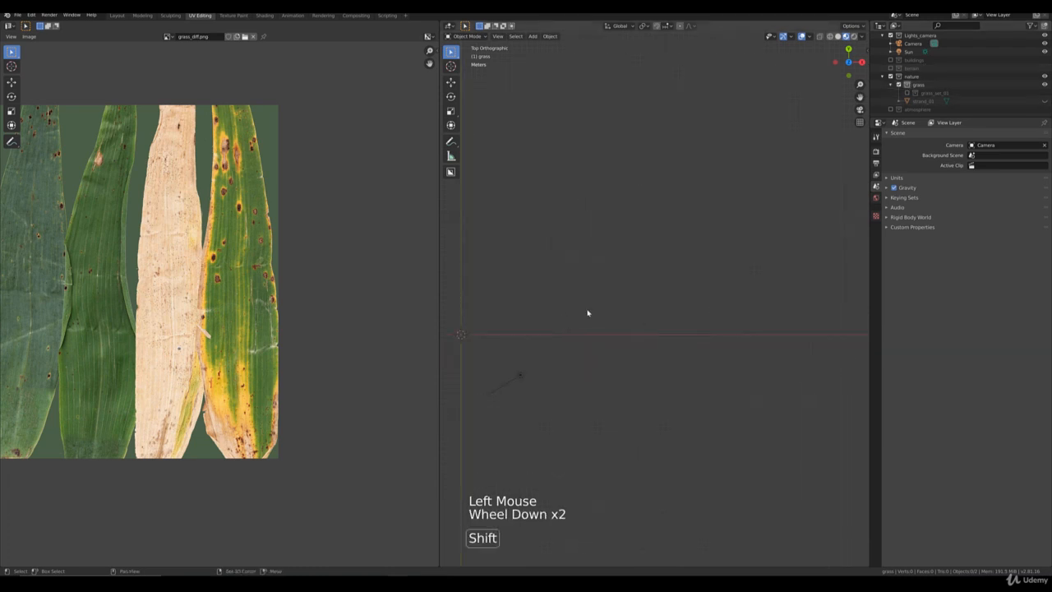
{"action": "middle_click_drag", "start_coordinate": [633, 288], "coordinate": [742, 282], "text": "shift"}
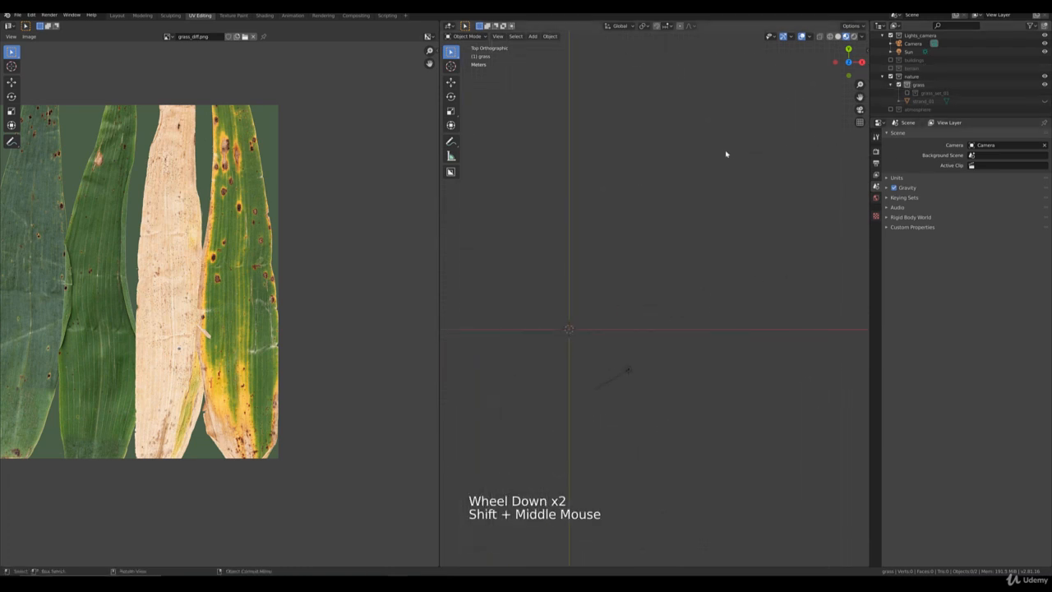
{"action": "left_click", "coordinate": [919, 84]}
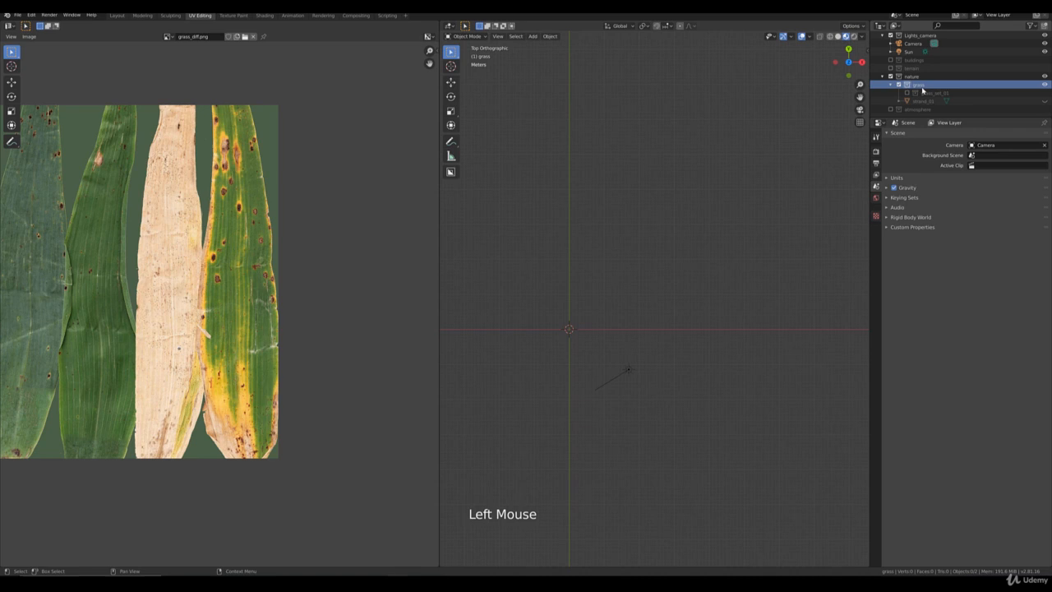
{"action": "left_click", "coordinate": [533, 36]}
{"action": "mouse_move", "coordinate": [546, 42]}
{"action": "left_click", "coordinate": [626, 45]}
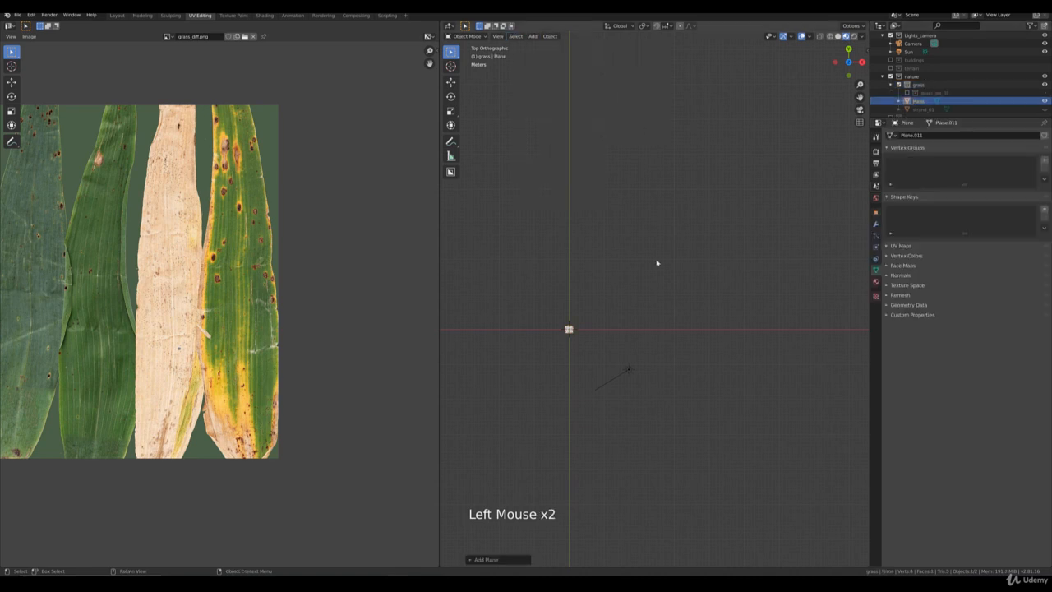
Step: Examine the new plane up close in perspective view
{"action": "middle_click_drag", "start_coordinate": [633, 325], "coordinate": [649, 359], "text": "shift"}
{"action": "scroll", "coordinate": [633, 322], "scroll_direction": "up", "scroll_amount": 6}
{"action": "scroll", "coordinate": [646, 331], "scroll_direction": "up", "scroll_amount": 6}
{"action": "scroll", "coordinate": [654, 353], "scroll_direction": "up", "scroll_amount": 4}
{"action": "key", "text": "ctrl"}
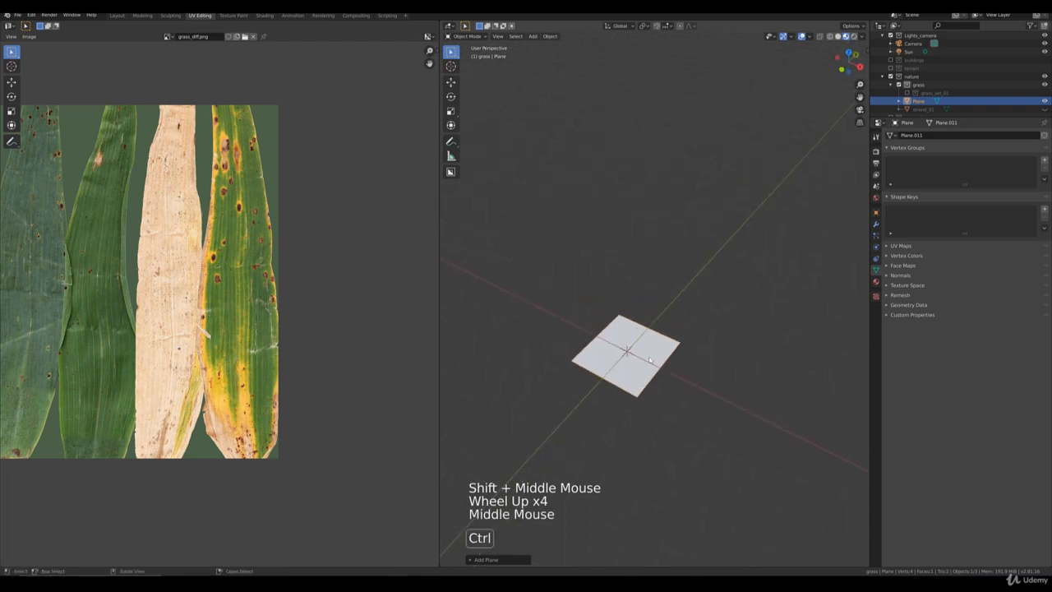
{"action": "key", "text": "ctrl+KP_Decimal"}
{"action": "scroll", "coordinate": [717, 330], "scroll_direction": "down", "scroll_amount": 4}
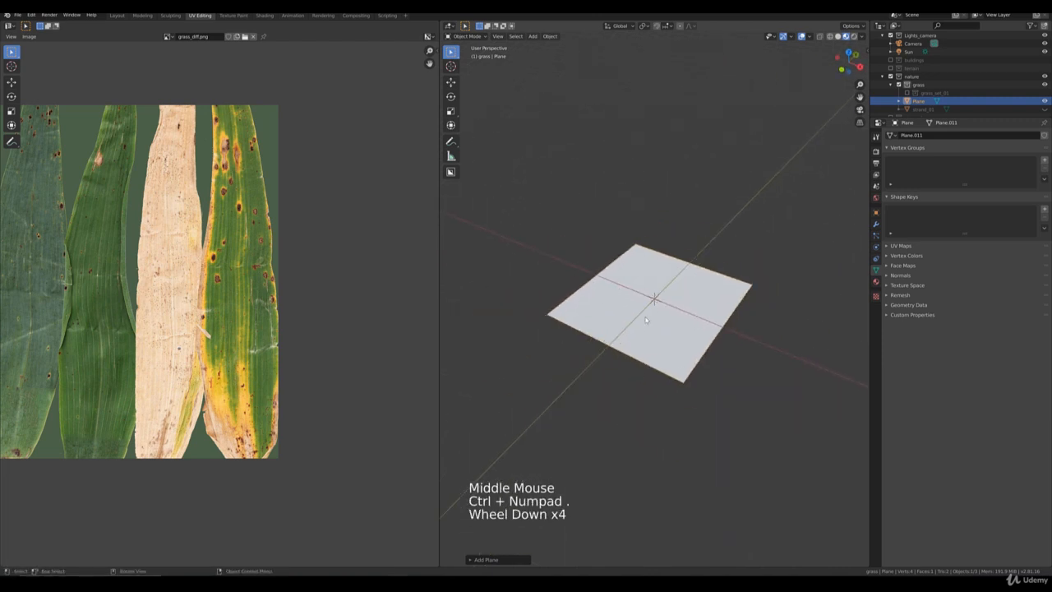
{"action": "middle_click_drag", "start_coordinate": [646, 320], "coordinate": [662, 323]}
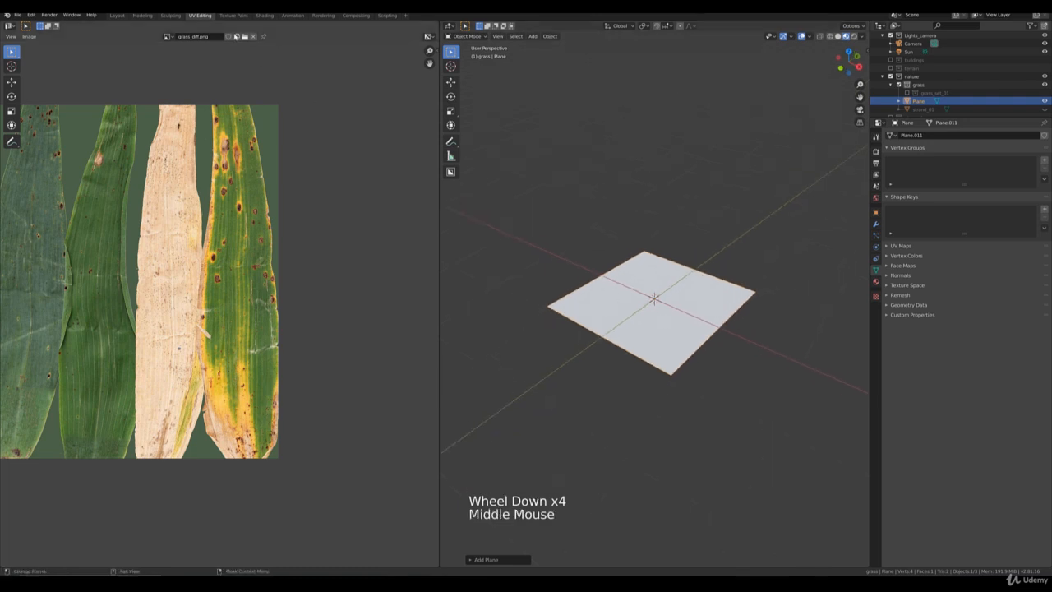
Step: Switch to the Layout workspace and frame the plane at an angle from above
{"action": "left_click", "coordinate": [117, 15]}
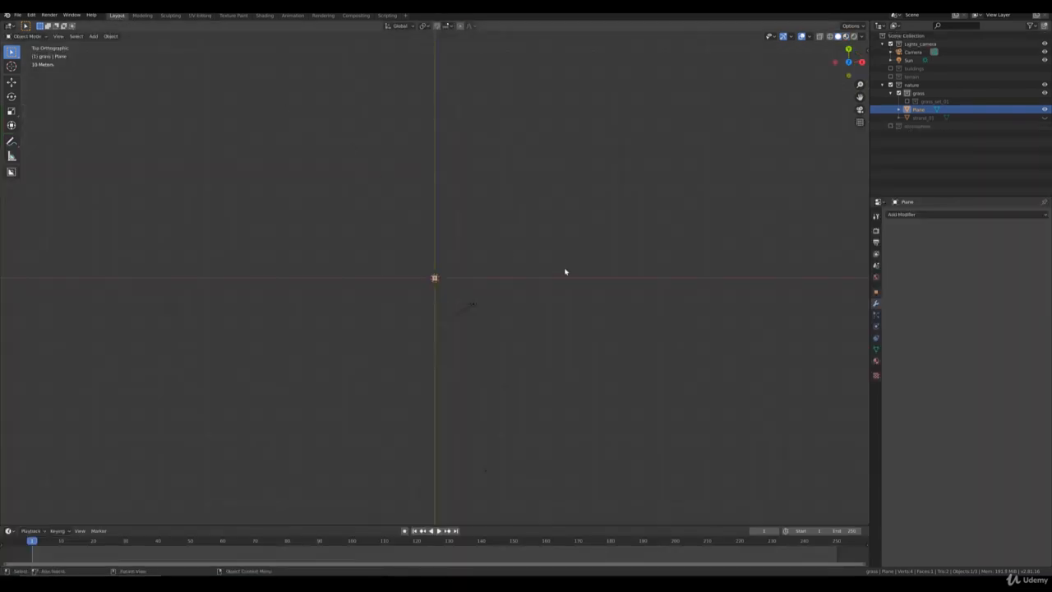
{"action": "key", "text": "ctrl+KP_Decimal"}
{"action": "scroll", "coordinate": [608, 402], "scroll_direction": "down", "scroll_amount": 3}
{"action": "middle_click_drag", "start_coordinate": [613, 418], "coordinate": [586, 371]}
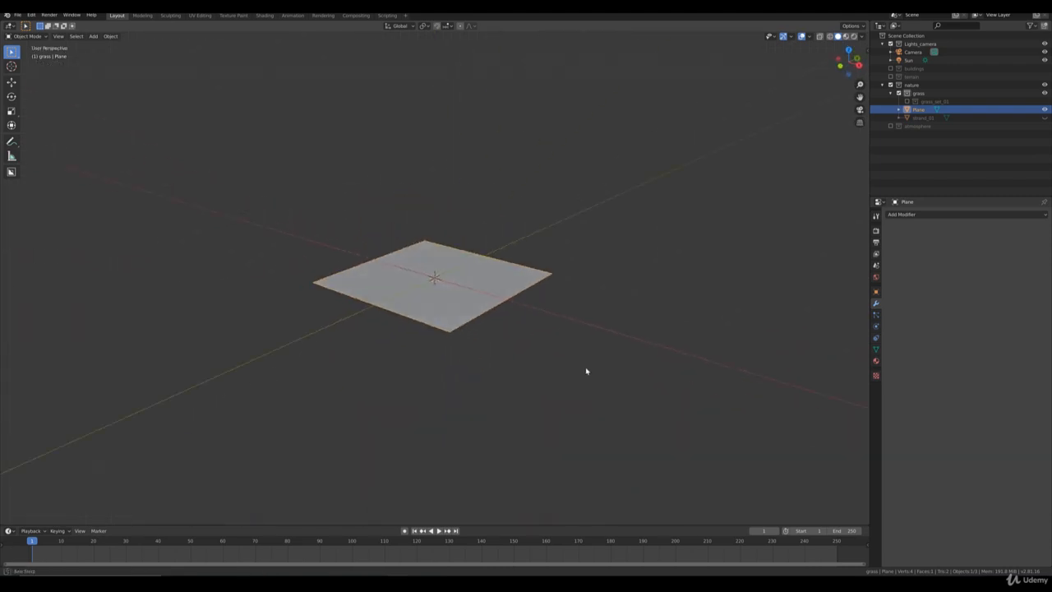
{"action": "middle_click_drag", "start_coordinate": [542, 274], "coordinate": [641, 280], "text": "shift"}
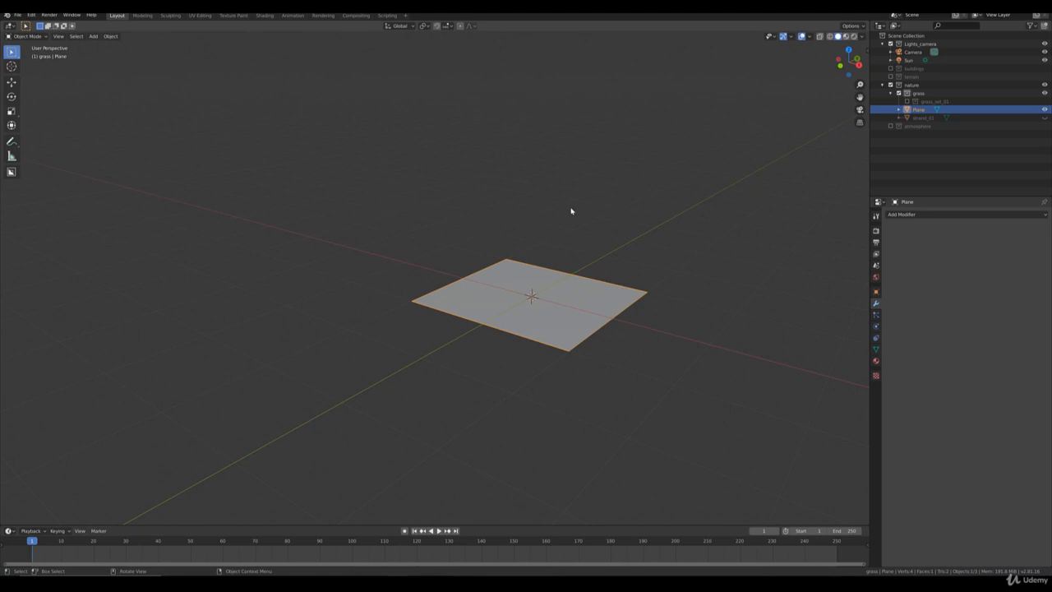
{"action": "middle_click_drag", "start_coordinate": [571, 212], "coordinate": [618, 231]}
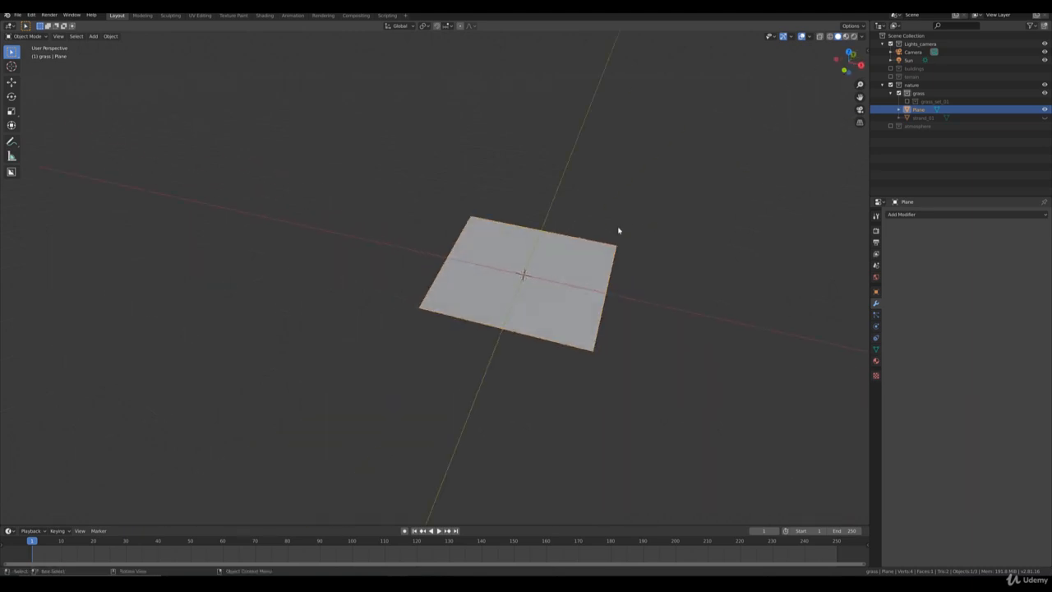
Step: Subdivide the whole plane six times in Edit Mode and return to Object Mode
{"action": "key", "text": "Tab"}
{"action": "right_click", "coordinate": [650, 240]}
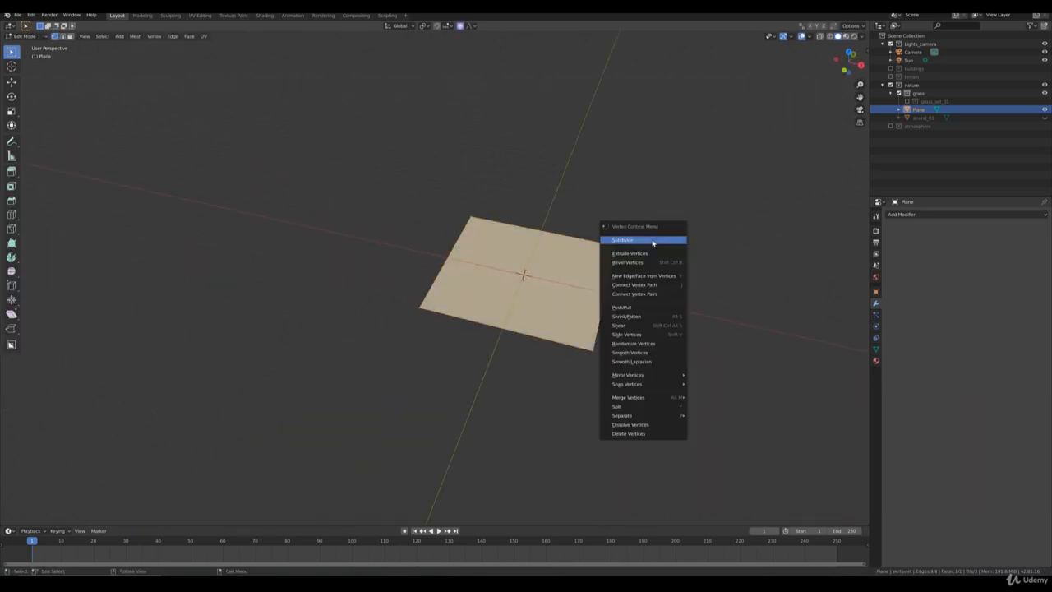
{"action": "left_click", "coordinate": [651, 240]}
{"action": "right_click", "coordinate": [652, 242]}
{"action": "left_click", "coordinate": [652, 240]}
{"action": "right_click", "coordinate": [651, 240]}
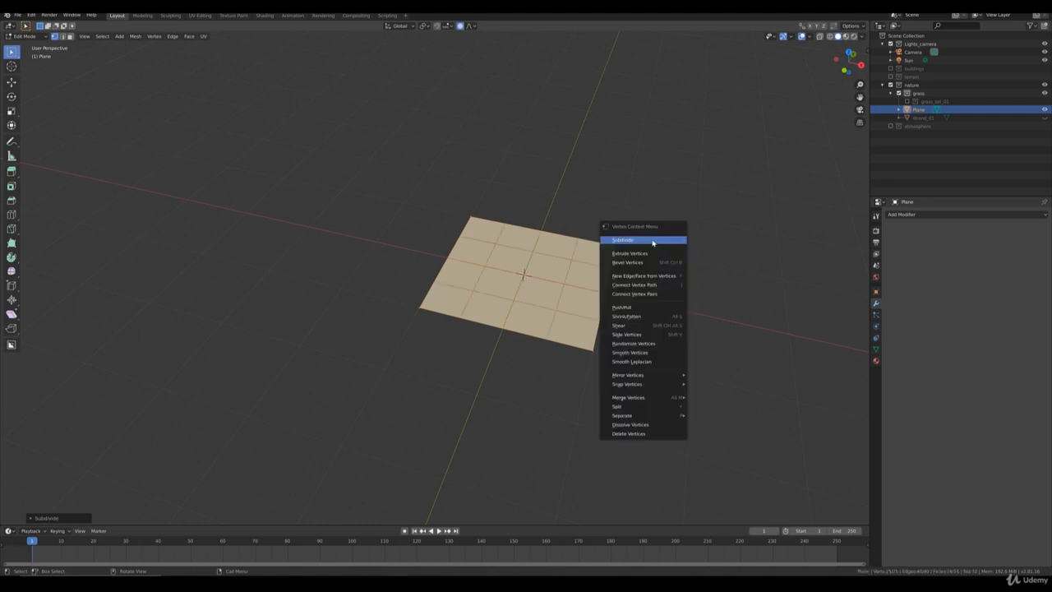
{"action": "left_click", "coordinate": [651, 239]}
{"action": "right_click", "coordinate": [651, 239]}
{"action": "left_click", "coordinate": [652, 239]}
{"action": "right_click", "coordinate": [652, 238]}
{"action": "left_click", "coordinate": [651, 239]}
{"action": "right_click", "coordinate": [652, 239]}
{"action": "left_click", "coordinate": [652, 239]}
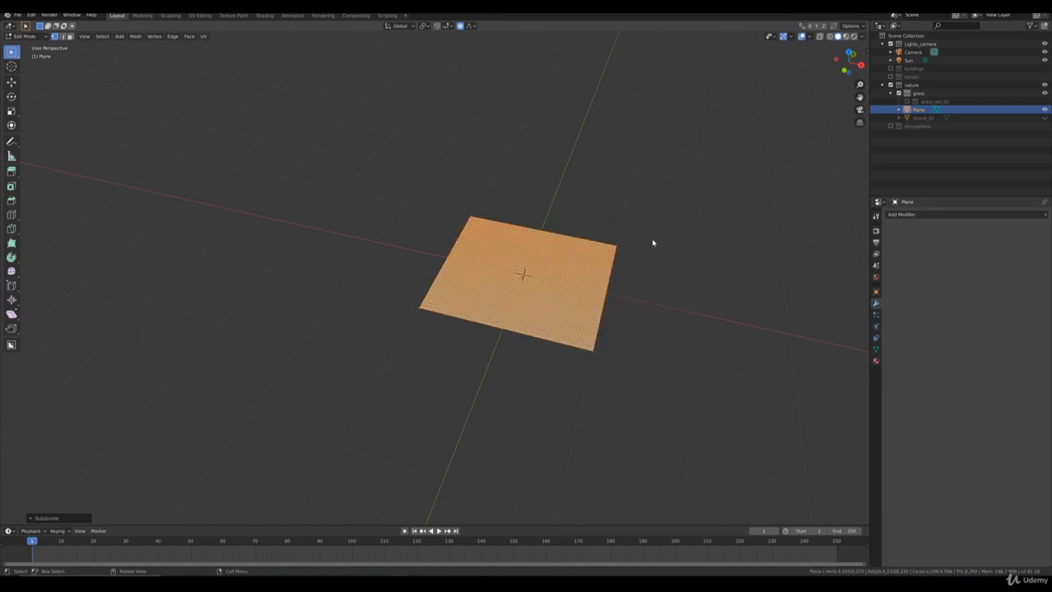
{"action": "key", "text": "Tab"}
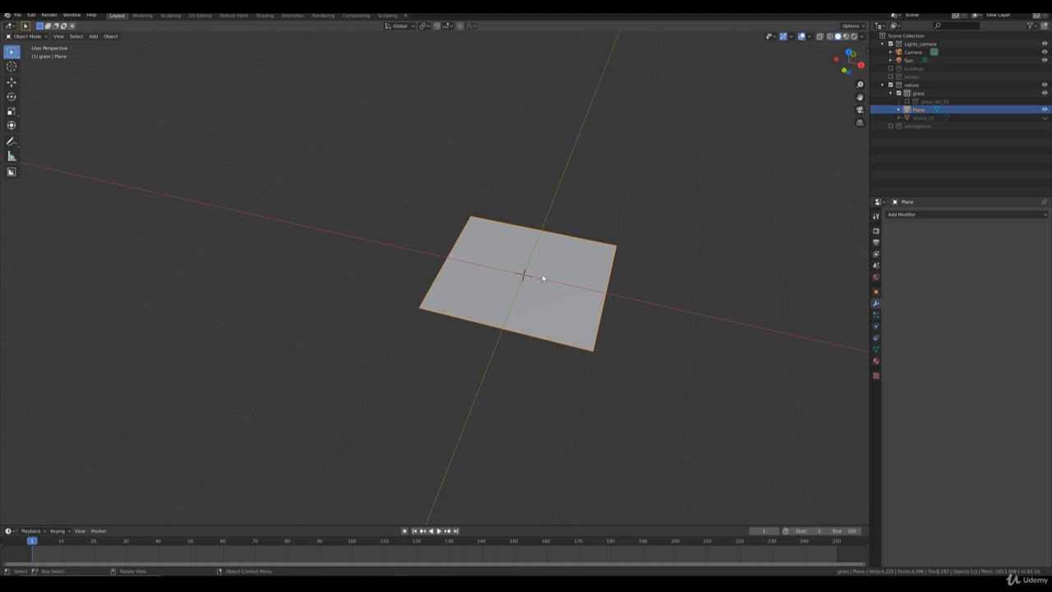
Step: View the plane from the top and switch it to Weight Paint mode, filling most of the viewport with it
{"action": "key", "text": "KP_7"}
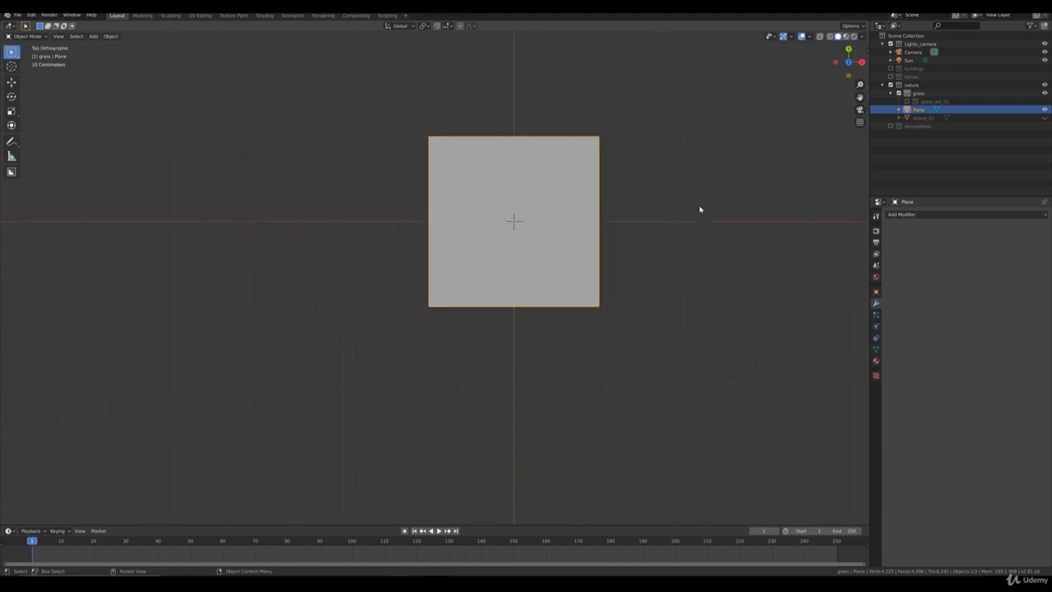
{"action": "left_click", "coordinate": [24, 37]}
{"action": "left_click", "coordinate": [26, 81]}
{"action": "scroll", "coordinate": [509, 238], "scroll_direction": "up", "scroll_amount": 4}
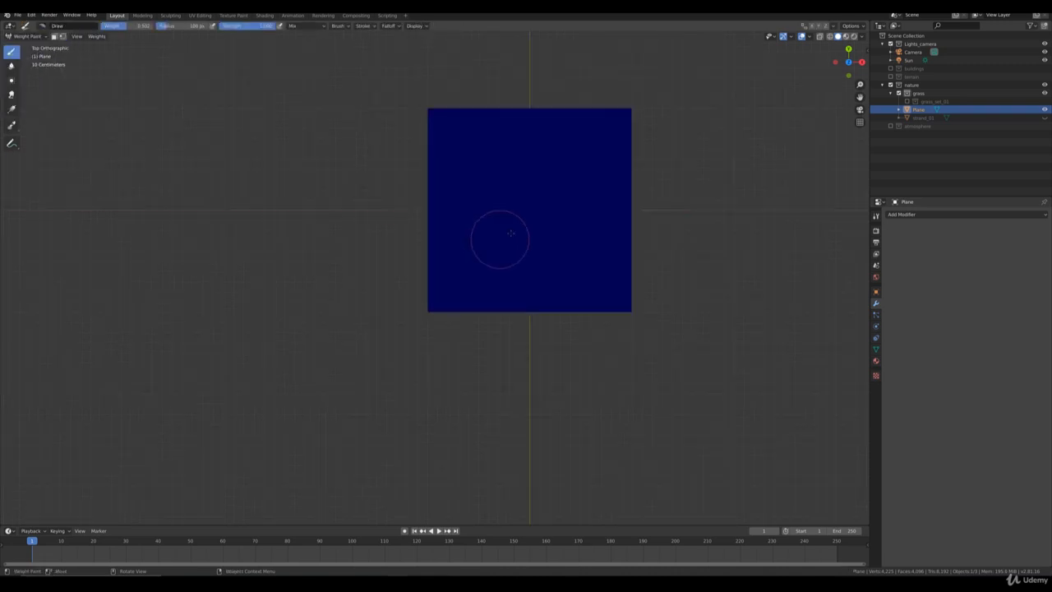
{"action": "middle_click_drag", "start_coordinate": [599, 167], "coordinate": [550, 276], "text": "shift"}
{"action": "scroll", "coordinate": [550, 280], "scroll_direction": "up", "scroll_amount": 2}
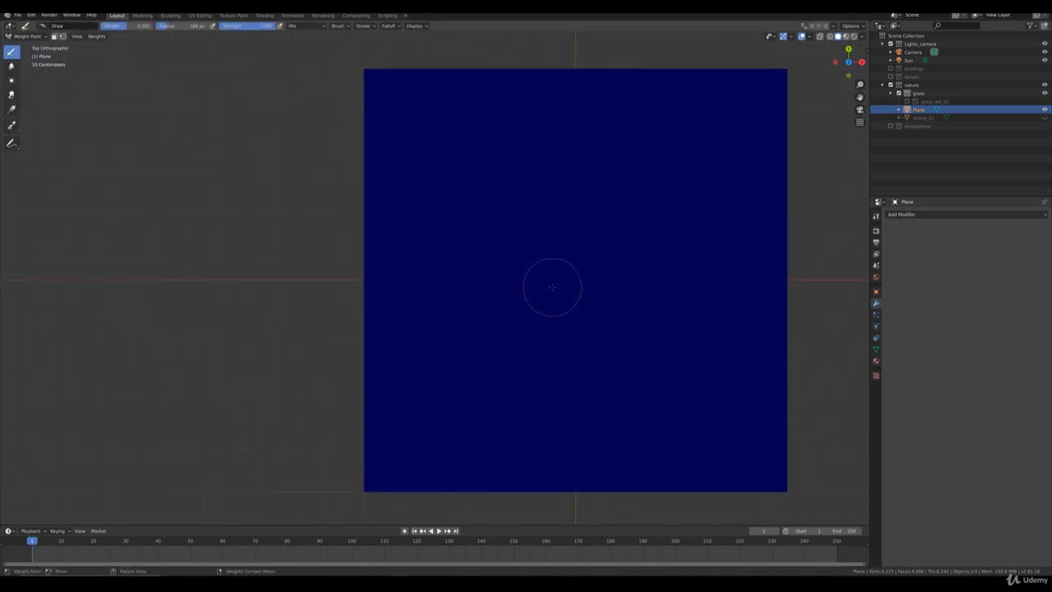
{"action": "scroll", "coordinate": [608, 285], "scroll_direction": "down", "scroll_amount": 1}
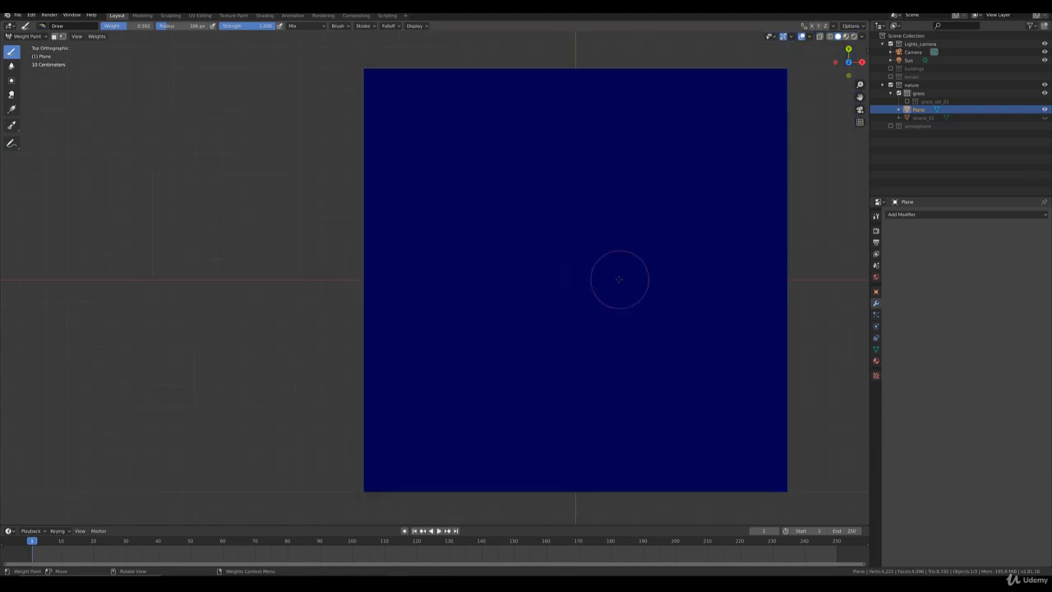
Step: Test the weight brush on the plane's centre, including at weight 1.000, and erase the spot with weight 0.000
{"action": "left_click", "coordinate": [574, 281]}
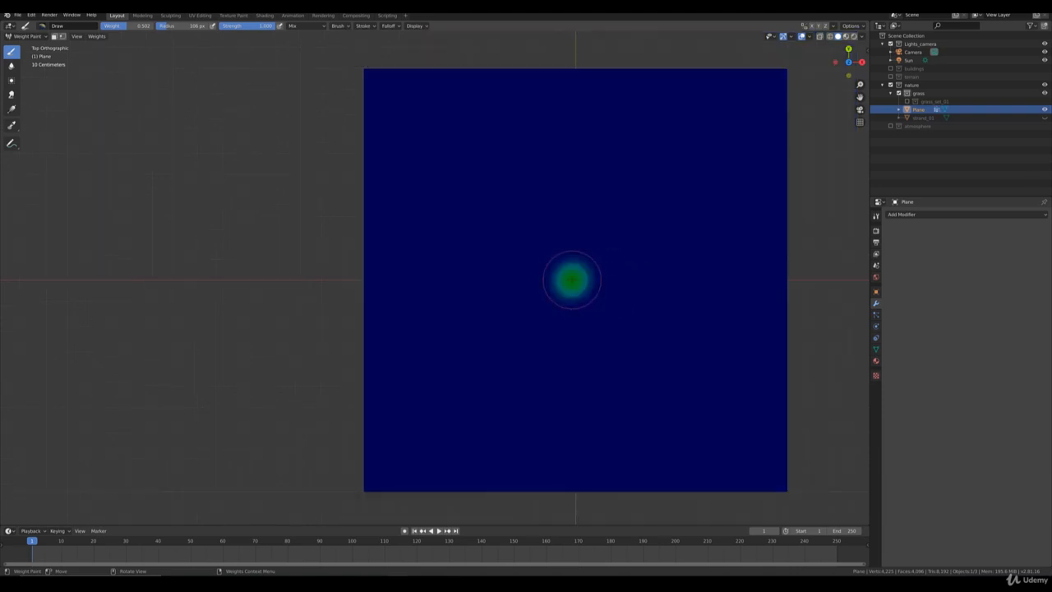
{"action": "left_click", "coordinate": [876, 216]}
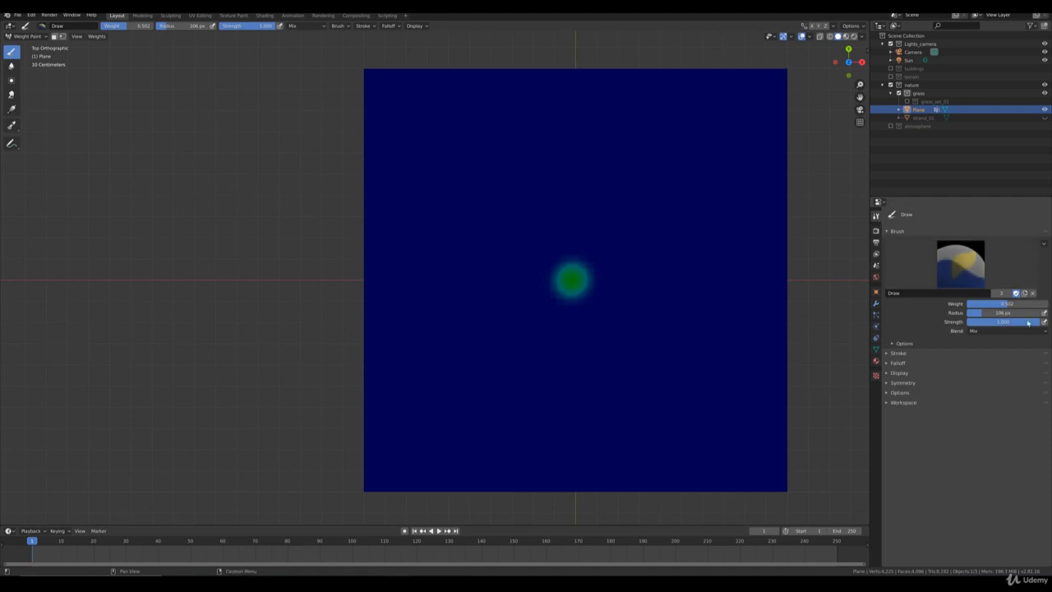
{"action": "left_click_drag", "start_coordinate": [995, 303], "coordinate": [1048, 303]}
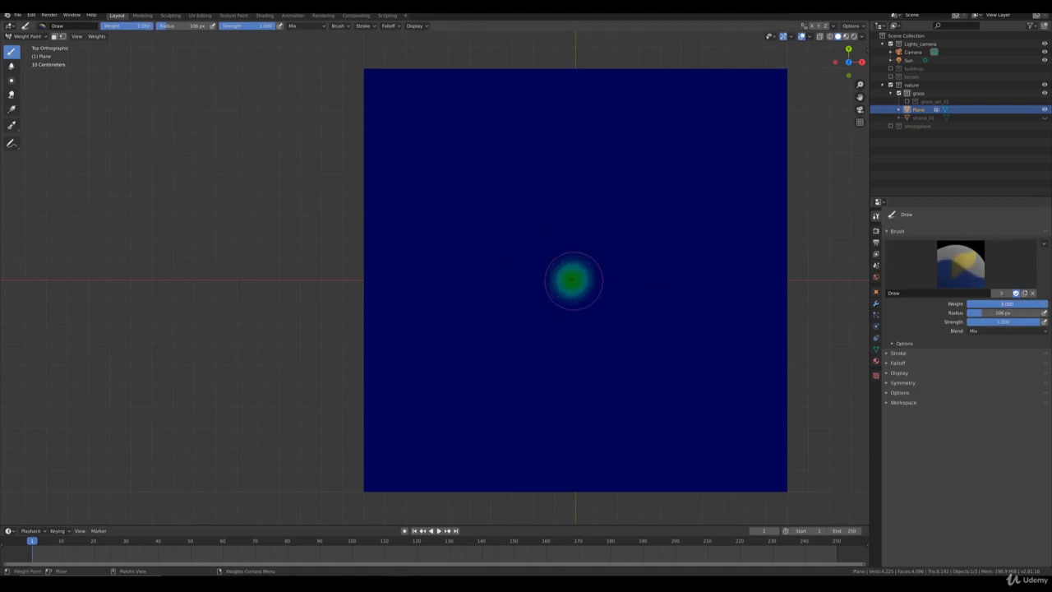
{"action": "left_click", "coordinate": [572, 281]}
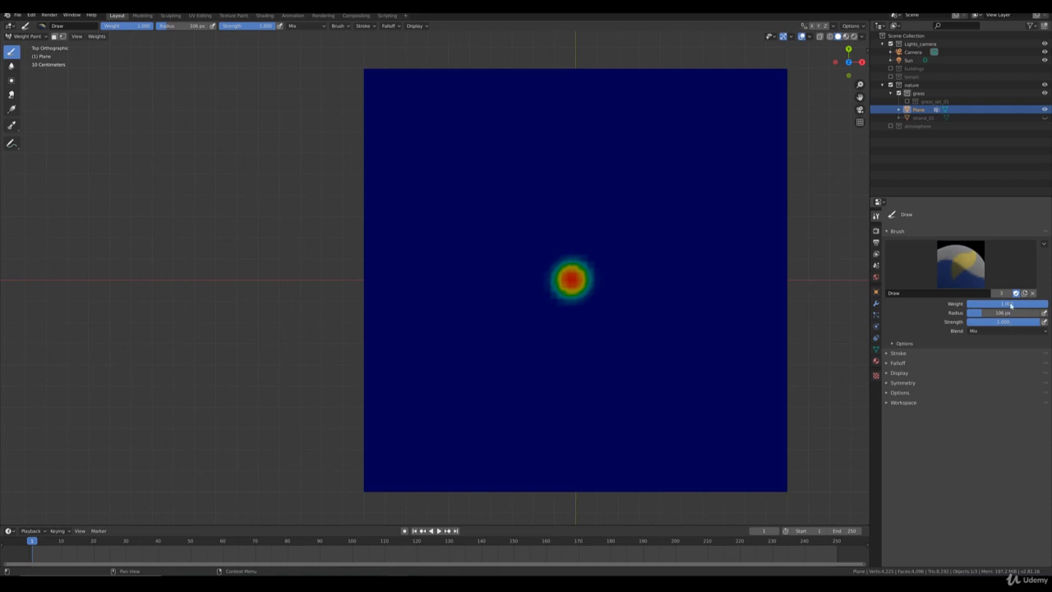
{"action": "left_click_drag", "start_coordinate": [1008, 303], "coordinate": [968, 303]}
{"action": "mouse_move", "coordinate": [572, 279]}
{"action": "left_mouse_down"}
{"action": "mouse_move", "coordinate": [547, 259]}
{"action": "mouse_move", "coordinate": [552, 274]}
{"action": "mouse_move", "coordinate": [512, 281]}
{"action": "mouse_move", "coordinate": [565, 277]}
{"action": "left_mouse_up"}
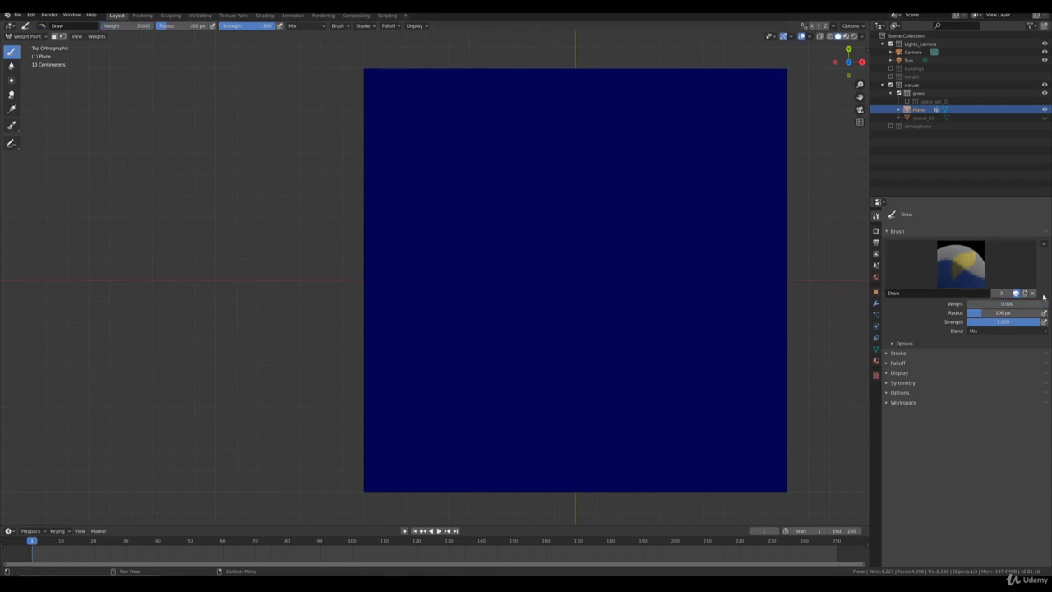
Step: Paint a small spot at the plane's centre with the brush weight at 1.000 and the radius at 65 px
{"action": "mouse_move", "coordinate": [988, 304]}
{"action": "left_mouse_down"}
{"action": "mouse_move", "coordinate": [1037, 305]}
{"action": "mouse_move", "coordinate": [994, 315]}
{"action": "left_mouse_up"}
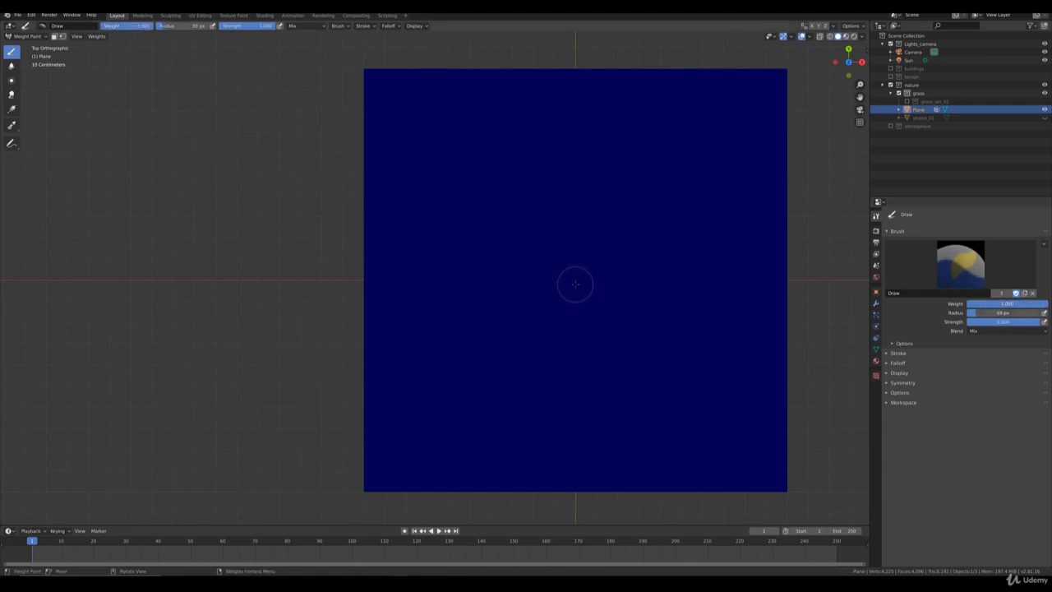
{"action": "left_click", "coordinate": [576, 282]}
{"action": "middle_click_drag", "start_coordinate": [645, 359], "coordinate": [655, 327]}
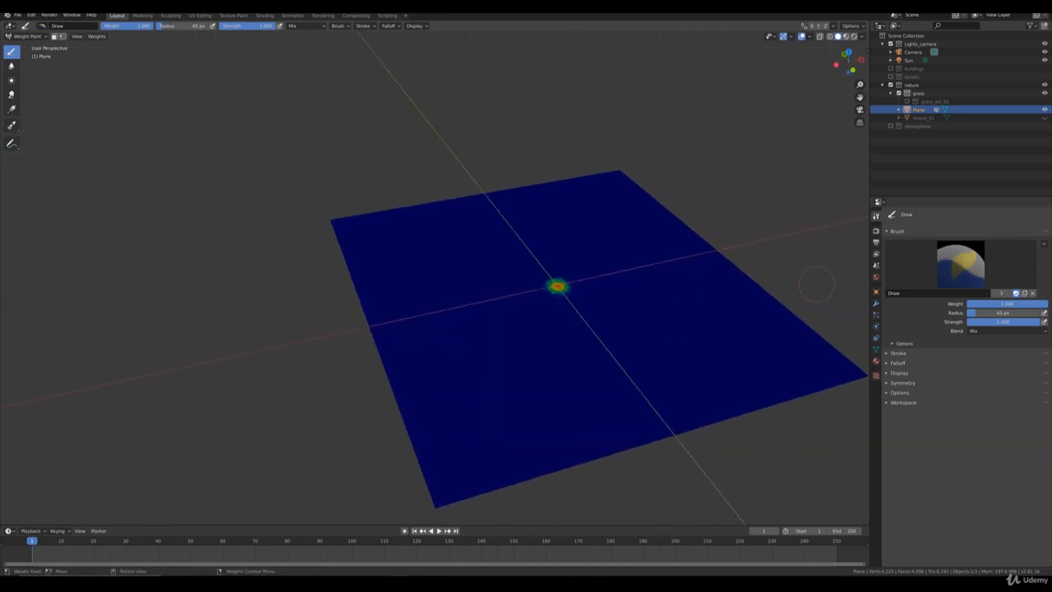
{"action": "scroll", "coordinate": [636, 287], "scroll_direction": "up", "scroll_amount": 3}
{"action": "middle_click_drag", "start_coordinate": [730, 298], "coordinate": [659, 272], "text": "shift"}
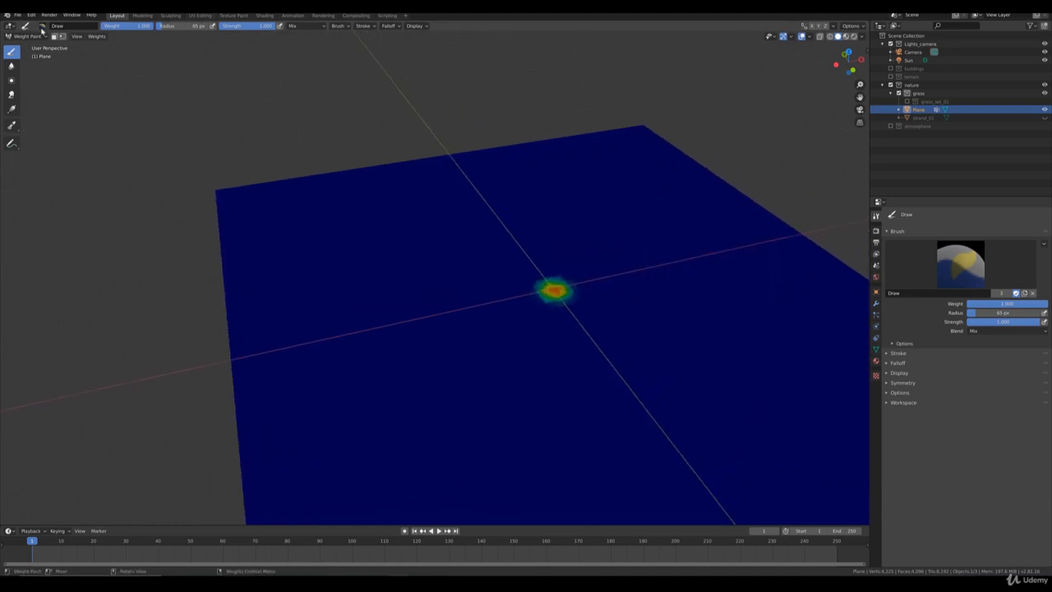
Step: Return the plane to Object Mode and add a particle system to it
{"action": "left_click", "coordinate": [26, 36]}
{"action": "left_click", "coordinate": [49, 47]}
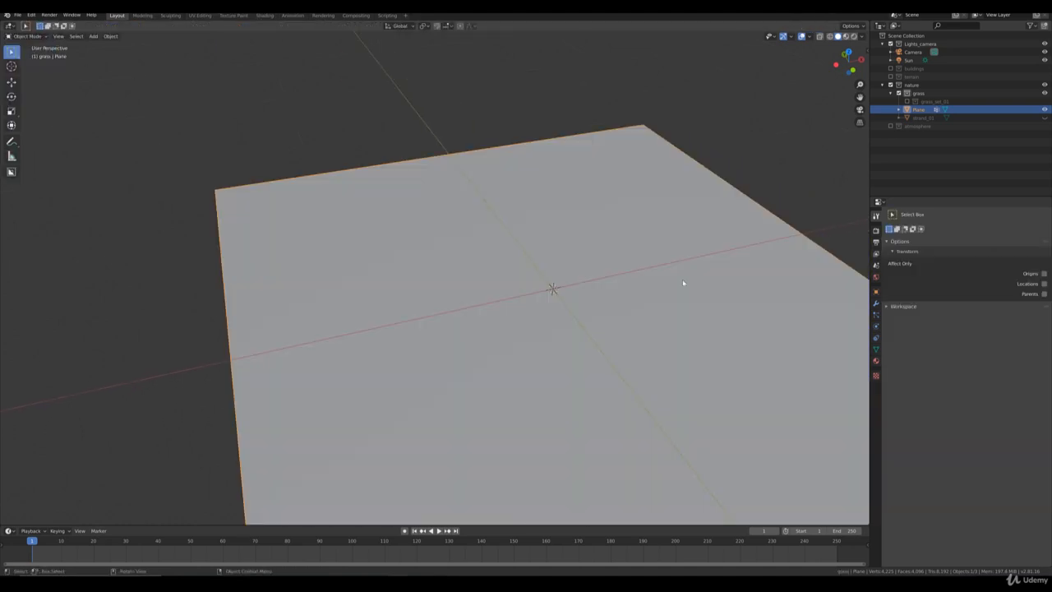
{"action": "left_click", "coordinate": [875, 315]}
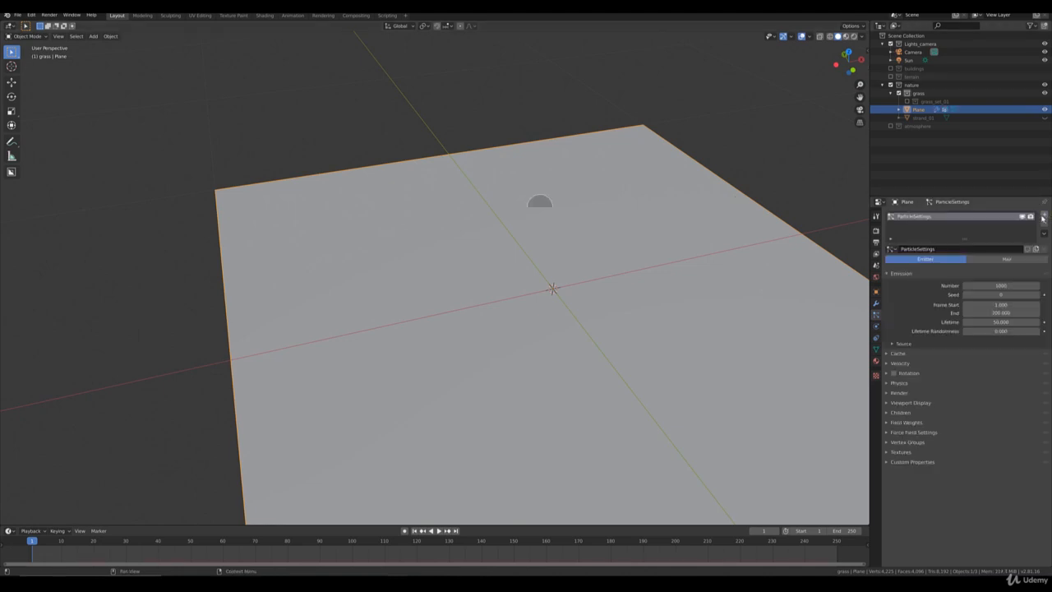
Step: Examine the plane with its new emitter from several angles, including its subdivided mesh in Edit Mode
{"action": "middle_click_drag", "start_coordinate": [684, 231], "coordinate": [655, 220]}
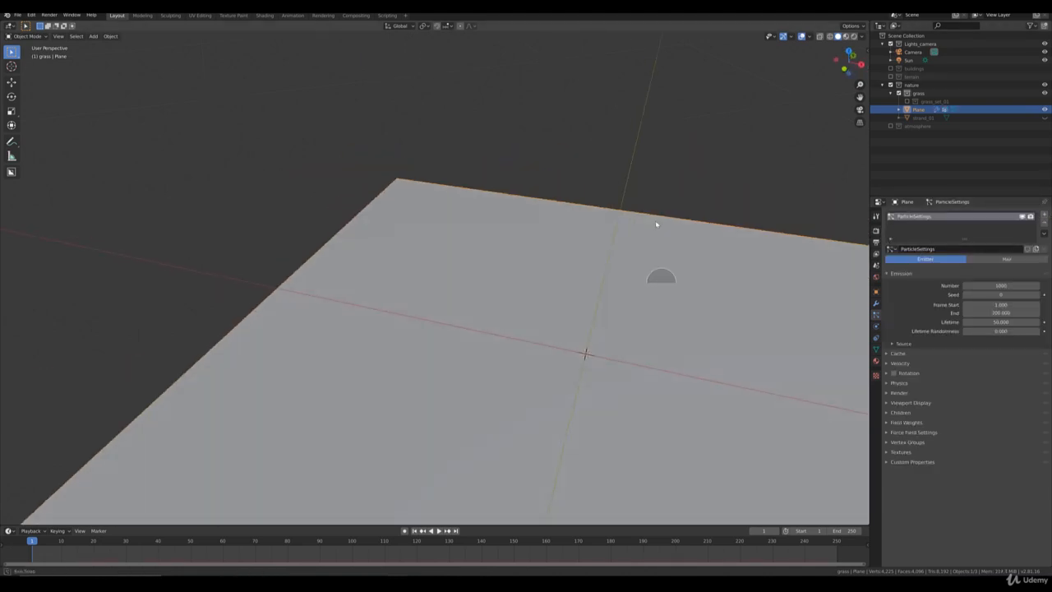
{"action": "middle_click_drag", "start_coordinate": [674, 307], "coordinate": [642, 280]}
{"action": "scroll", "coordinate": [642, 280], "scroll_direction": "up", "scroll_amount": 3}
{"action": "key", "text": "Tab"}
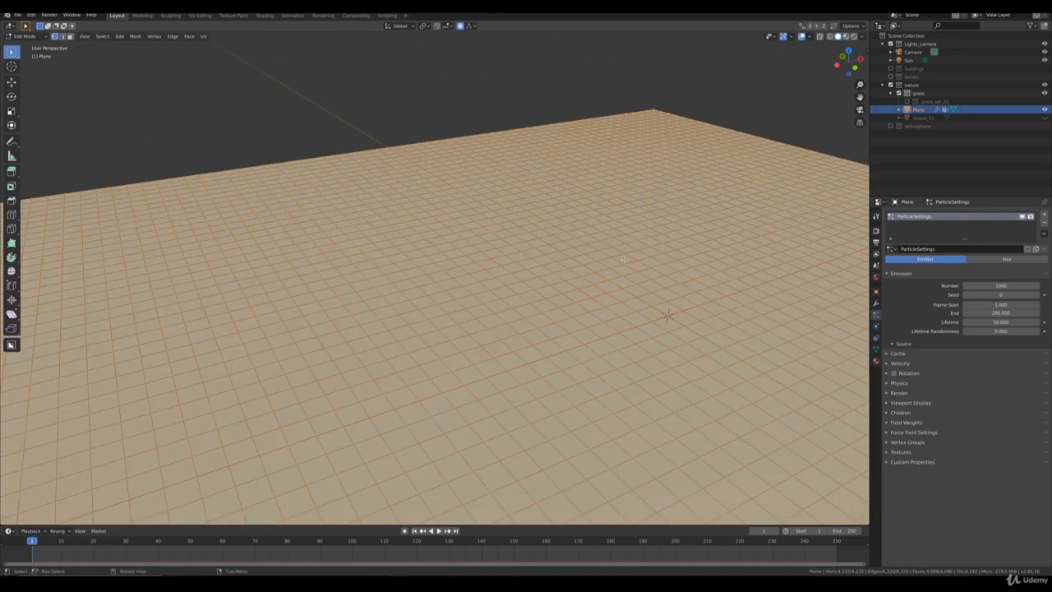
{"action": "key", "text": "Tab"}
{"action": "scroll", "coordinate": [517, 219], "scroll_direction": "down", "scroll_amount": 2}
{"action": "middle_click_drag", "start_coordinate": [517, 219], "coordinate": [582, 221]}
{"action": "scroll", "coordinate": [315, 238], "scroll_direction": "down", "scroll_amount": 2}
{"action": "scroll", "coordinate": [315, 239], "scroll_direction": "down", "scroll_amount": 8}
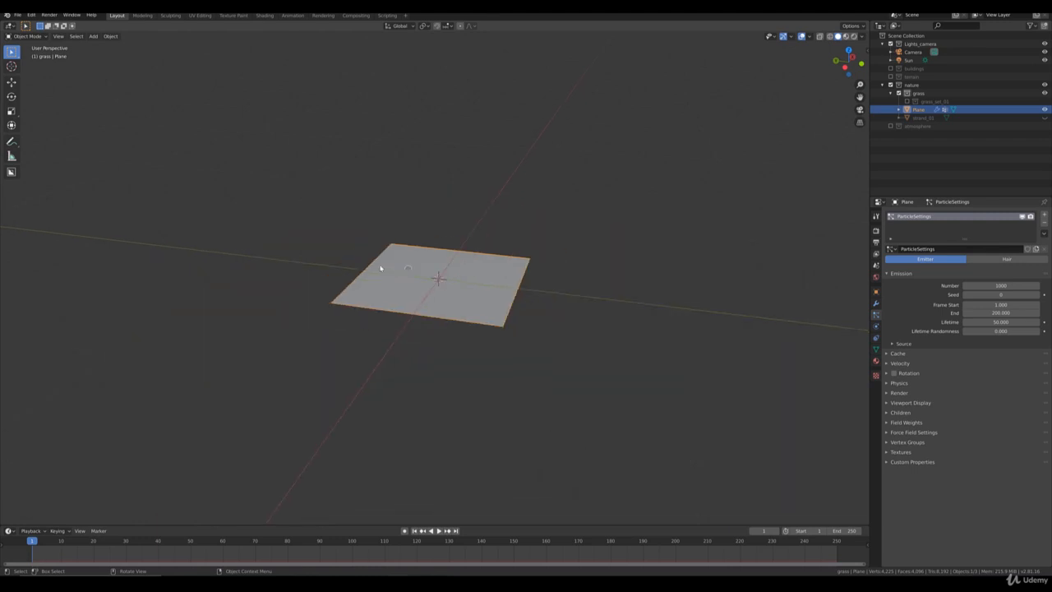
{"action": "scroll", "coordinate": [380, 267], "scroll_direction": "up", "scroll_amount": 5}
{"action": "key", "text": "g"}
{"action": "right_click", "coordinate": [373, 315]}
{"action": "middle_click_drag", "start_coordinate": [373, 315], "coordinate": [441, 315]}
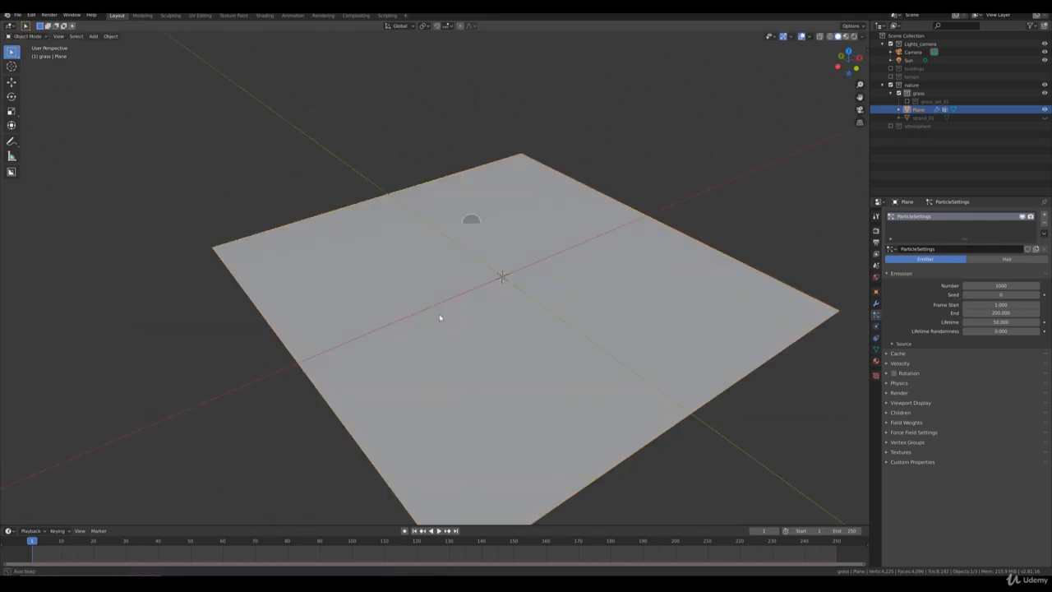
{"action": "scroll", "coordinate": [526, 292], "scroll_direction": "up", "scroll_amount": 2}
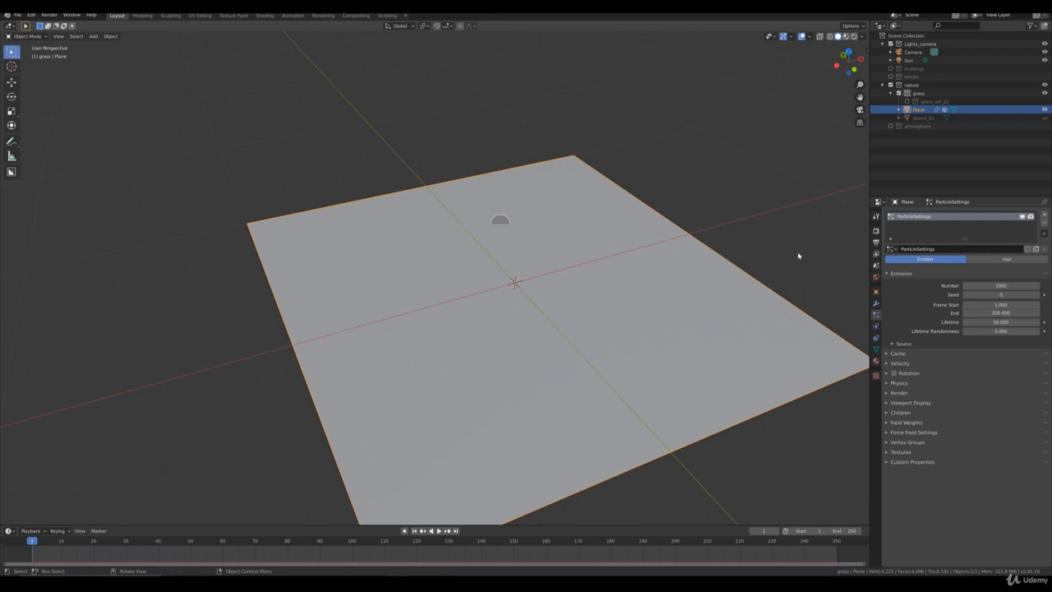
Step: Set the plane's particle system type to Hair and look over the strands from an angle
{"action": "left_click", "coordinate": [1004, 260]}
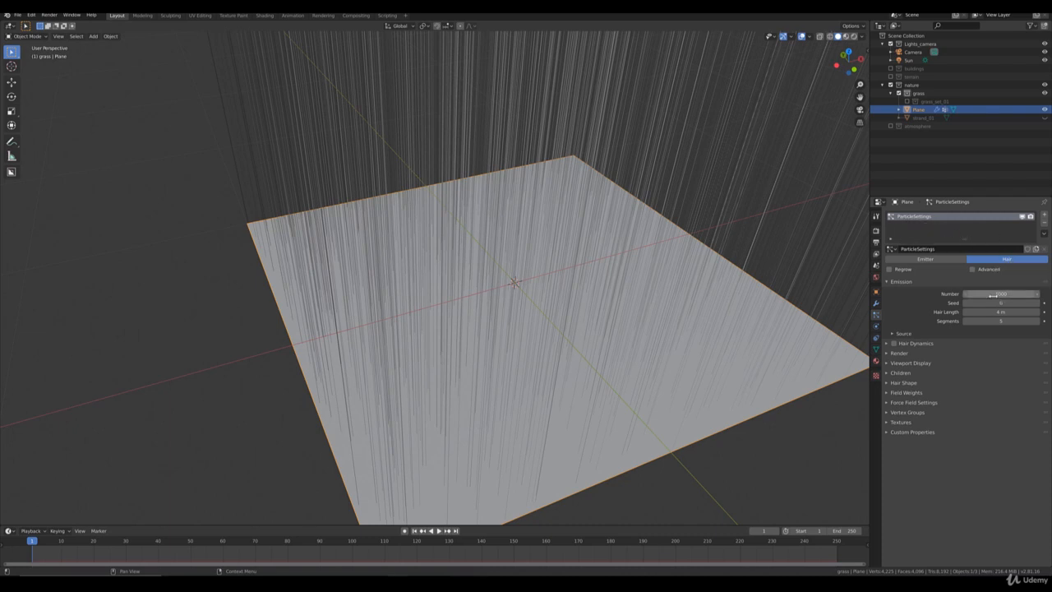
{"action": "scroll", "coordinate": [681, 293], "scroll_direction": "down", "scroll_amount": 6}
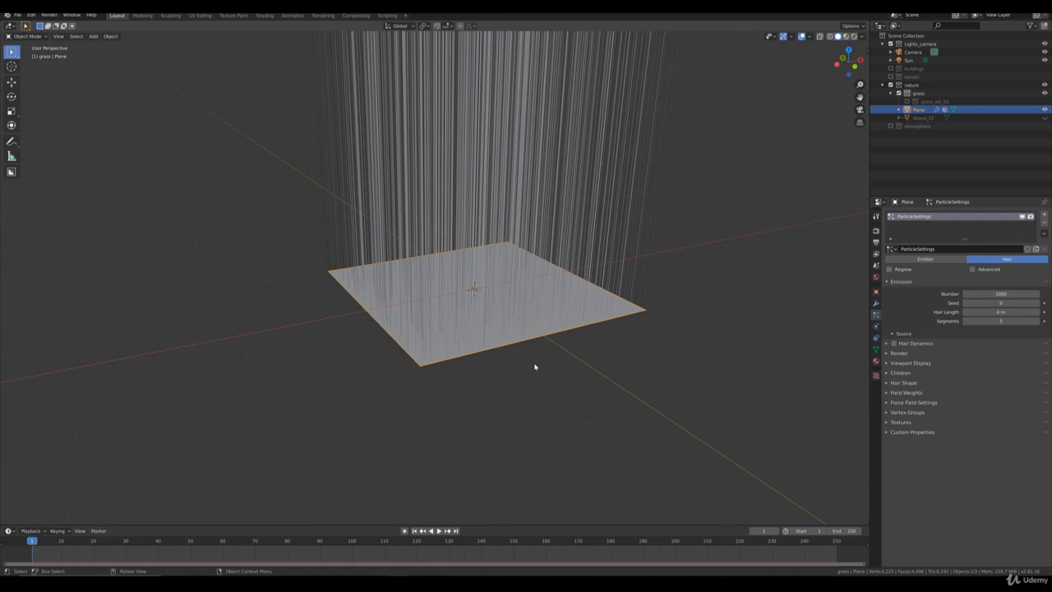
{"action": "scroll", "coordinate": [425, 353], "scroll_direction": "up", "scroll_amount": 2}
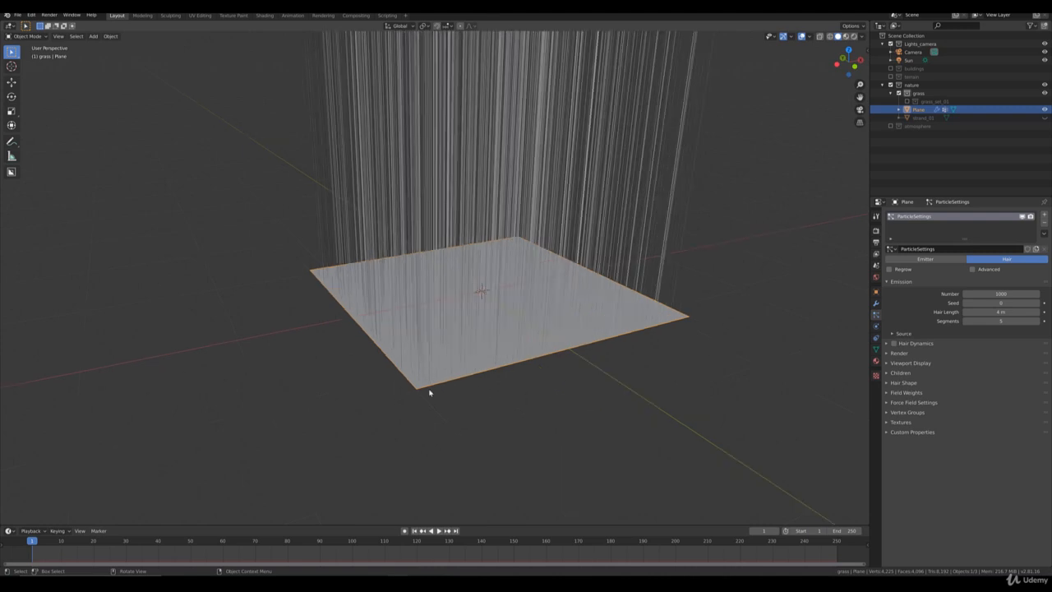
{"action": "middle_click_drag", "start_coordinate": [420, 295], "coordinate": [557, 362]}
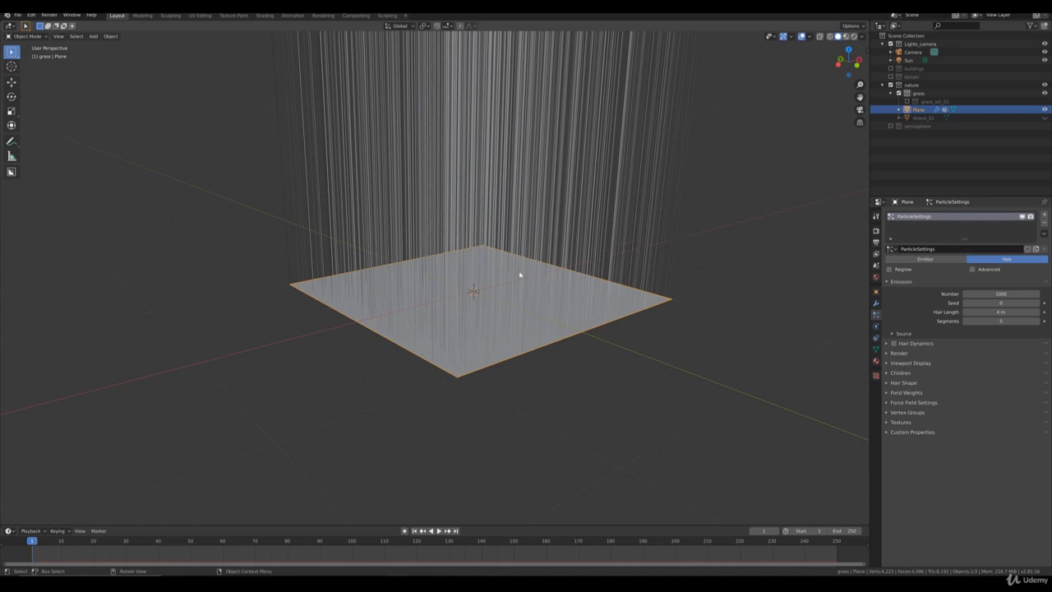
{"action": "scroll", "coordinate": [609, 253], "scroll_direction": "up", "scroll_amount": 2}
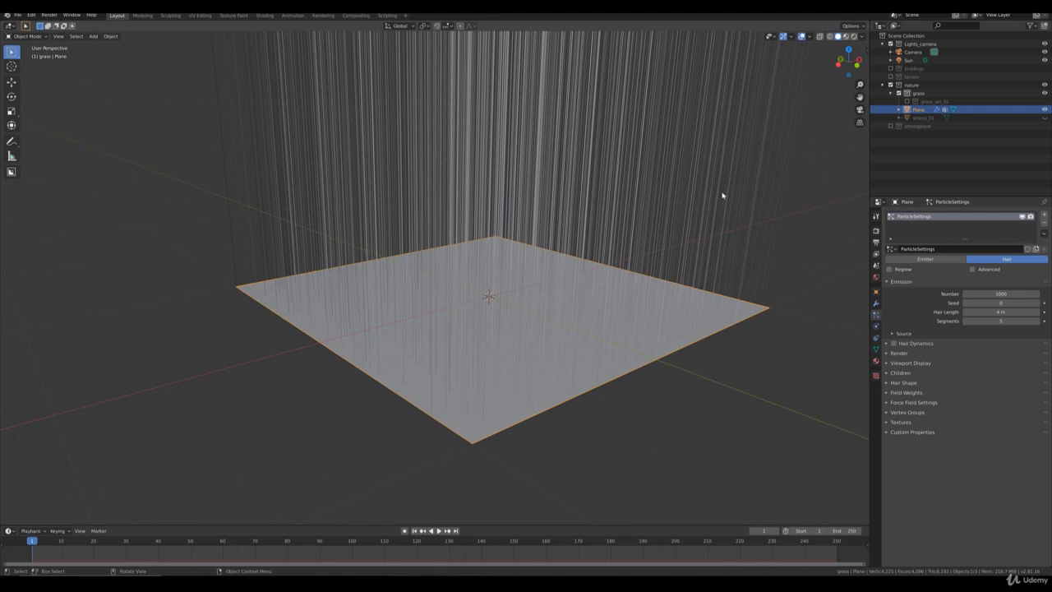
Step: Rename both the particle system and its settings to grass_simple, and enable the advanced hair options
{"action": "double_click", "coordinate": [935, 217]}
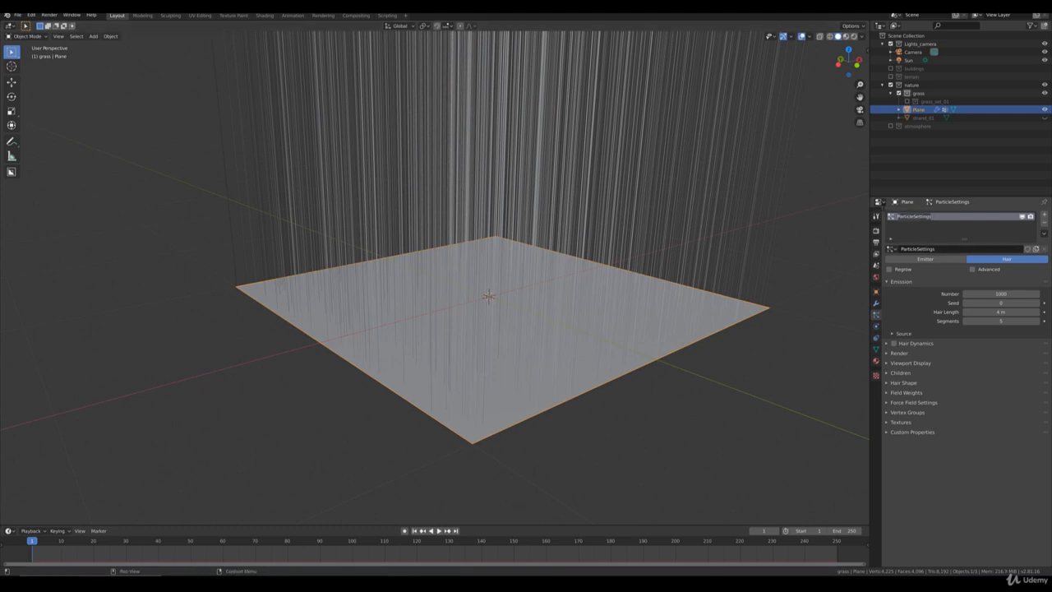
{"action": "type", "text": "grass_simple"}
{"action": "double_click", "coordinate": [925, 248]}
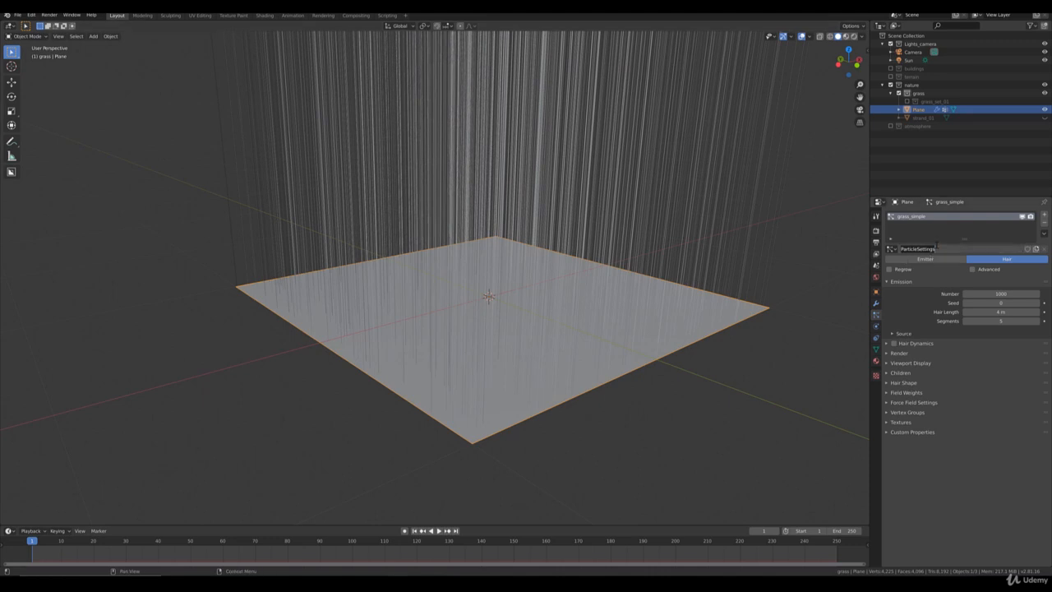
{"action": "type", "text": "grass_simple"}
{"action": "left_click", "coordinate": [972, 269]}
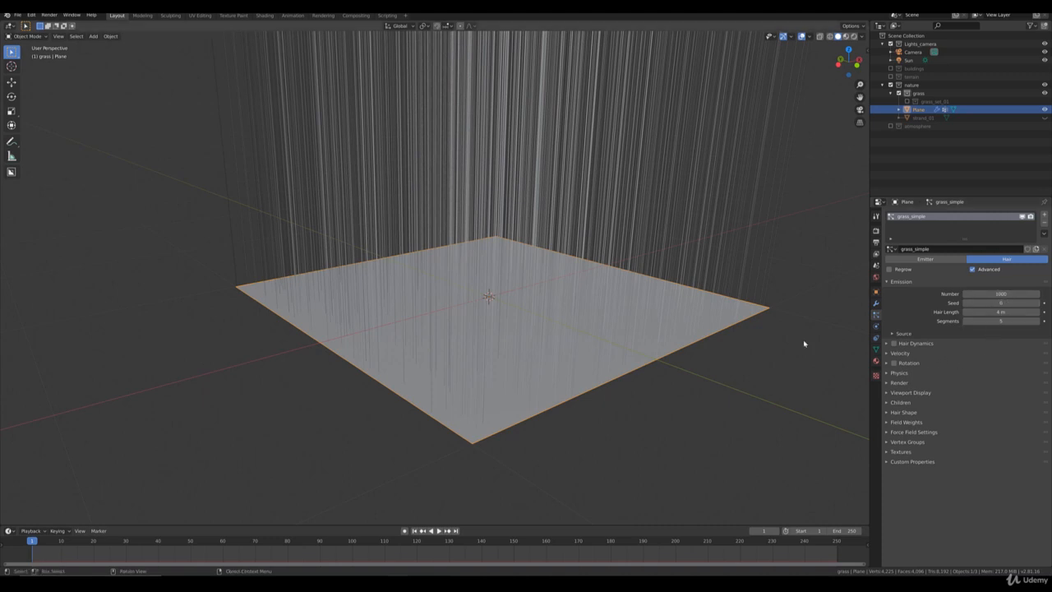
Step: Render the grass_simple hair as a collection, instancing grass_set_01, and look over the resulting strands
{"action": "left_click", "coordinate": [894, 382]}
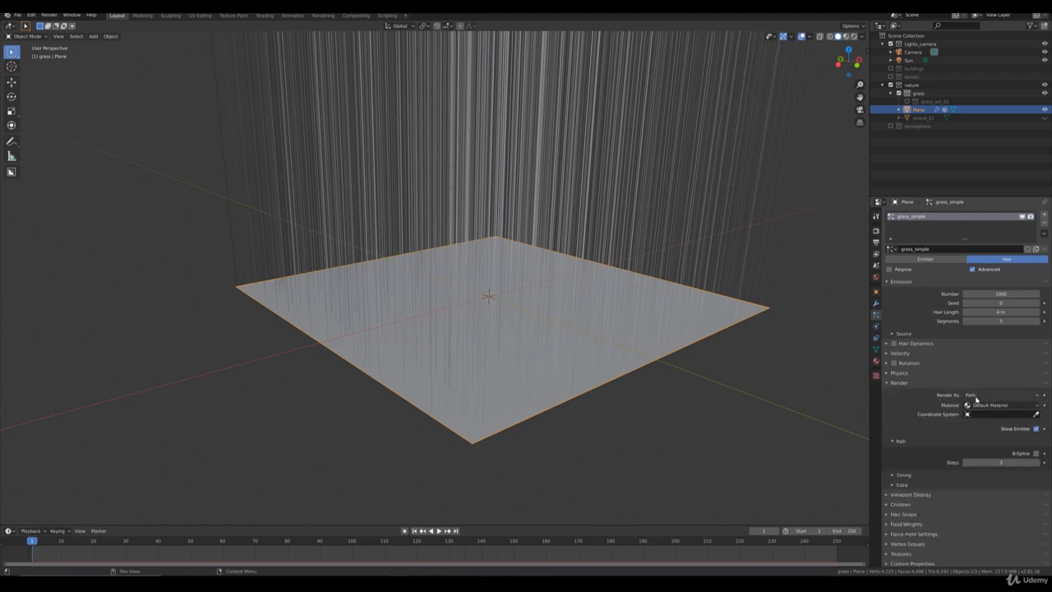
{"action": "left_click", "coordinate": [976, 396]}
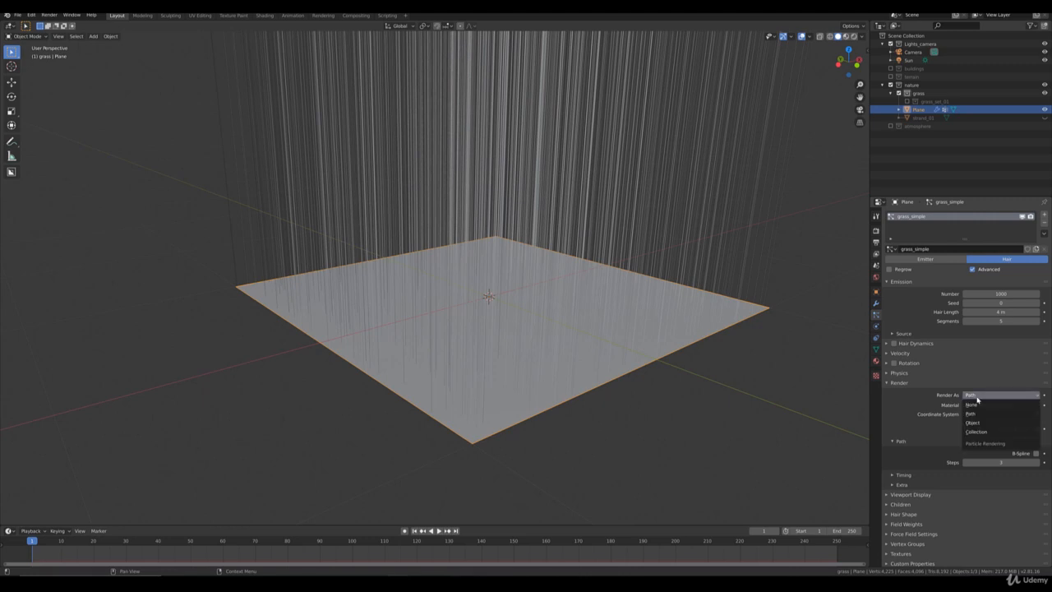
{"action": "left_click", "coordinate": [988, 432]}
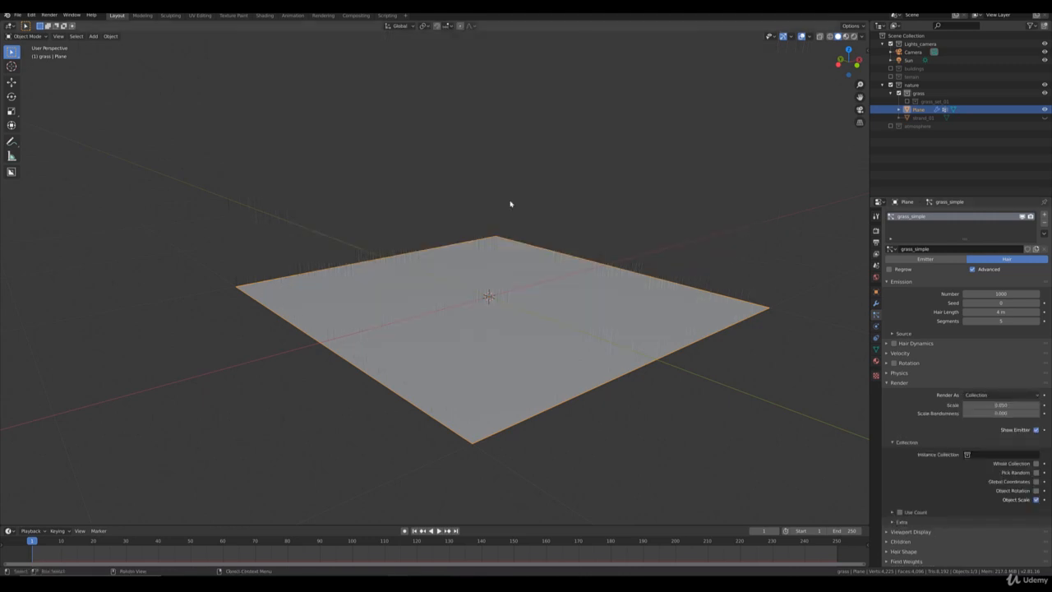
{"action": "left_click", "coordinate": [982, 455]}
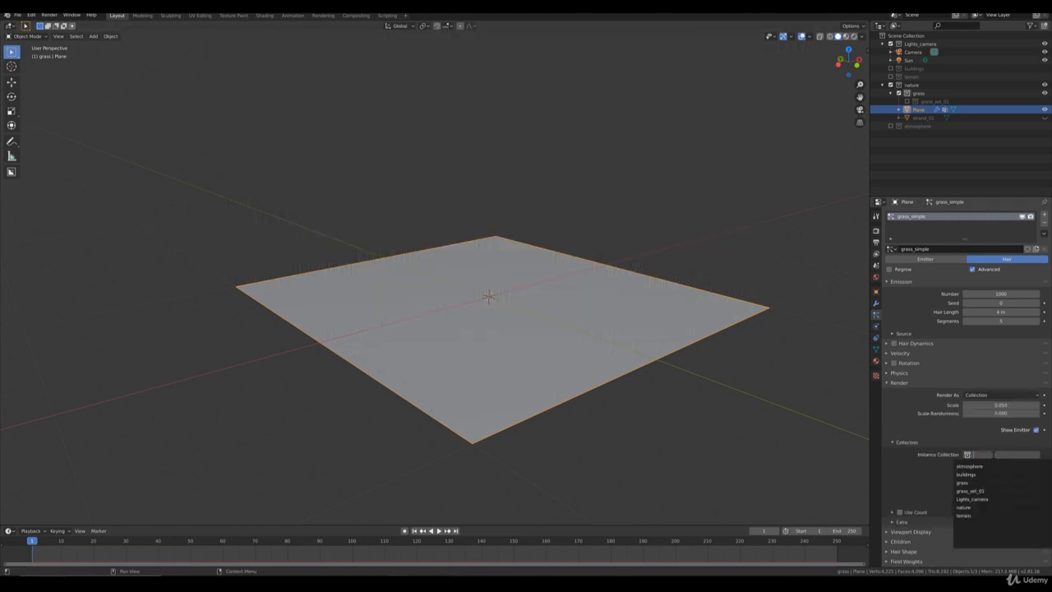
{"action": "left_click", "coordinate": [985, 491]}
{"action": "middle_click_drag", "start_coordinate": [490, 296], "coordinate": [575, 285]}
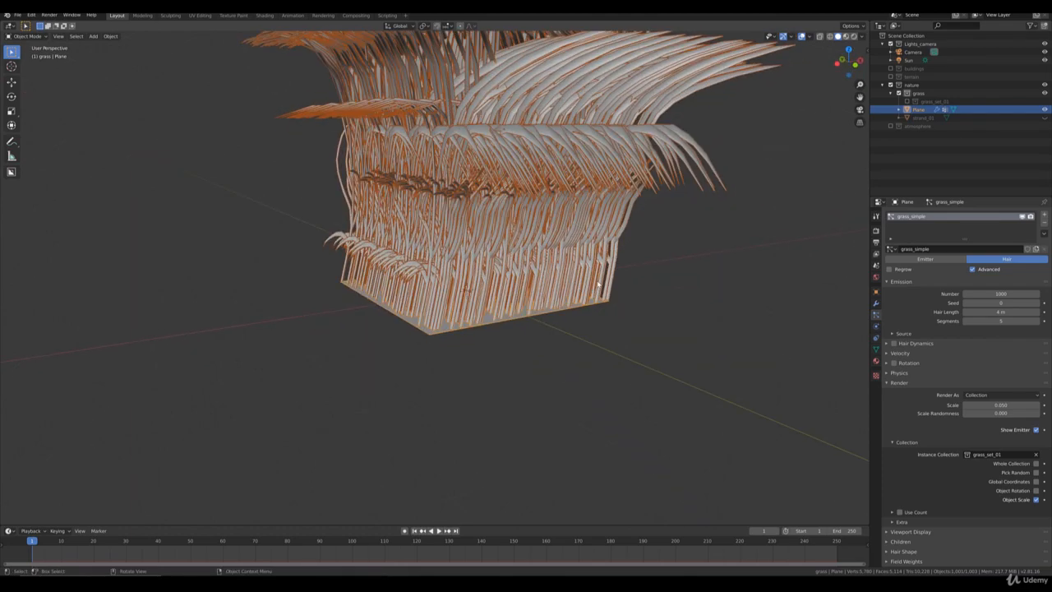
{"action": "mouse_move", "coordinate": [657, 260]}
{"action": "middle_mouse_down"}
{"action": "mouse_move", "coordinate": [669, 265]}
{"action": "mouse_move", "coordinate": [657, 264]}
{"action": "middle_mouse_up"}
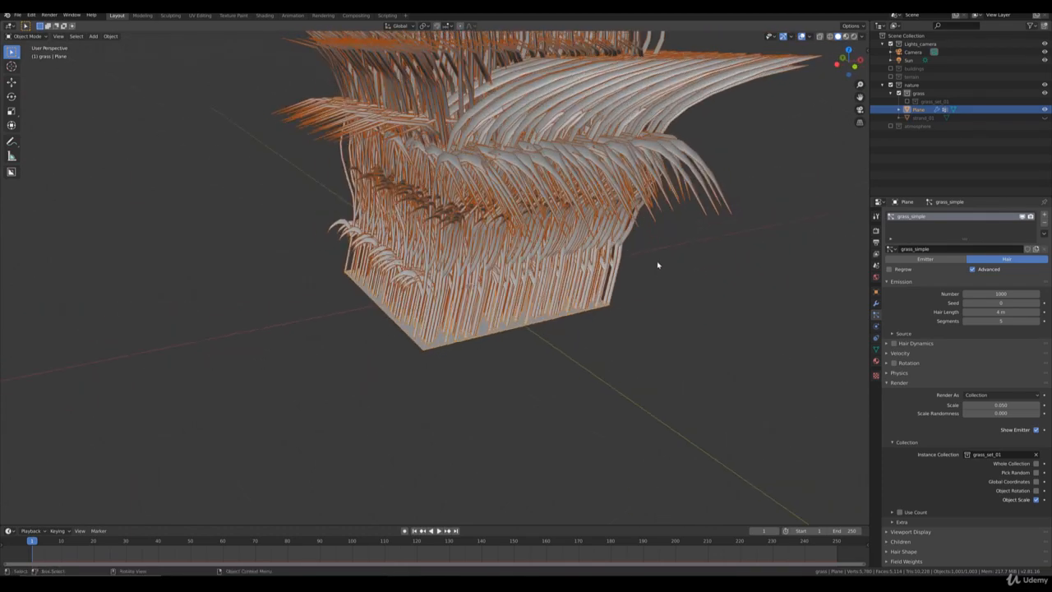
Step: Reduce the particle system's emission number to 70 and view the whole patch from farther away
{"action": "left_click", "coordinate": [1005, 294]}
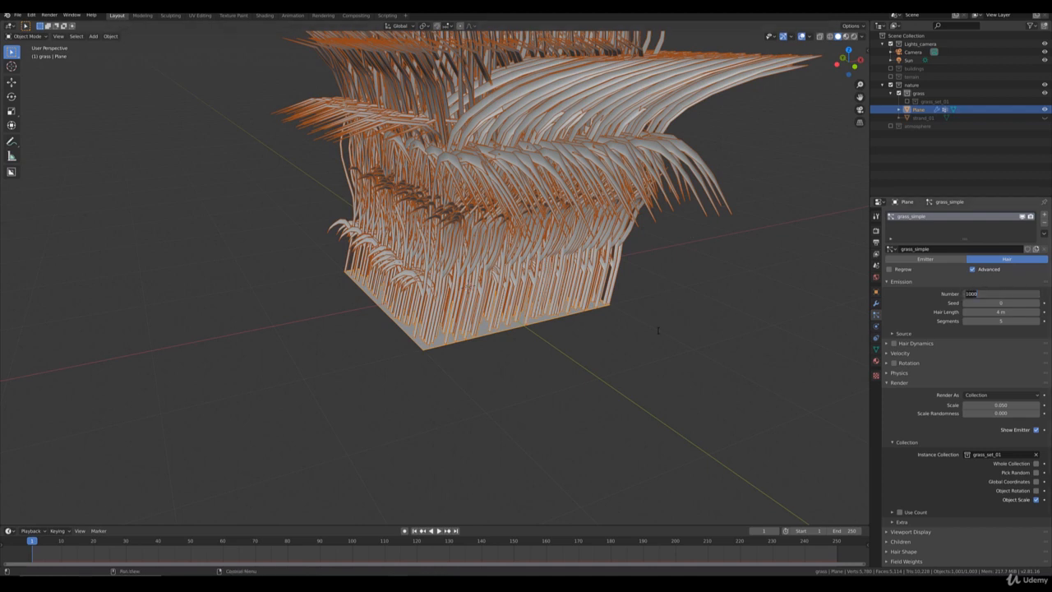
{"action": "type", "text": "20"}
{"action": "key", "text": "Return"}
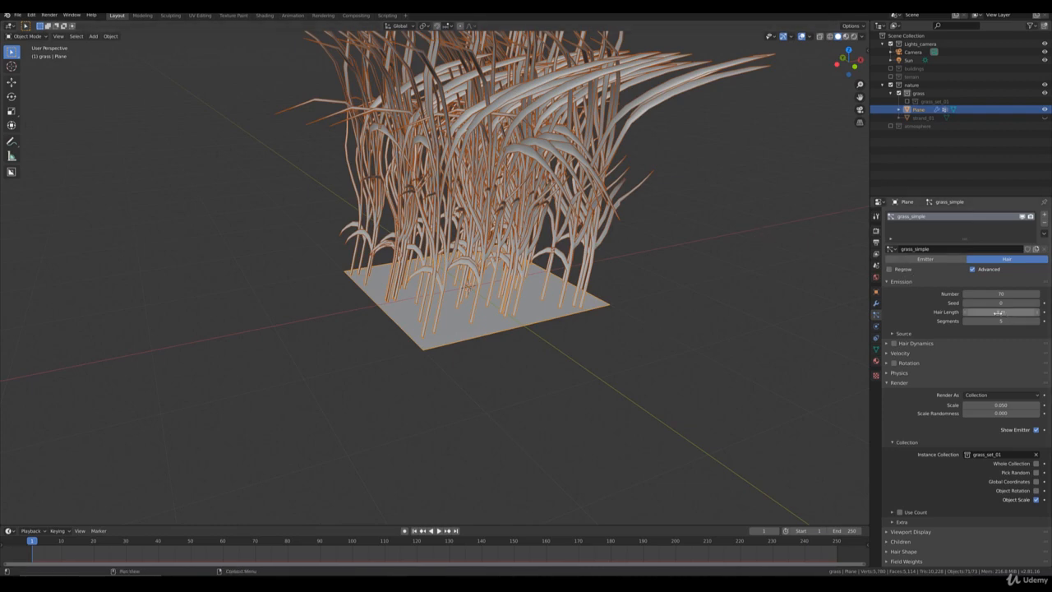
{"action": "scroll", "coordinate": [477, 204], "scroll_direction": "down", "scroll_amount": 3}
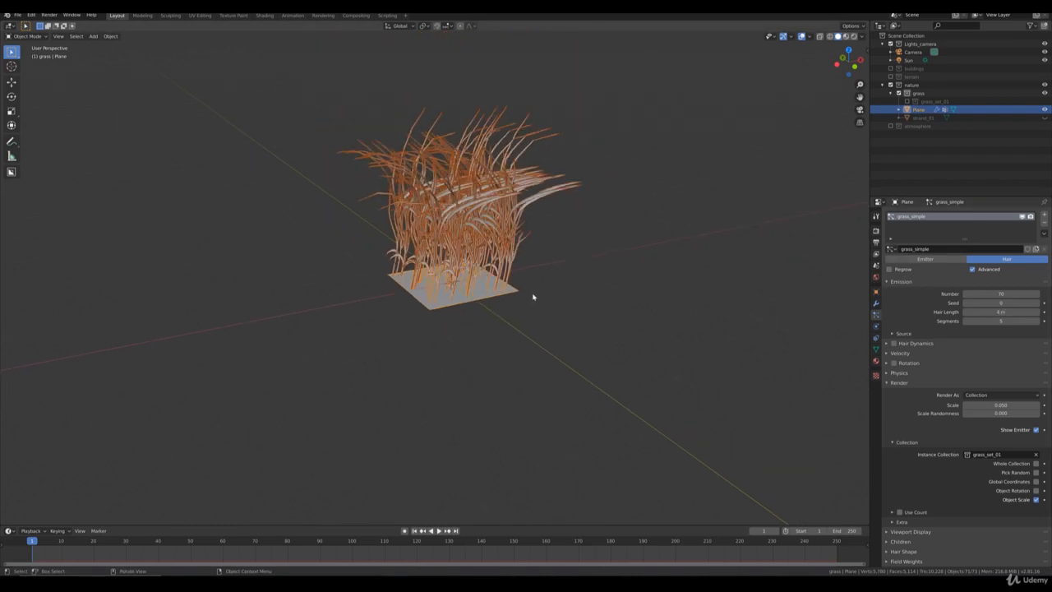
{"action": "scroll", "coordinate": [499, 285], "scroll_direction": "down", "scroll_amount": 3}
{"action": "scroll", "coordinate": [542, 284], "scroll_direction": "up", "scroll_amount": 3}
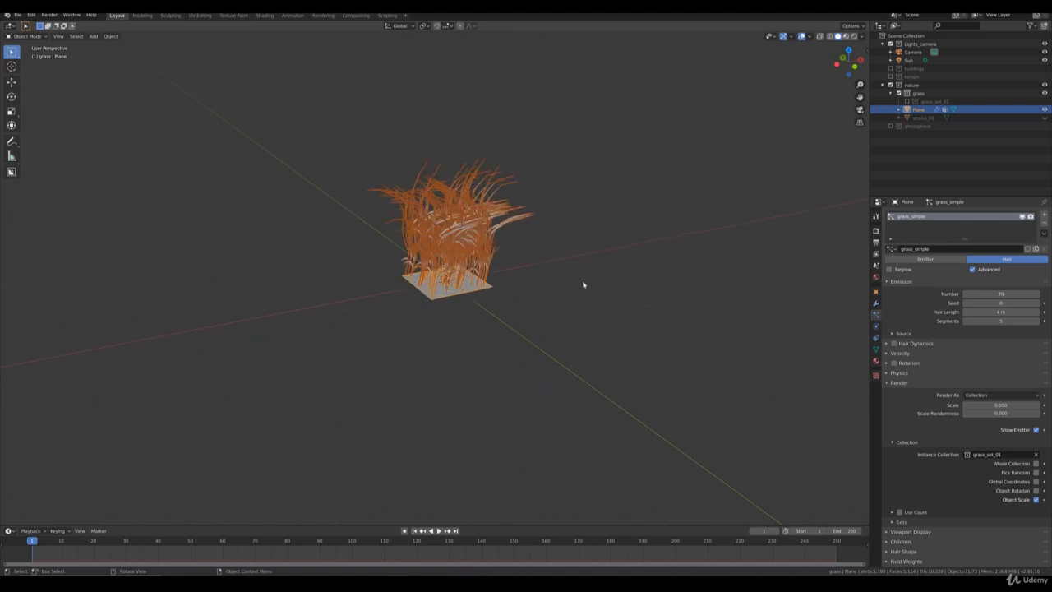
Step: Re-enable the grass_set_01 collection in the scene and select all of its strand objects
{"action": "left_click", "coordinate": [906, 101]}
{"action": "scroll", "coordinate": [704, 217], "scroll_direction": "down", "scroll_amount": 4}
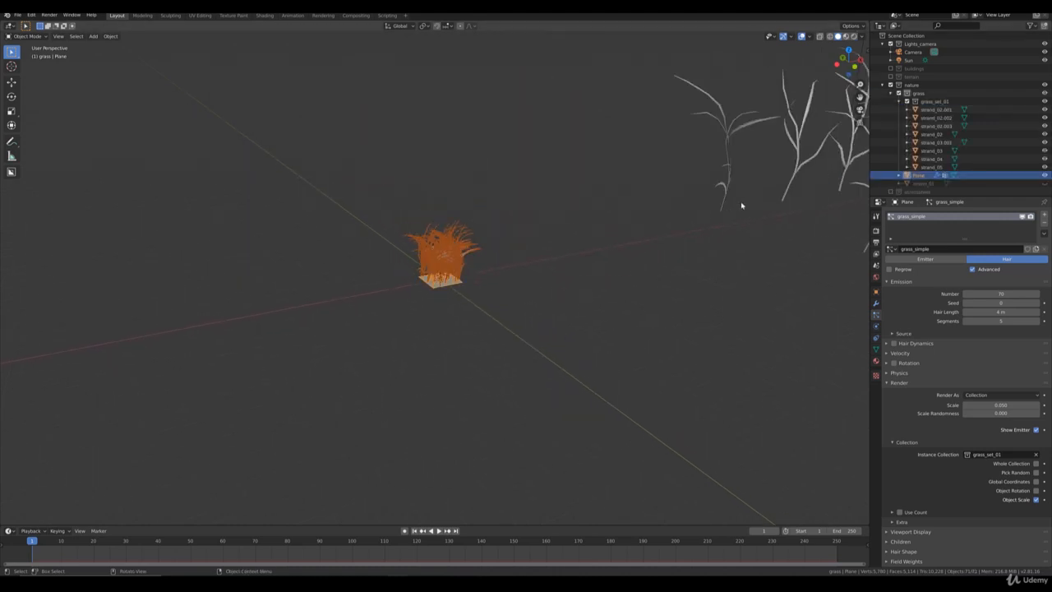
{"action": "middle_click_drag", "start_coordinate": [718, 233], "coordinate": [701, 243]}
{"action": "scroll", "coordinate": [748, 252], "scroll_direction": "down", "scroll_amount": 4}
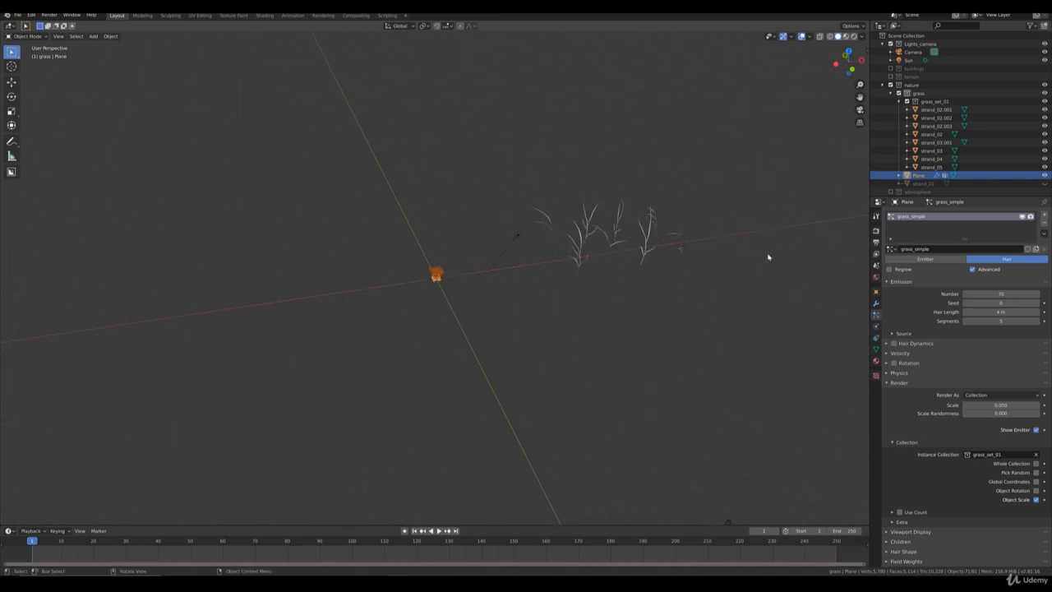
{"action": "middle_click_drag", "start_coordinate": [767, 255], "coordinate": [653, 258], "text": "shift"}
{"action": "left_click", "coordinate": [591, 263]}
{"action": "left_click_drag", "start_coordinate": [599, 297], "coordinate": [451, 188]}
Step: Scale down the selected grass strands in several passes until their instances look like short grass on the plane
{"action": "scroll", "coordinate": [620, 277], "scroll_direction": "up", "scroll_amount": 3}
{"action": "key", "text": "s"}
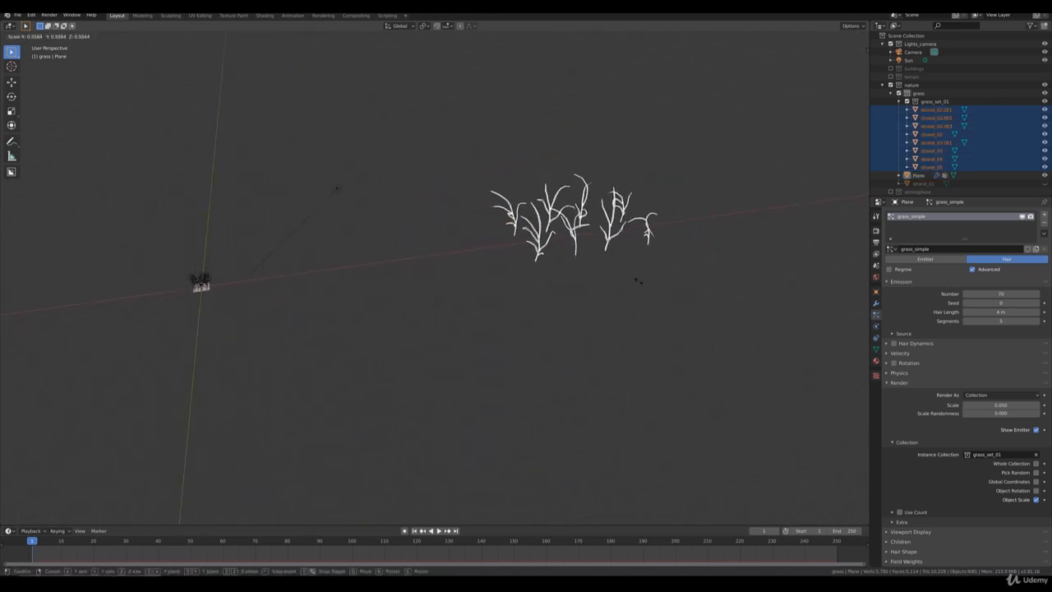
{"action": "left_click", "coordinate": [624, 286]}
{"action": "middle_click_drag", "start_coordinate": [625, 287], "coordinate": [681, 294]}
{"action": "key", "text": "s"}
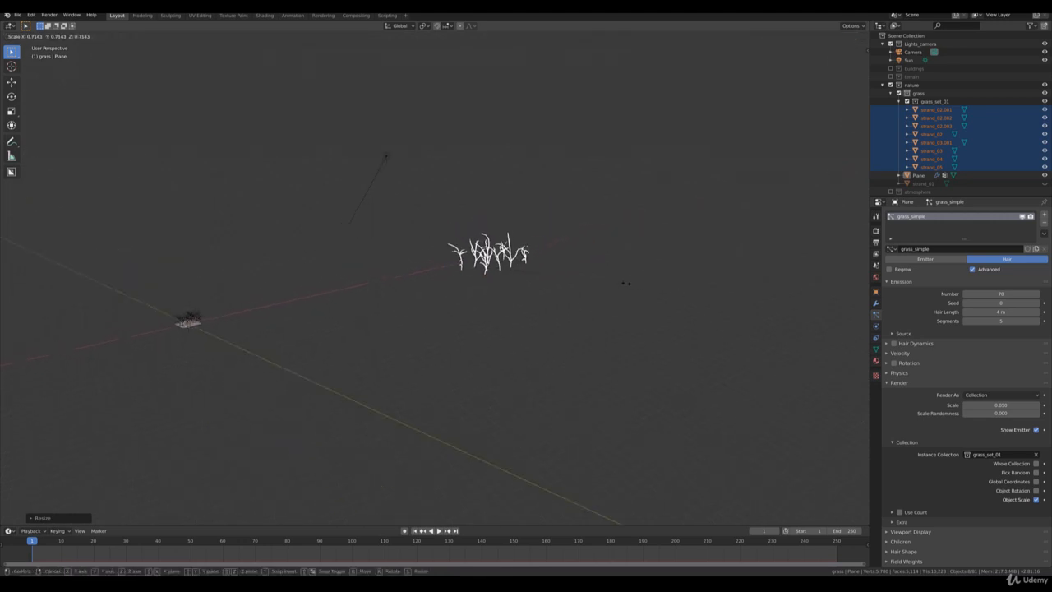
{"action": "left_click", "coordinate": [537, 279]}
{"action": "middle_click_drag", "start_coordinate": [386, 287], "coordinate": [585, 270], "text": "shift"}
{"action": "scroll", "coordinate": [528, 329], "scroll_direction": "up", "scroll_amount": 8}
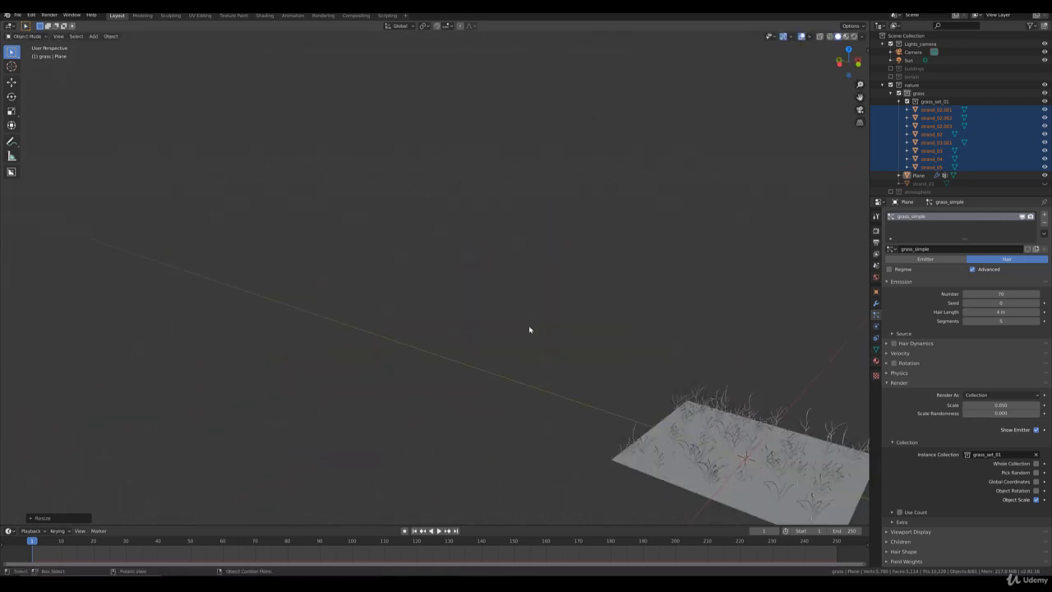
{"action": "middle_click_drag", "start_coordinate": [654, 364], "coordinate": [627, 336], "text": "shift"}
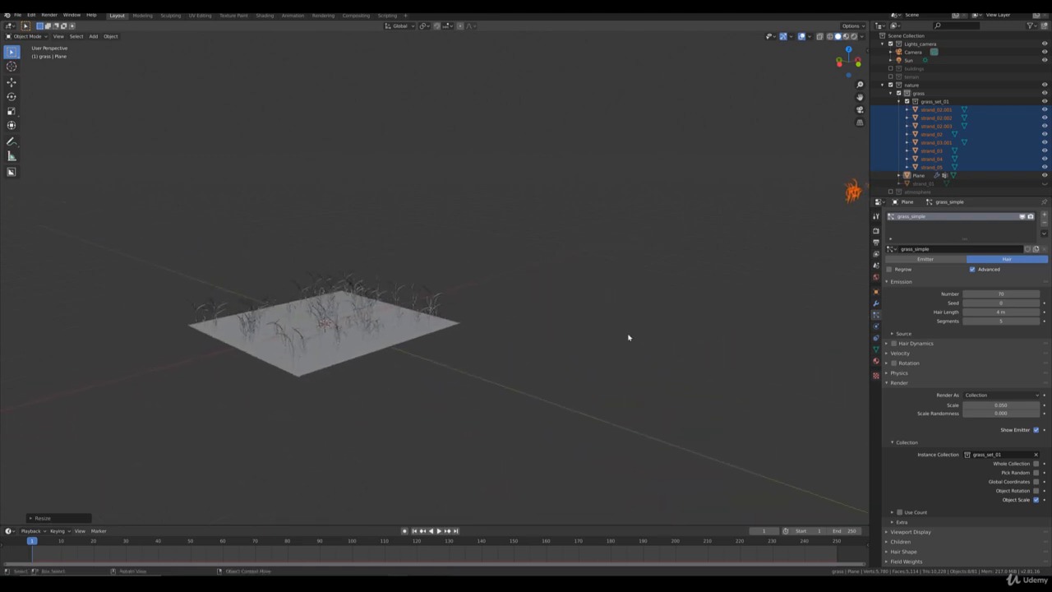
{"action": "key", "text": "s"}
{"action": "left_click", "coordinate": [721, 320]}
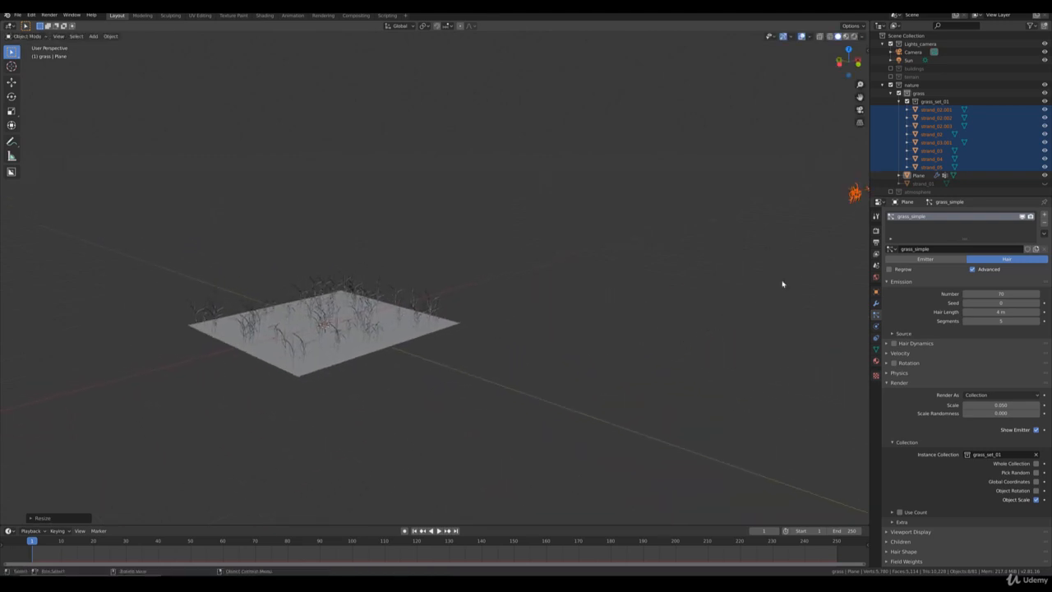
Step: Disable the grass_set_01 collection again, then select and frame the plane to inspect its grass
{"action": "left_click", "coordinate": [906, 101]}
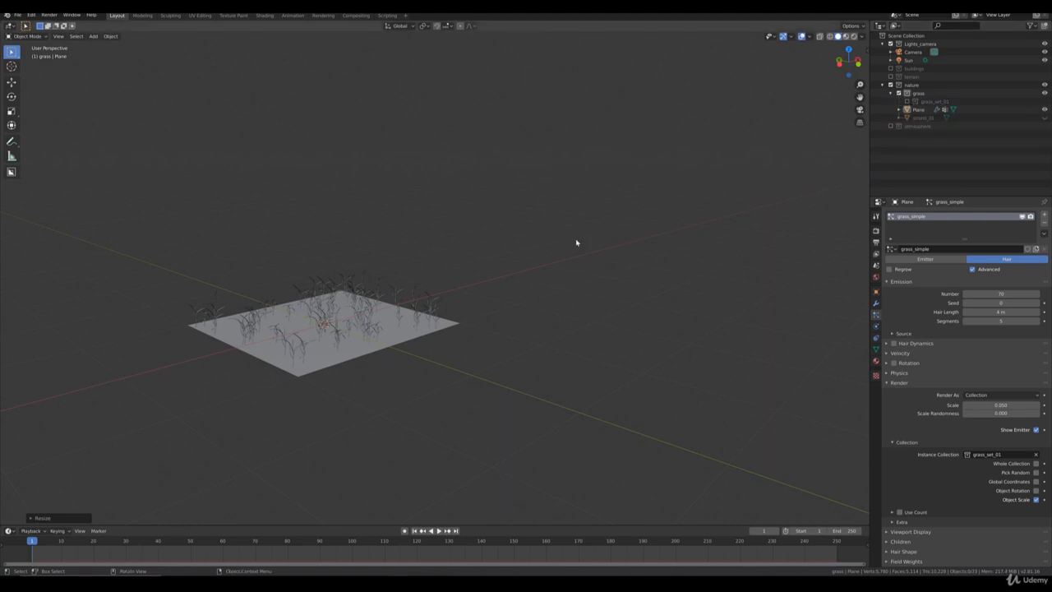
{"action": "middle_click_drag", "start_coordinate": [578, 242], "coordinate": [641, 308]}
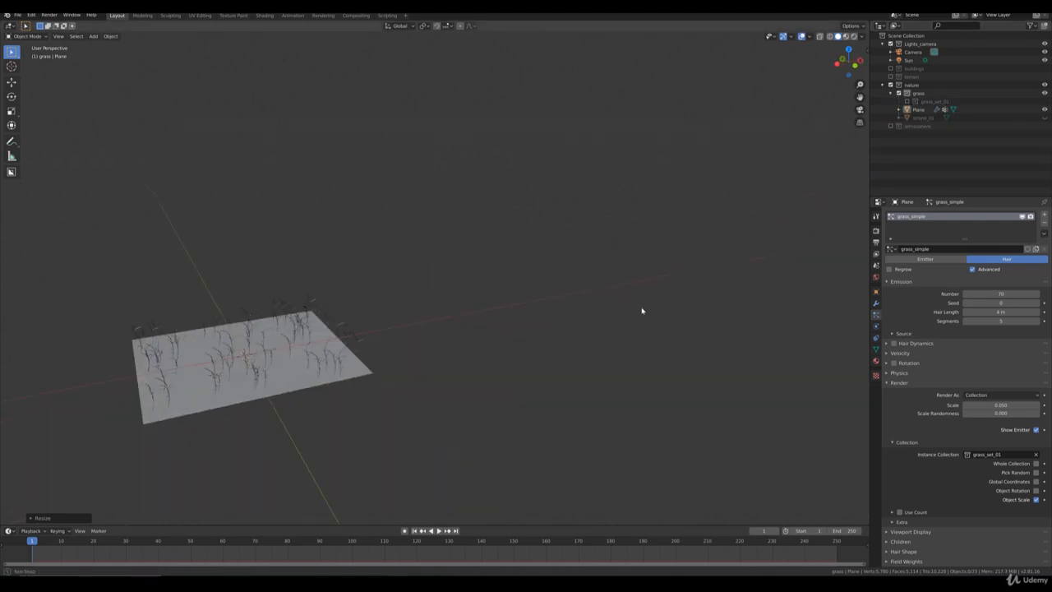
{"action": "left_click", "coordinate": [326, 366]}
{"action": "key", "text": "KP_Decimal"}
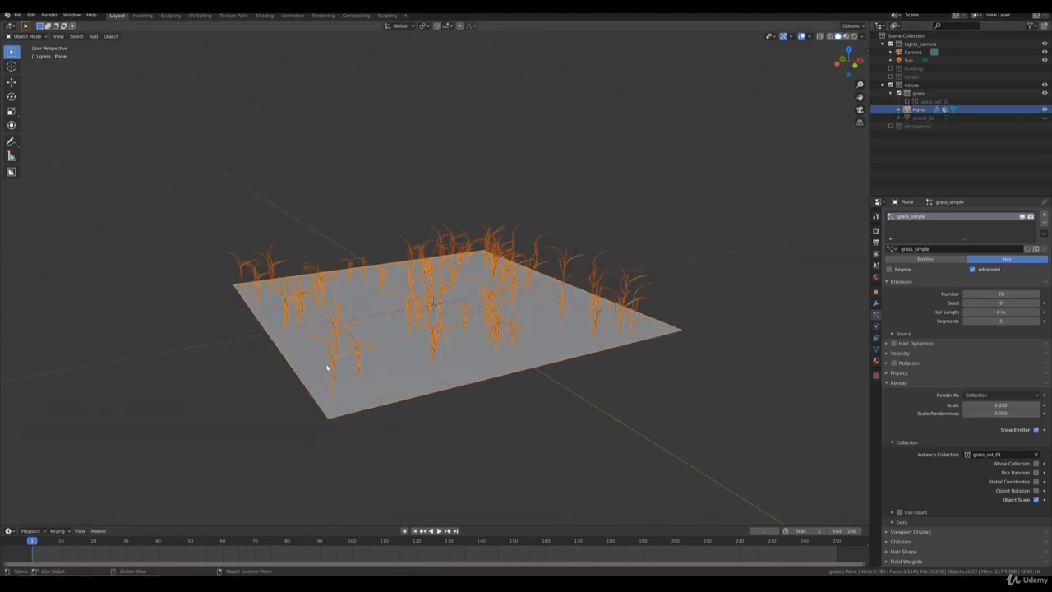
{"action": "middle_click_drag", "start_coordinate": [329, 364], "coordinate": [428, 362]}
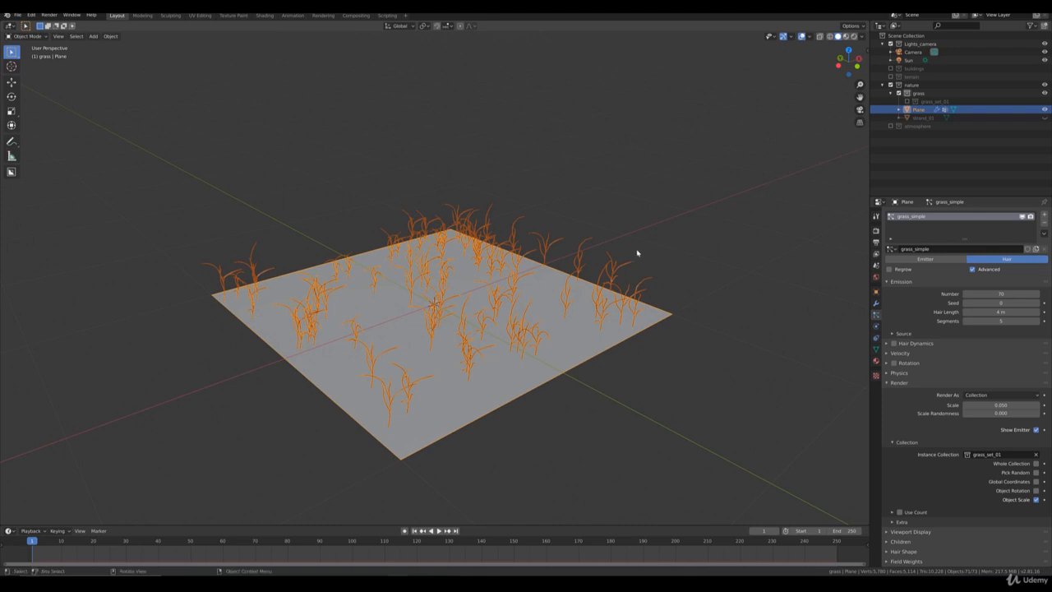
{"action": "middle_click_drag", "start_coordinate": [636, 254], "coordinate": [577, 229]}
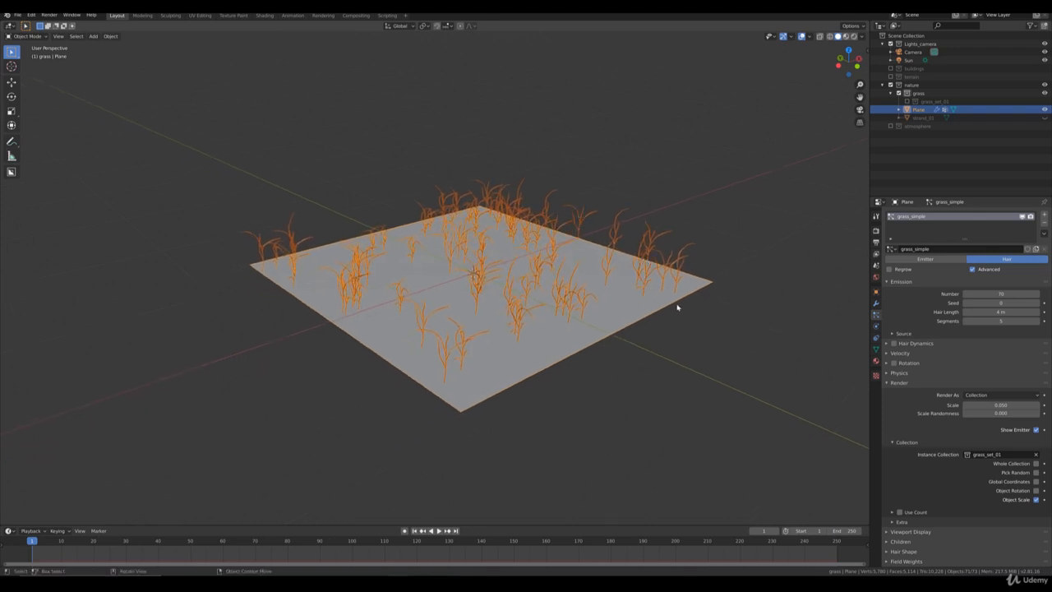
{"action": "middle_click_drag", "start_coordinate": [589, 301], "coordinate": [534, 309]}
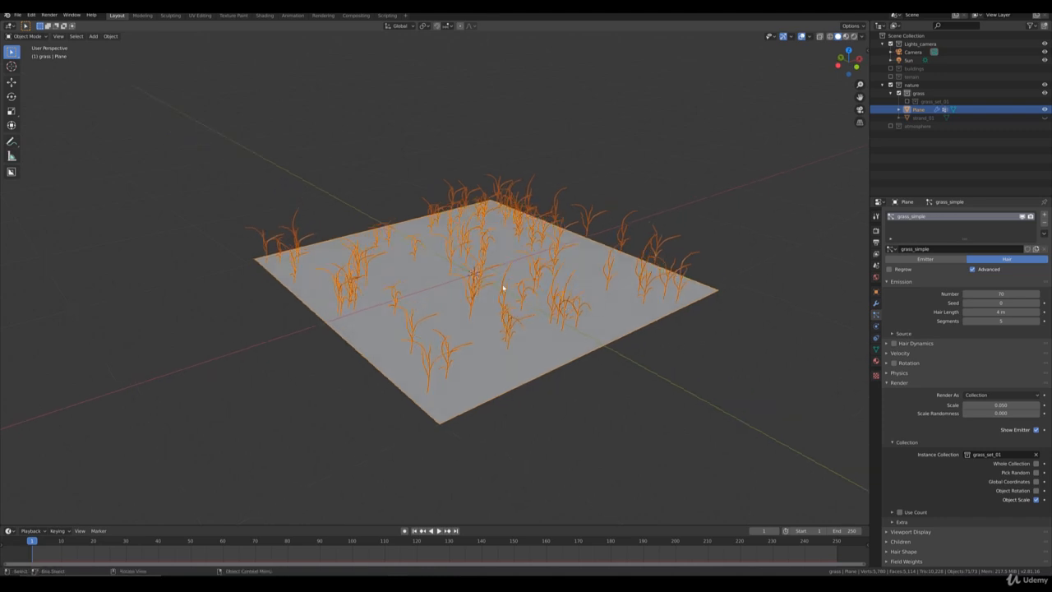
Step: Assign the painted vertex group Group to the particle system's density and inspect the concentrated grass
{"action": "scroll", "coordinate": [939, 504], "scroll_direction": "down", "scroll_amount": 2}
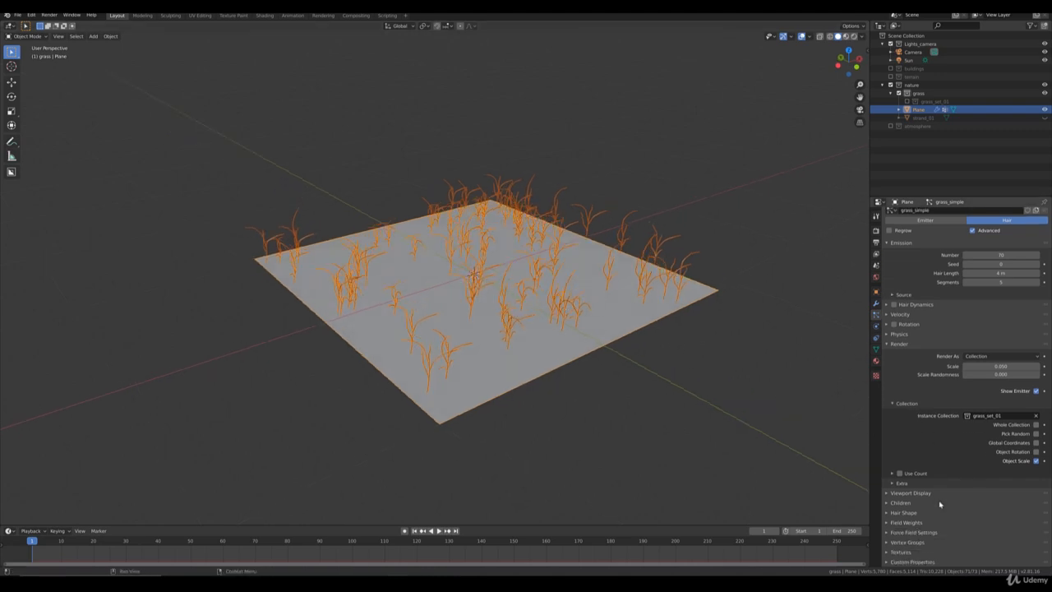
{"action": "left_click", "coordinate": [903, 541]}
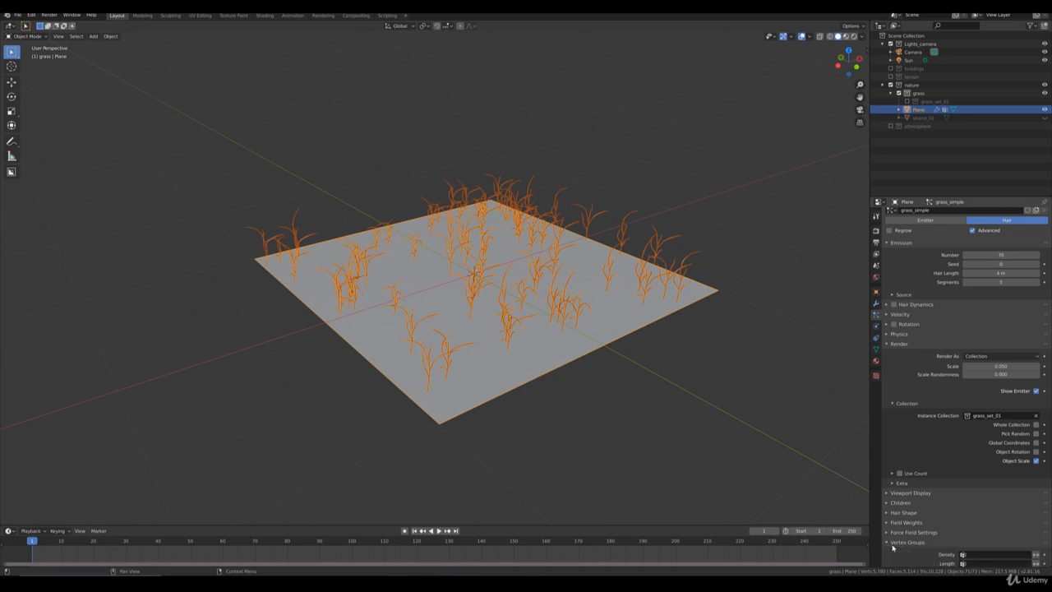
{"action": "scroll", "coordinate": [979, 539], "scroll_direction": "down", "scroll_amount": 1}
{"action": "left_click", "coordinate": [982, 521]}
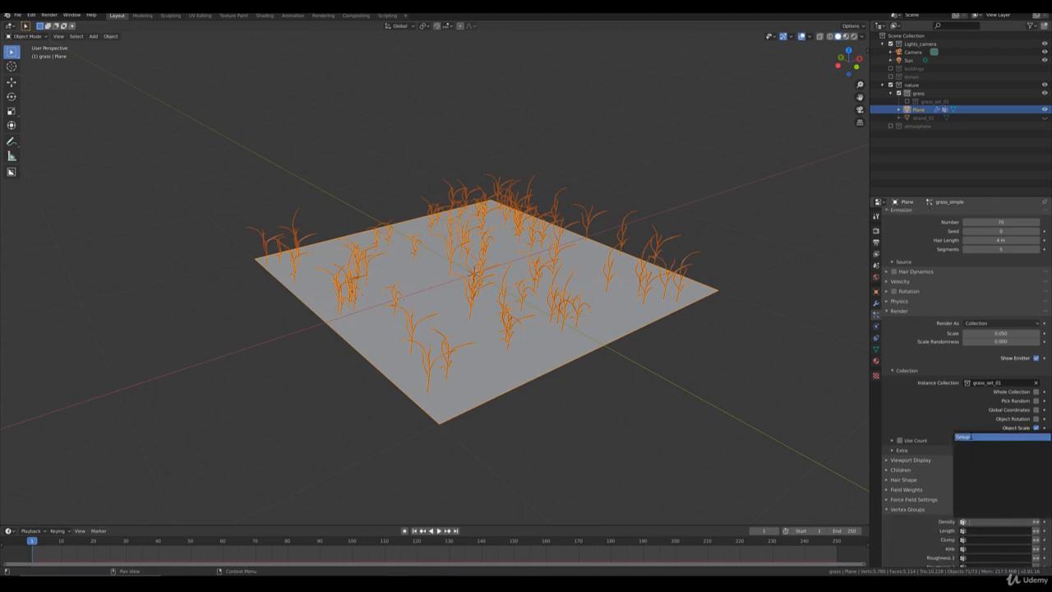
{"action": "left_click", "coordinate": [971, 436]}
{"action": "scroll", "coordinate": [609, 248], "scroll_direction": "up", "scroll_amount": 3}
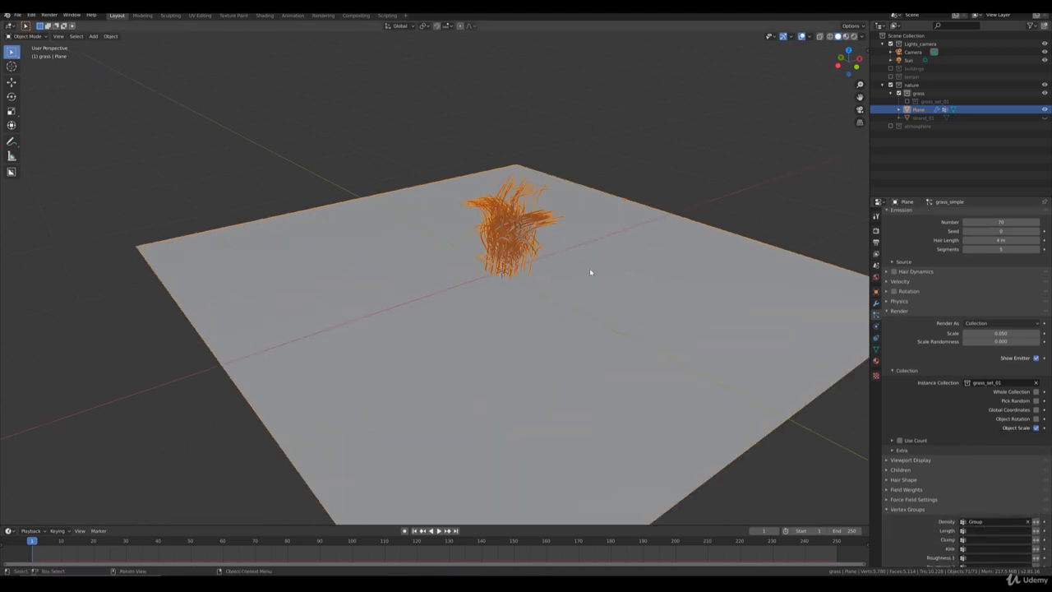
{"action": "middle_click_drag", "start_coordinate": [589, 272], "coordinate": [595, 196]}
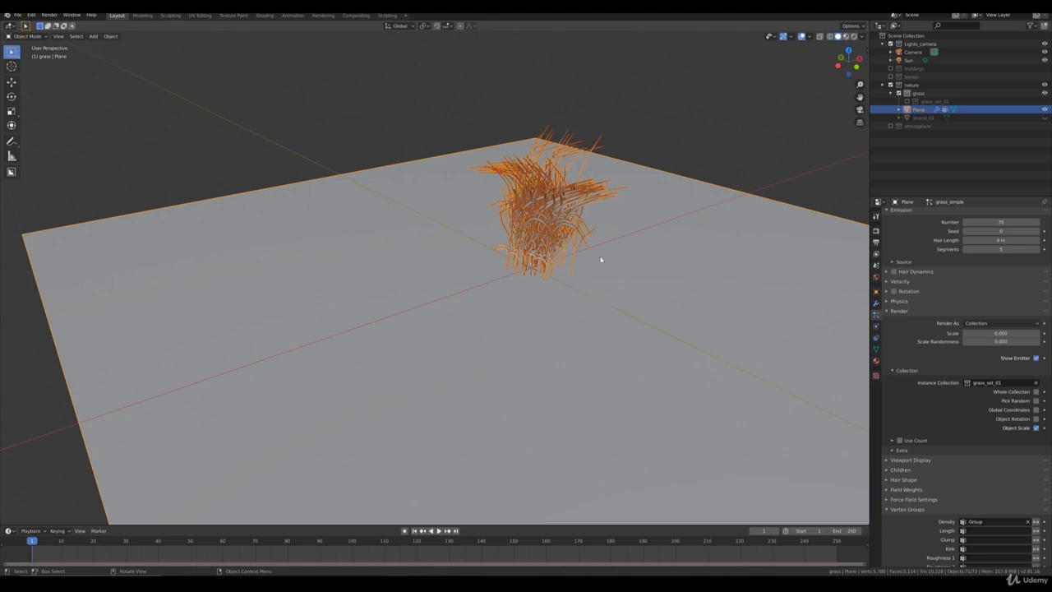
Step: Switch to the Photos window and look through the reference pictures of real grass strands
{"action": "mouse_move", "coordinate": [418, 585]}
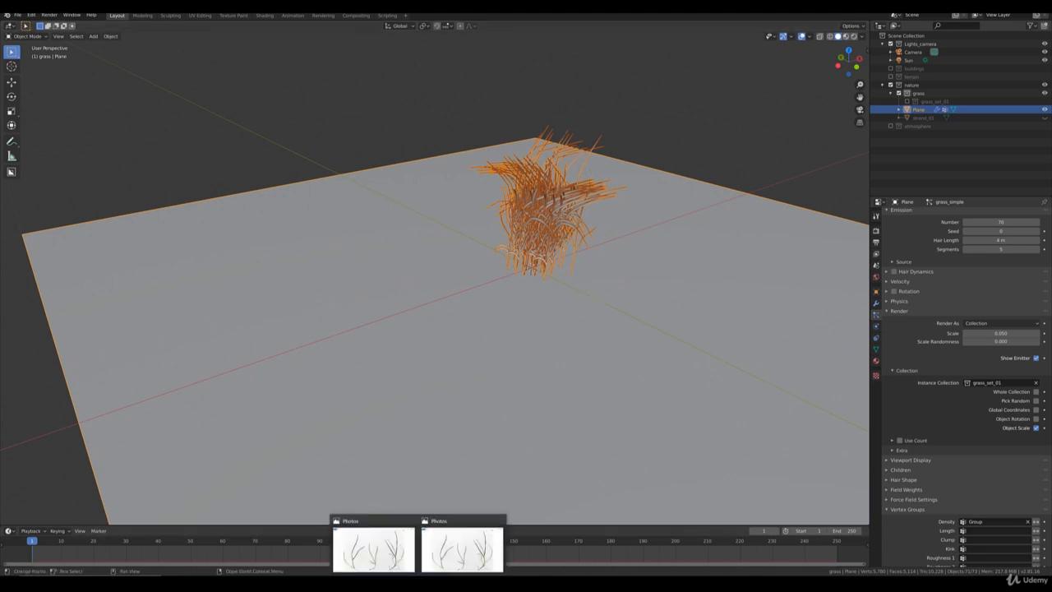
{"action": "left_click", "coordinate": [440, 556]}
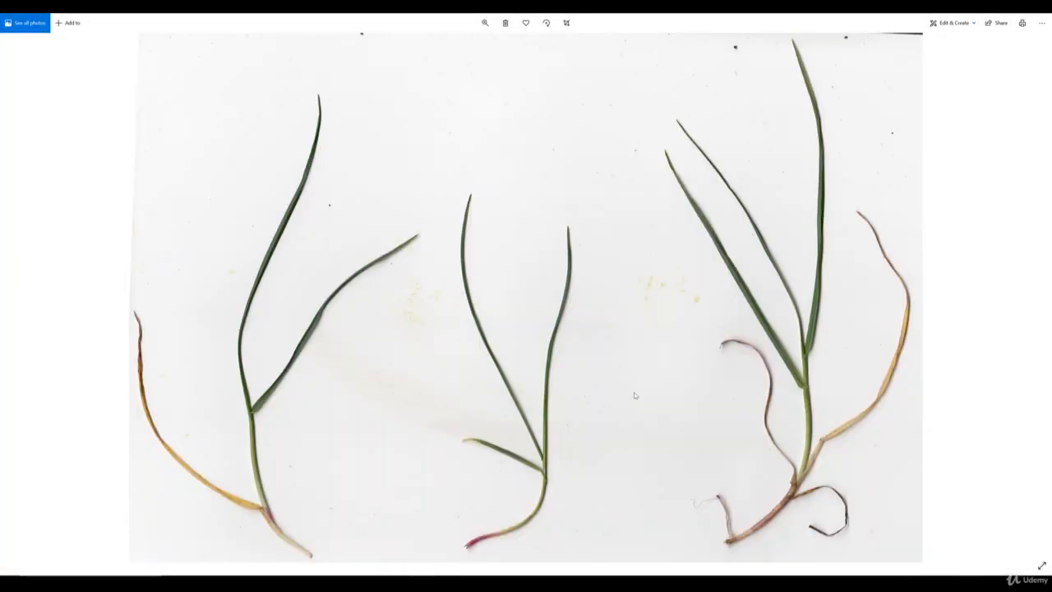
{"action": "key", "text": "Right"}
{"action": "key", "text": "Right"}
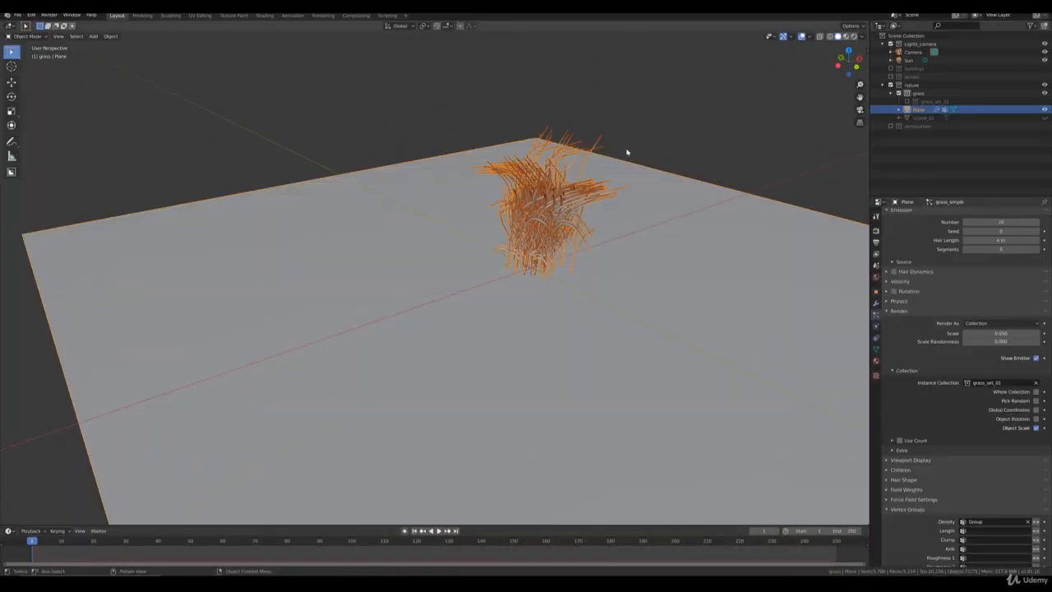
Step: Switch the viewport to Material Preview shading, deselect the plane, and view the coloured grass tuft up close
{"action": "scroll", "coordinate": [658, 152], "scroll_direction": "up", "scroll_amount": 4}
{"action": "key", "text": "z"}
{"action": "left_click", "coordinate": [680, 211]}
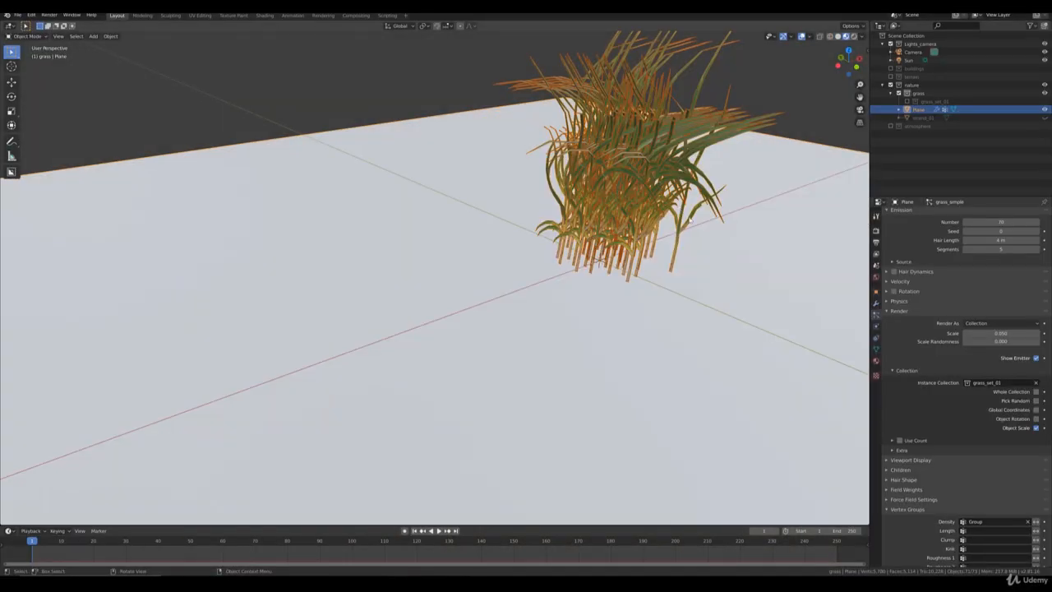
{"action": "middle_click_drag", "start_coordinate": [718, 218], "coordinate": [659, 245], "text": "shift"}
{"action": "left_click", "coordinate": [746, 141]}
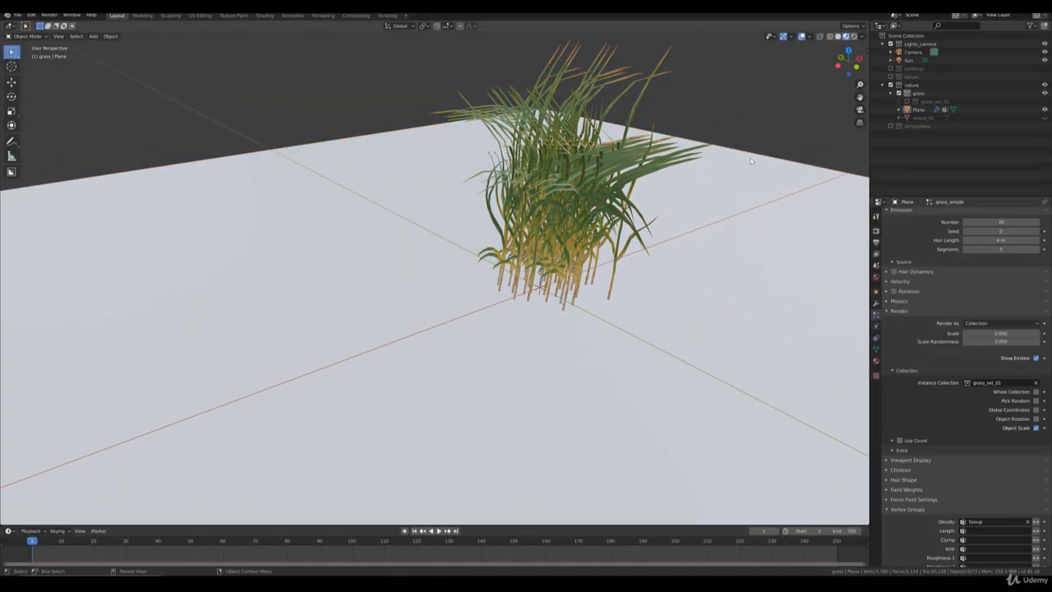
{"action": "middle_click_drag", "start_coordinate": [751, 161], "coordinate": [707, 154]}
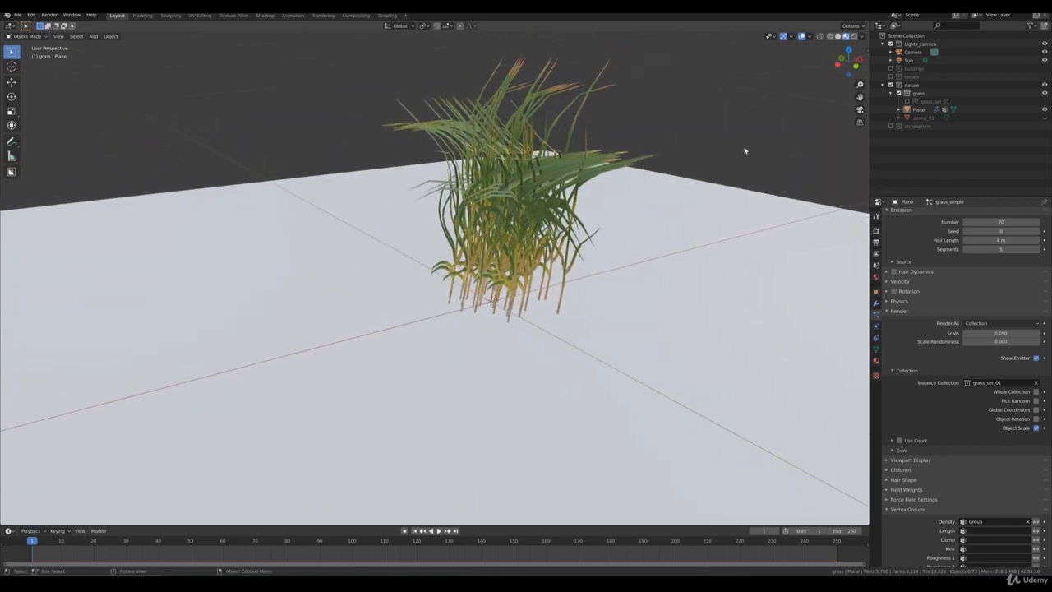
Step: Enable Rotation for the grass_simple particle system, expand its settings, and try a Randomize change before resetting it
{"action": "left_click", "coordinate": [893, 291]}
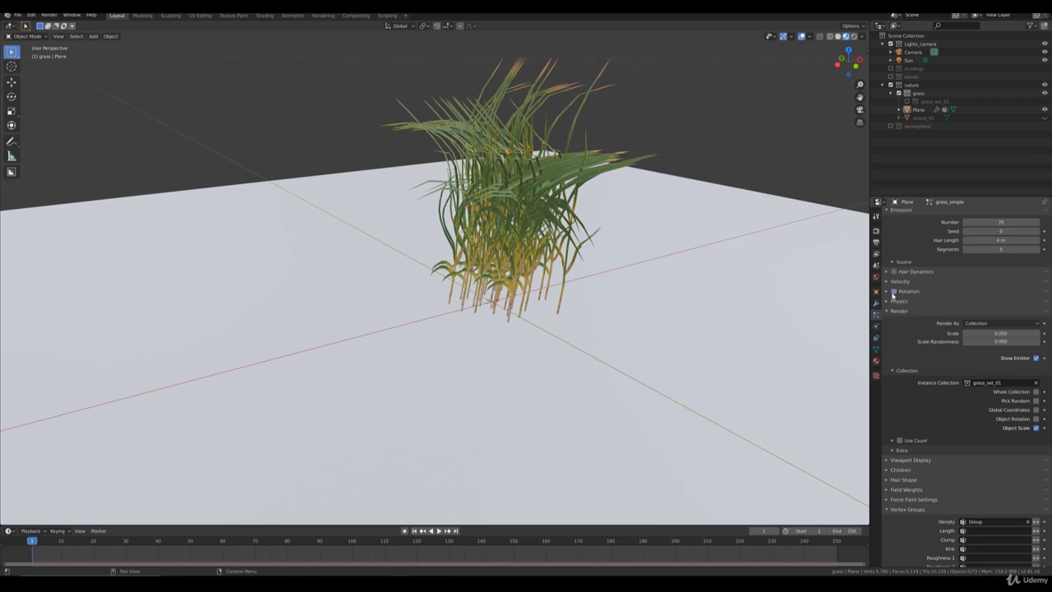
{"action": "left_click", "coordinate": [886, 292]}
{"action": "scroll", "coordinate": [764, 287], "scroll_direction": "down", "scroll_amount": 3}
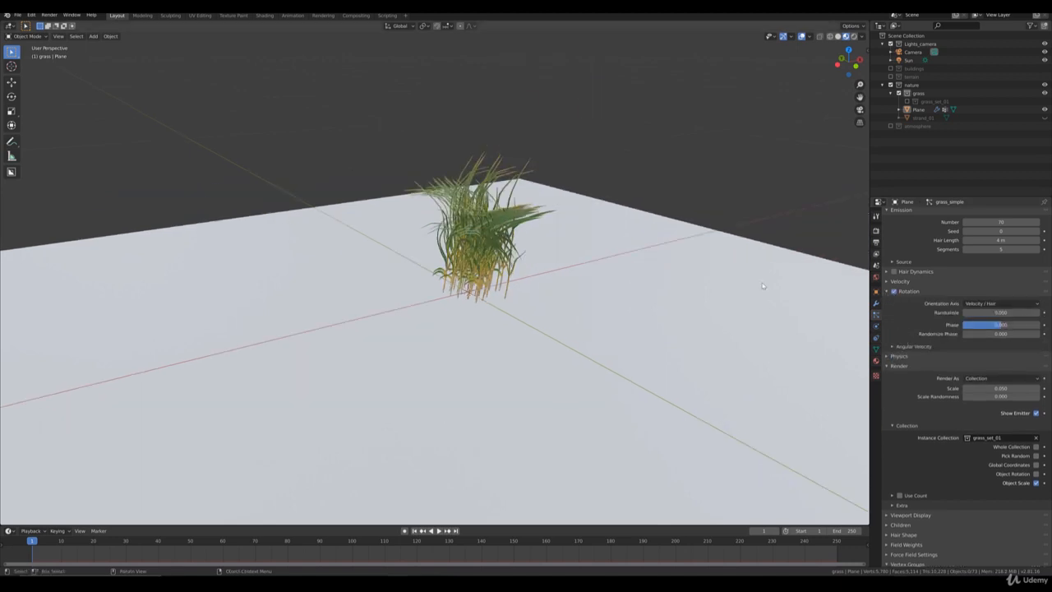
{"action": "scroll", "coordinate": [723, 265], "scroll_direction": "down", "scroll_amount": 10}
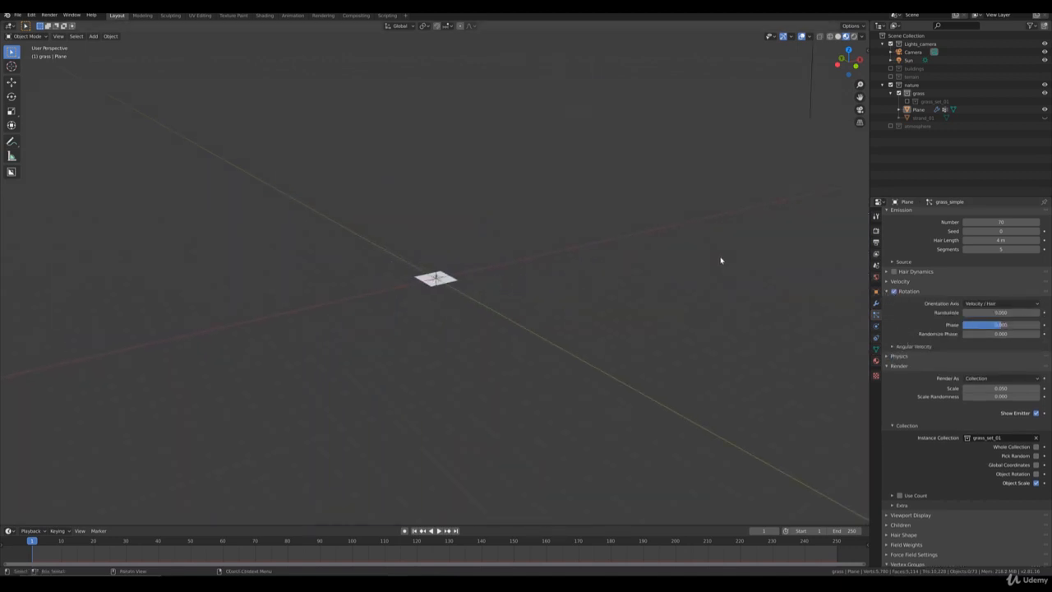
{"action": "middle_click_drag", "start_coordinate": [700, 258], "coordinate": [559, 303]}
{"action": "scroll", "coordinate": [559, 304], "scroll_direction": "up", "scroll_amount": 5}
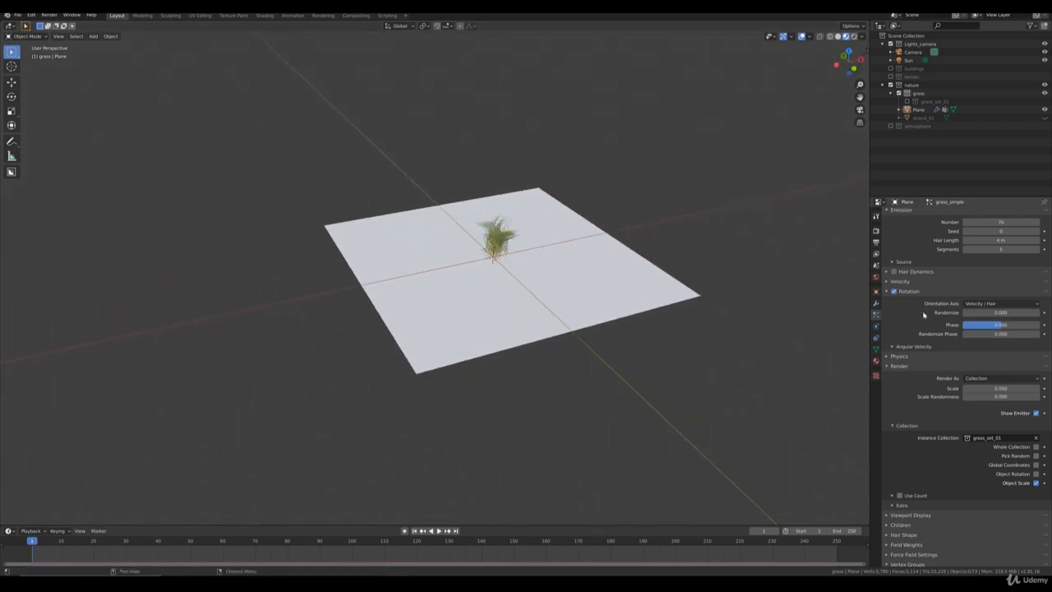
{"action": "left_click_drag", "start_coordinate": [974, 312], "coordinate": [984, 312]}
{"action": "key", "text": "BackSpace"}
Step: Enable the grass_set_01 collection, select all of its grass strands, and apply their object transform
{"action": "left_click", "coordinate": [908, 101]}
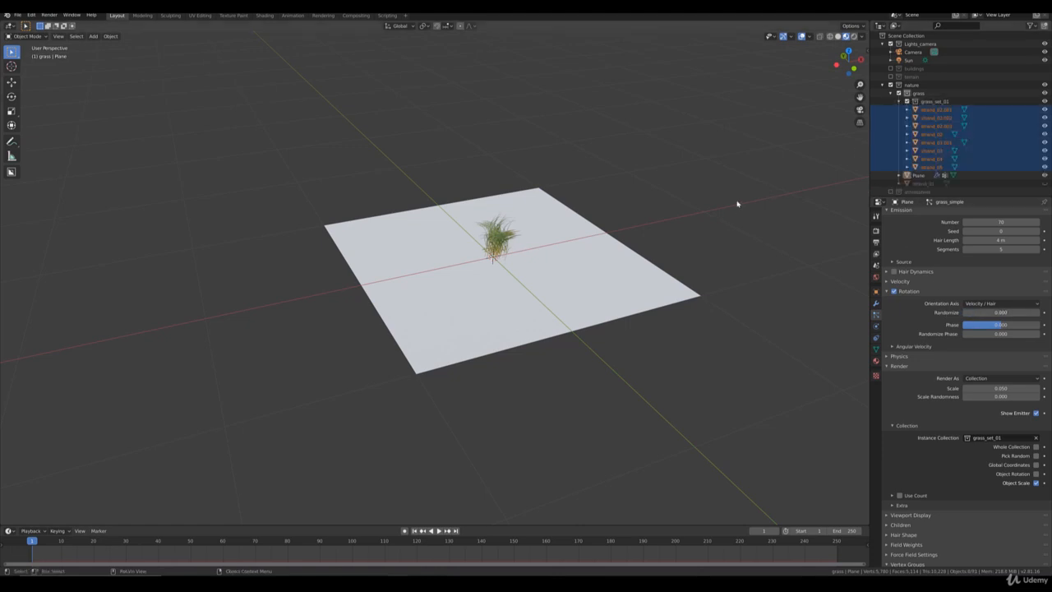
{"action": "scroll", "coordinate": [736, 206], "scroll_direction": "down", "scroll_amount": 6}
{"action": "left_click", "coordinate": [782, 198]}
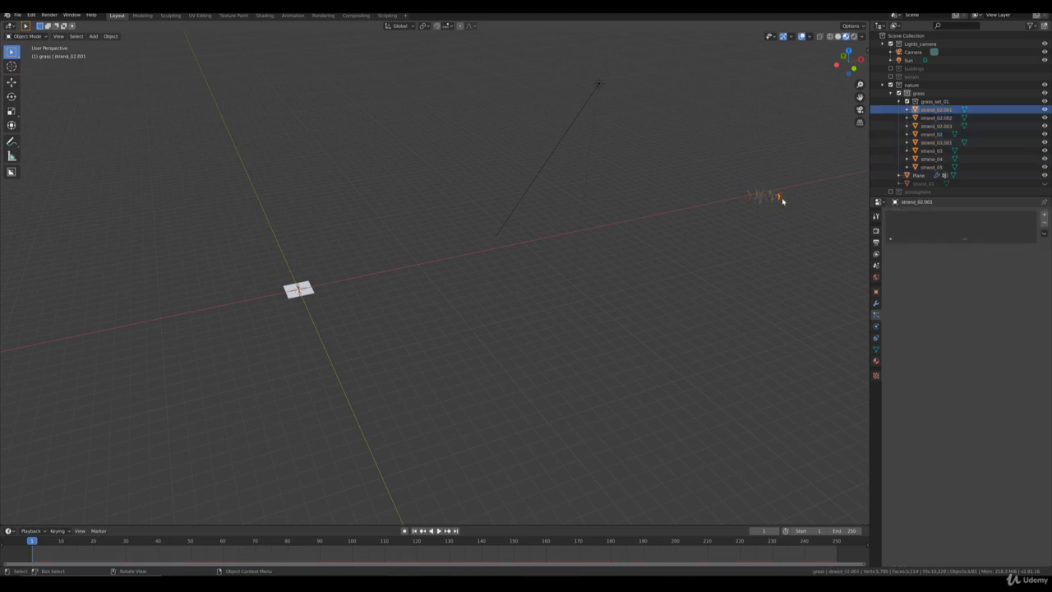
{"action": "left_click_drag", "start_coordinate": [811, 235], "coordinate": [732, 170]}
{"action": "key", "text": "ctrl+a"}
{"action": "left_click", "coordinate": [777, 199]}
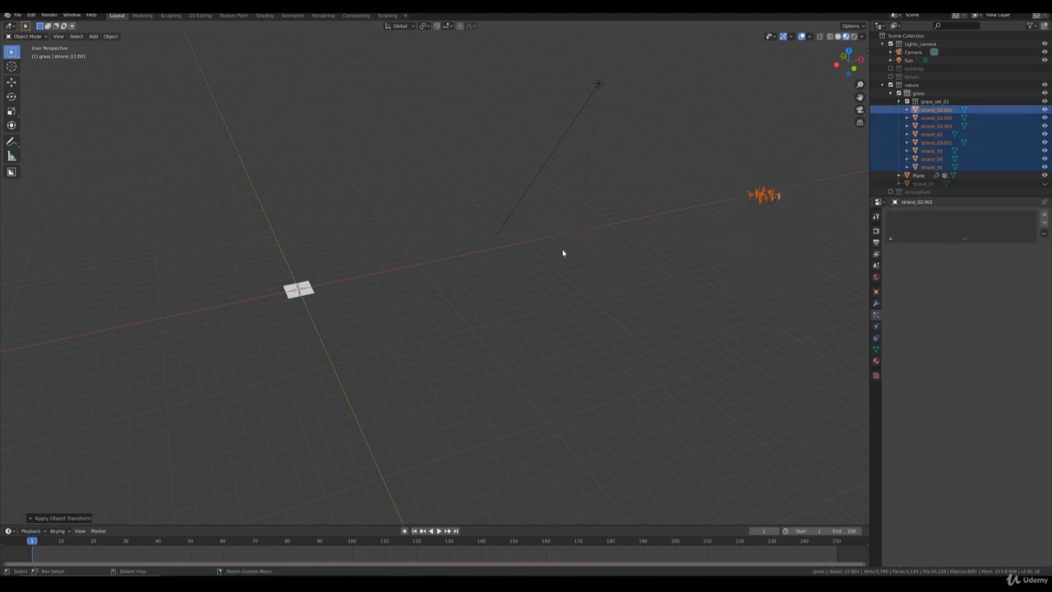
Step: Select the plane and set its particle rotation's Orientation Axis to Global Y so the tuft stands upright
{"action": "middle_click_drag", "start_coordinate": [633, 276], "coordinate": [688, 258], "text": "shift"}
{"action": "scroll", "coordinate": [706, 234], "scroll_direction": "up", "scroll_amount": 4}
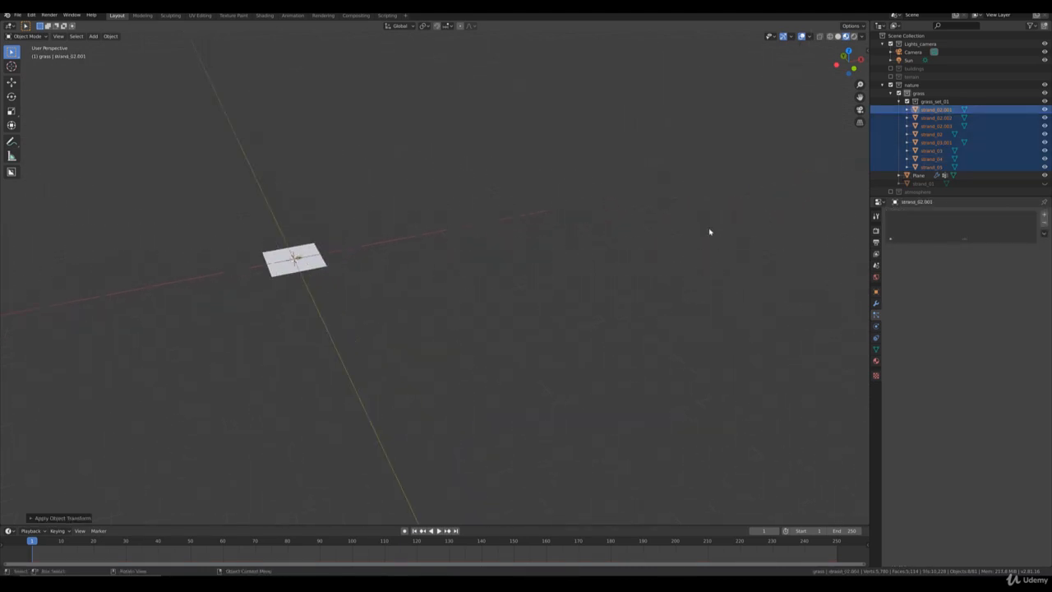
{"action": "middle_click_drag", "start_coordinate": [566, 249], "coordinate": [712, 263], "text": "shift"}
{"action": "scroll", "coordinate": [544, 279], "scroll_direction": "up", "scroll_amount": 4}
{"action": "scroll", "coordinate": [544, 280], "scroll_direction": "up", "scroll_amount": 8}
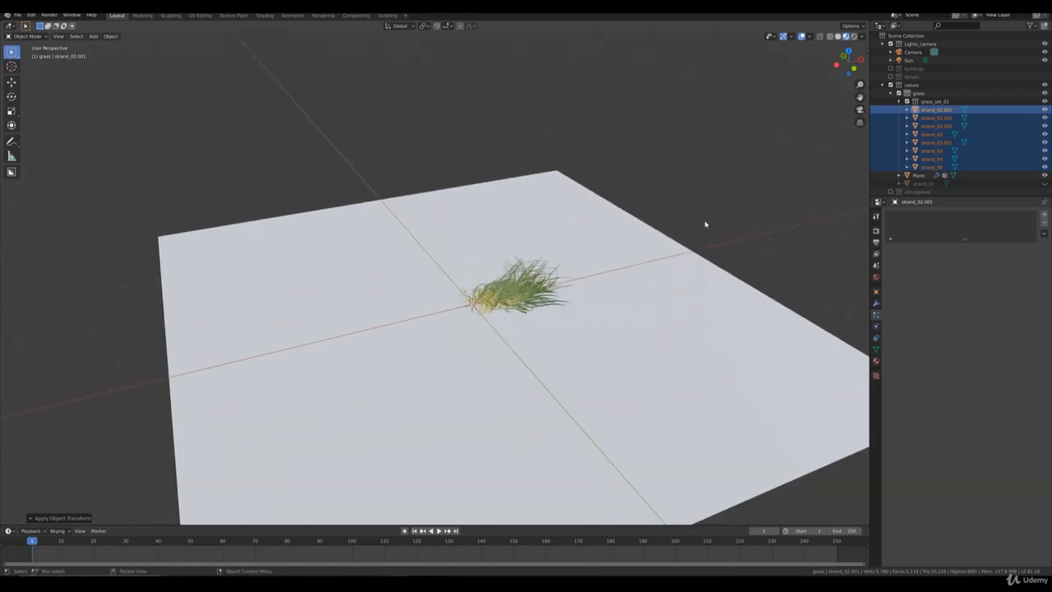
{"action": "left_click", "coordinate": [599, 350]}
{"action": "left_click", "coordinate": [995, 377]}
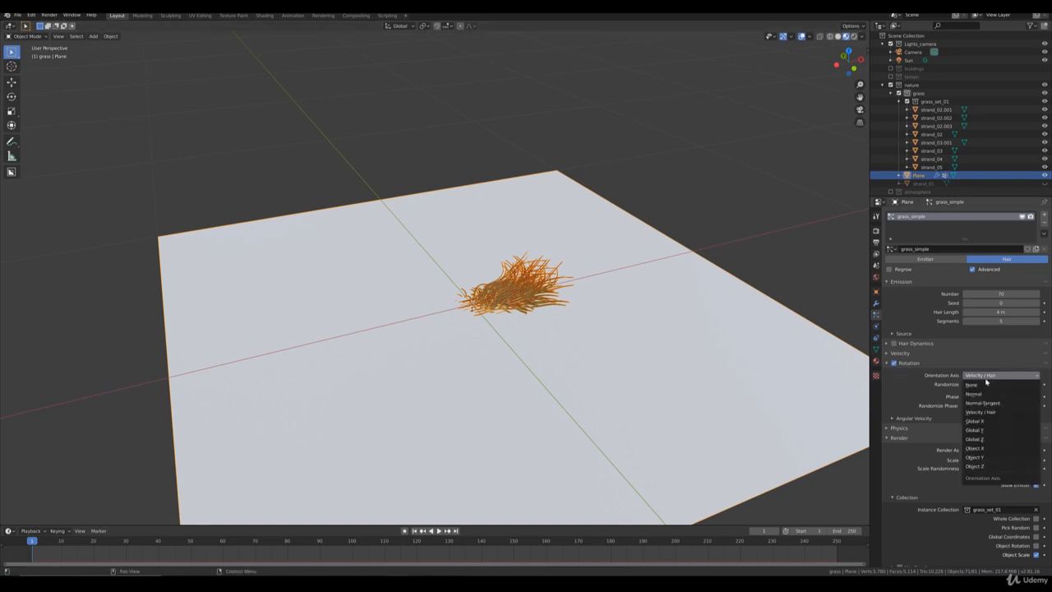
{"action": "left_click", "coordinate": [974, 430]}
{"action": "middle_click_drag", "start_coordinate": [567, 264], "coordinate": [572, 255]}
{"action": "left_click", "coordinate": [613, 188]}
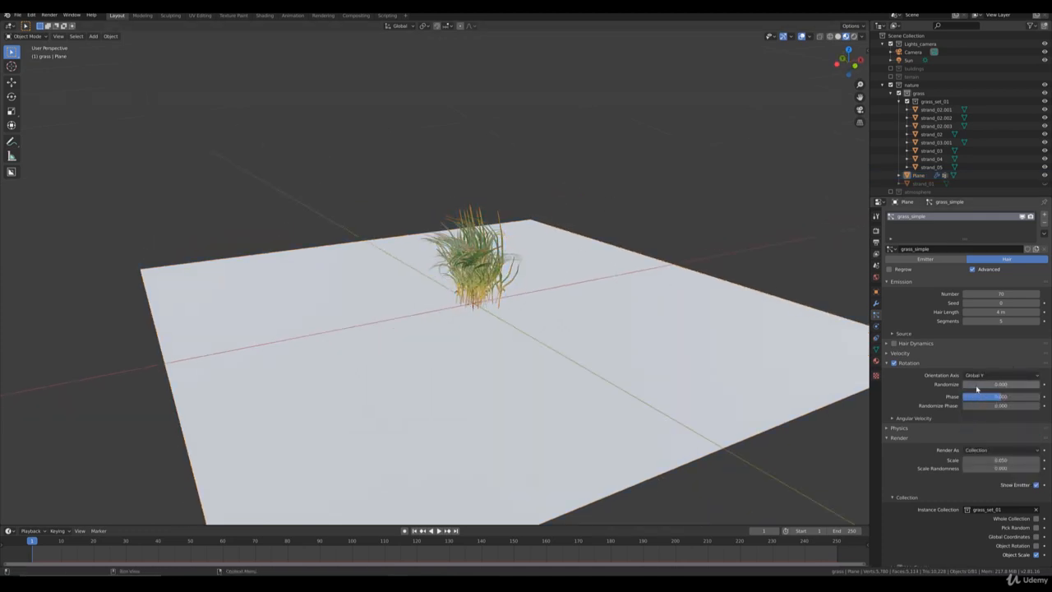
Step: Set the particle rotation's Randomize to 0.303, Phase to -0.380 and Randomize Phase to about 0.859
{"action": "mouse_move", "coordinate": [1000, 384]}
{"action": "left_mouse_down"}
{"action": "mouse_move", "coordinate": [1029, 384]}
{"action": "mouse_move", "coordinate": [1003, 405]}
{"action": "mouse_move", "coordinate": [1014, 405]}
{"action": "mouse_move", "coordinate": [986, 396]}
{"action": "left_mouse_up"}
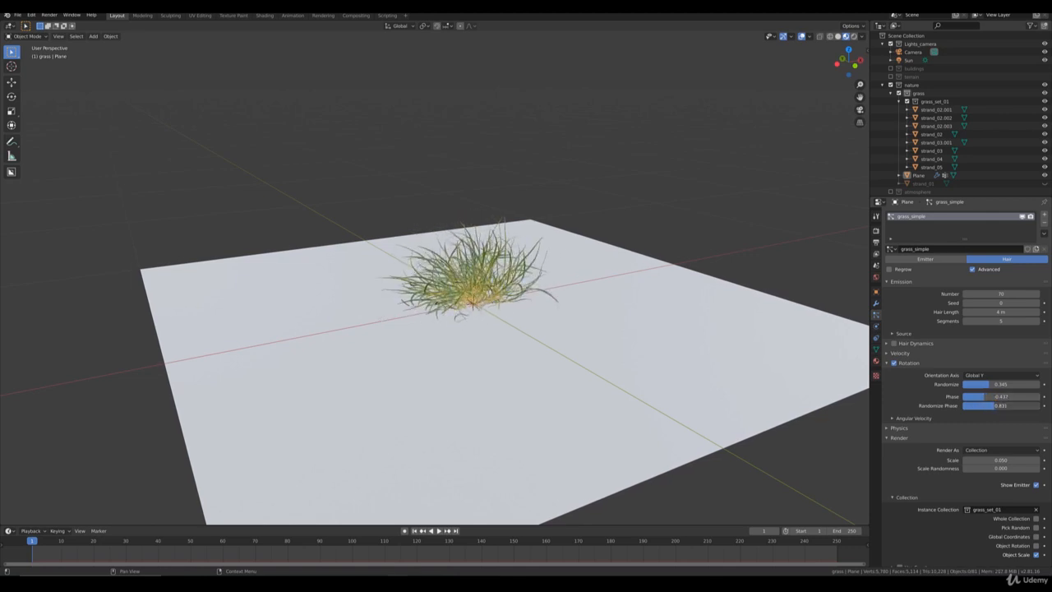
{"action": "mouse_move", "coordinate": [651, 309]}
{"action": "middle_mouse_down"}
{"action": "mouse_move", "coordinate": [624, 301]}
{"action": "mouse_move", "coordinate": [662, 300]}
{"action": "middle_mouse_up"}
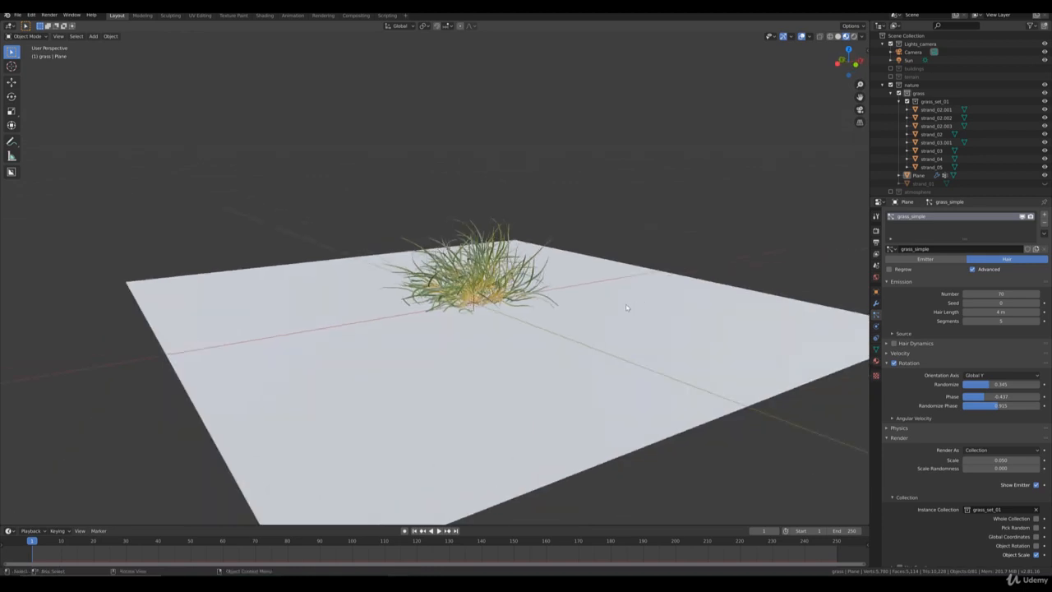
{"action": "scroll", "coordinate": [674, 304], "scroll_direction": "up", "scroll_amount": 2}
{"action": "left_click_drag", "start_coordinate": [995, 384], "coordinate": [996, 406]}
{"action": "middle_click_drag", "start_coordinate": [337, 256], "coordinate": [420, 263]}
{"action": "scroll", "coordinate": [562, 286], "scroll_direction": "up", "scroll_amount": 4}
{"action": "middle_click_drag", "start_coordinate": [562, 286], "coordinate": [524, 283]}
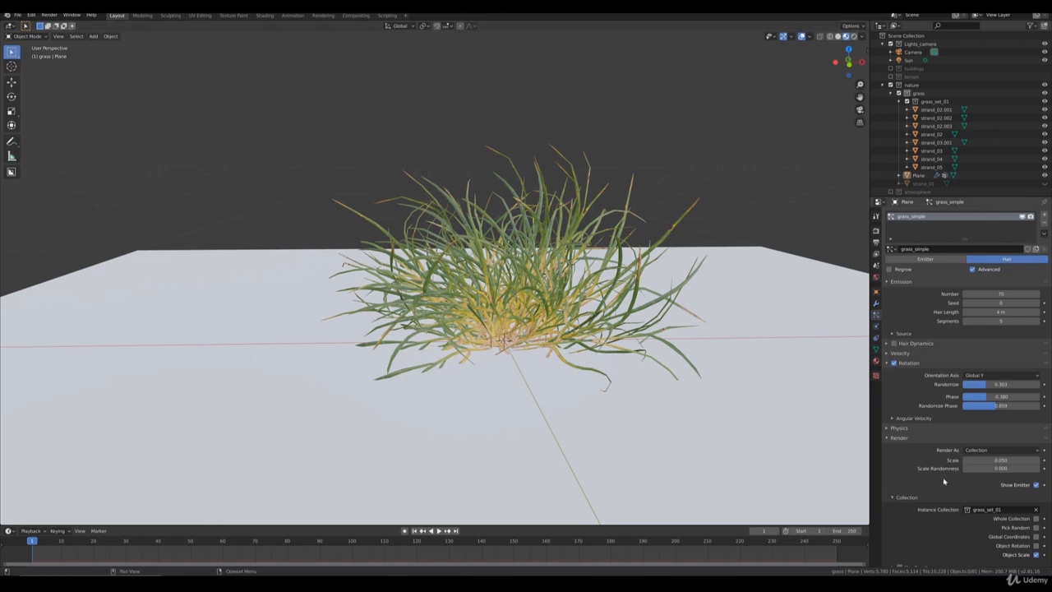
Step: Set the particle system's Scale Randomness to 0.412 and inspect the tuft from several sides
{"action": "scroll", "coordinate": [955, 469], "scroll_direction": "down", "scroll_amount": 1}
{"action": "left_click_drag", "start_coordinate": [974, 446], "coordinate": [1010, 446]}
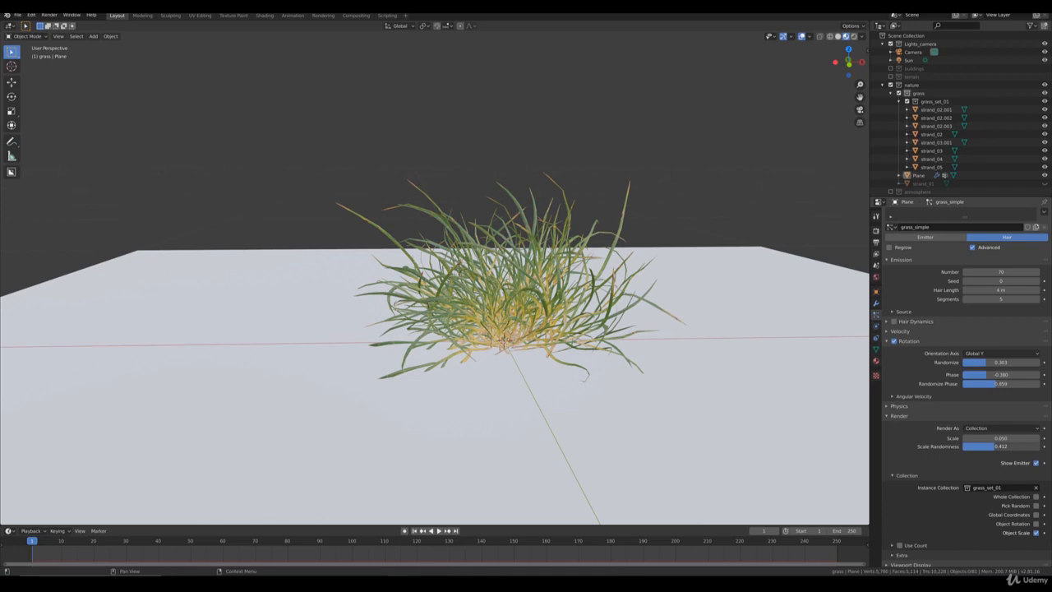
{"action": "mouse_move", "coordinate": [673, 366]}
{"action": "middle_mouse_down"}
{"action": "mouse_move", "coordinate": [701, 362]}
{"action": "mouse_move", "coordinate": [684, 352]}
{"action": "middle_mouse_up"}
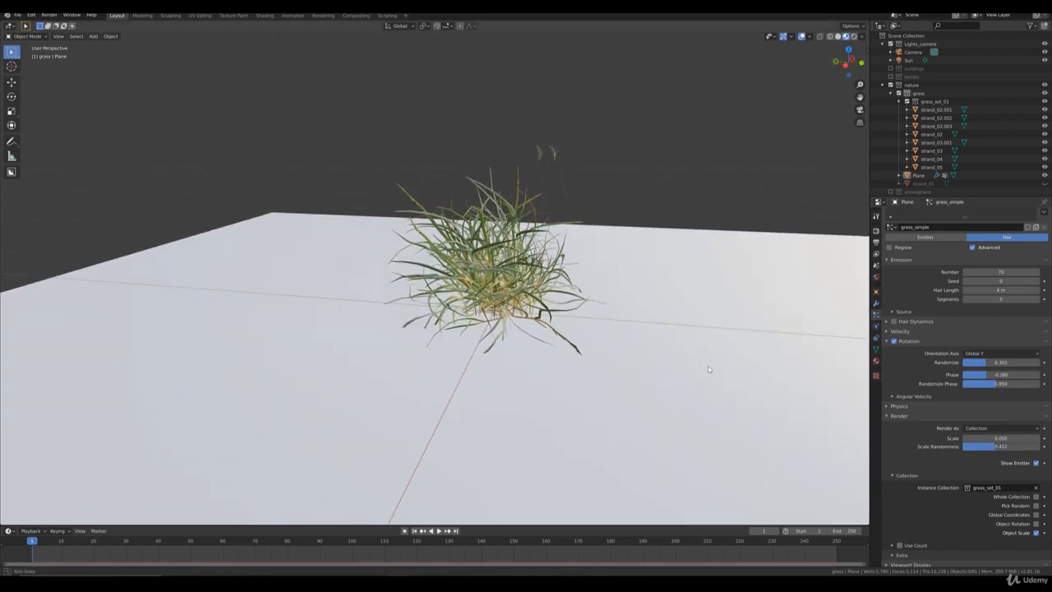
{"action": "middle_click_drag", "start_coordinate": [552, 242], "coordinate": [585, 231]}
{"action": "scroll", "coordinate": [586, 272], "scroll_direction": "down", "scroll_amount": 4}
{"action": "middle_click_drag", "start_coordinate": [586, 272], "coordinate": [559, 267]}
{"action": "scroll", "coordinate": [561, 276], "scroll_direction": "down", "scroll_amount": 3}
{"action": "scroll", "coordinate": [646, 288], "scroll_direction": "up", "scroll_amount": 5}
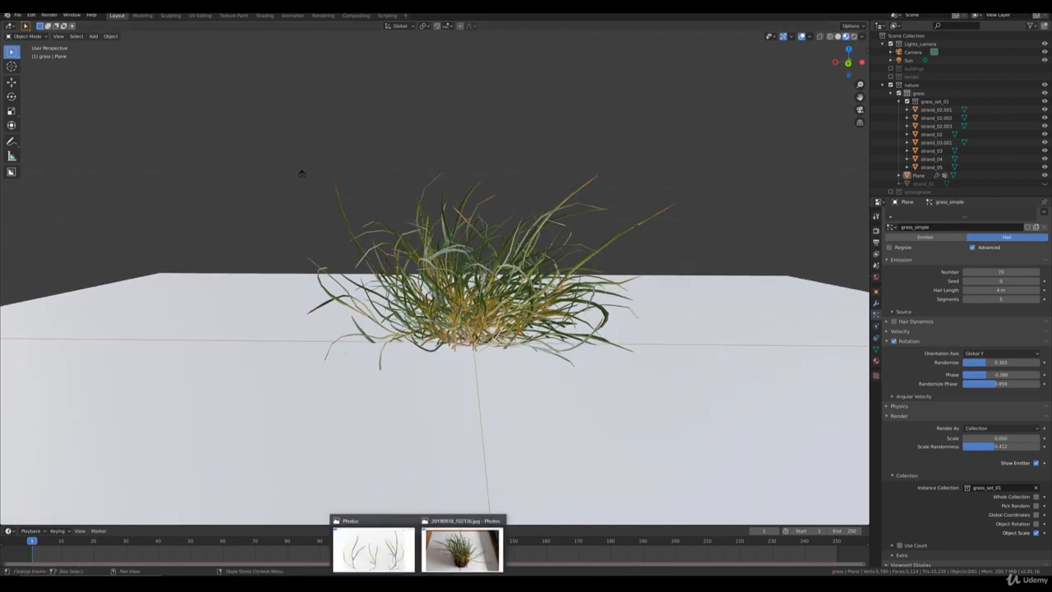
Step: Switch to Photos to view the reference picture of the real grass clump, then return to Blender and compare the tuft
{"action": "left_click", "coordinate": [449, 549]}
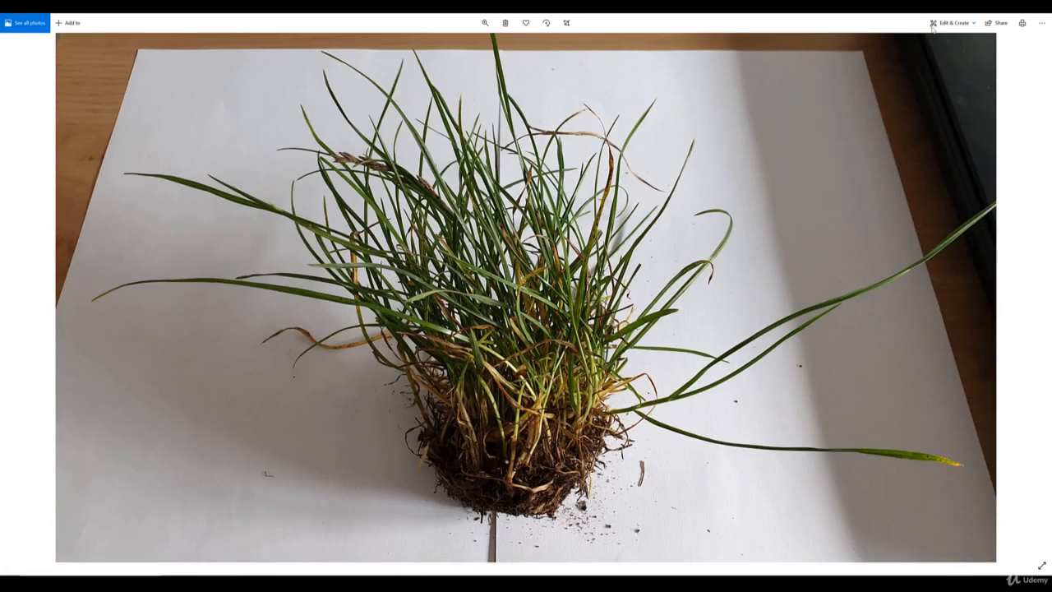
{"action": "key", "text": "alt+Tab"}
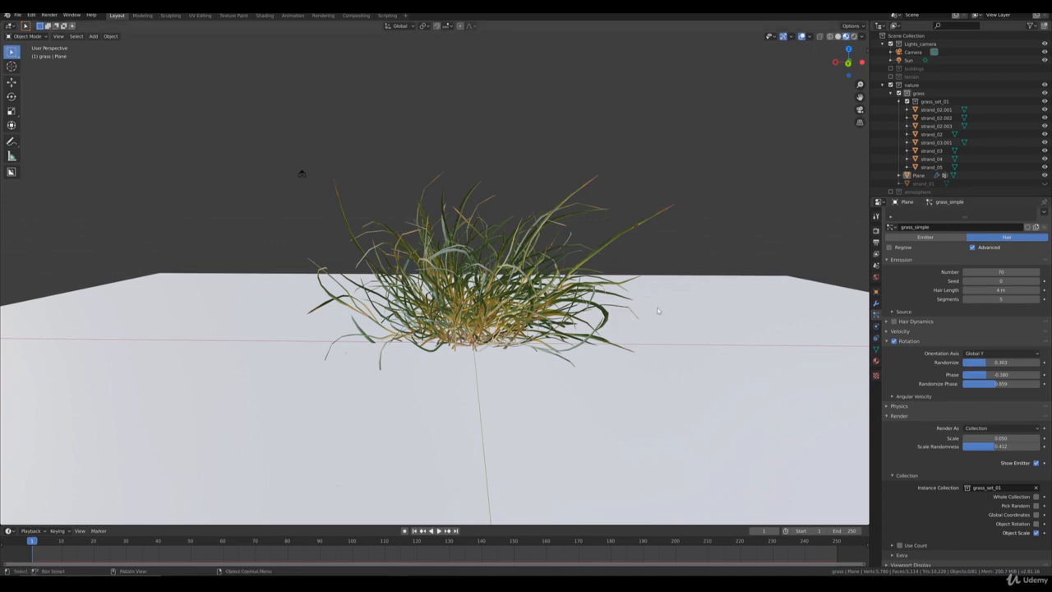
{"action": "middle_click_drag", "start_coordinate": [678, 341], "coordinate": [525, 230]}
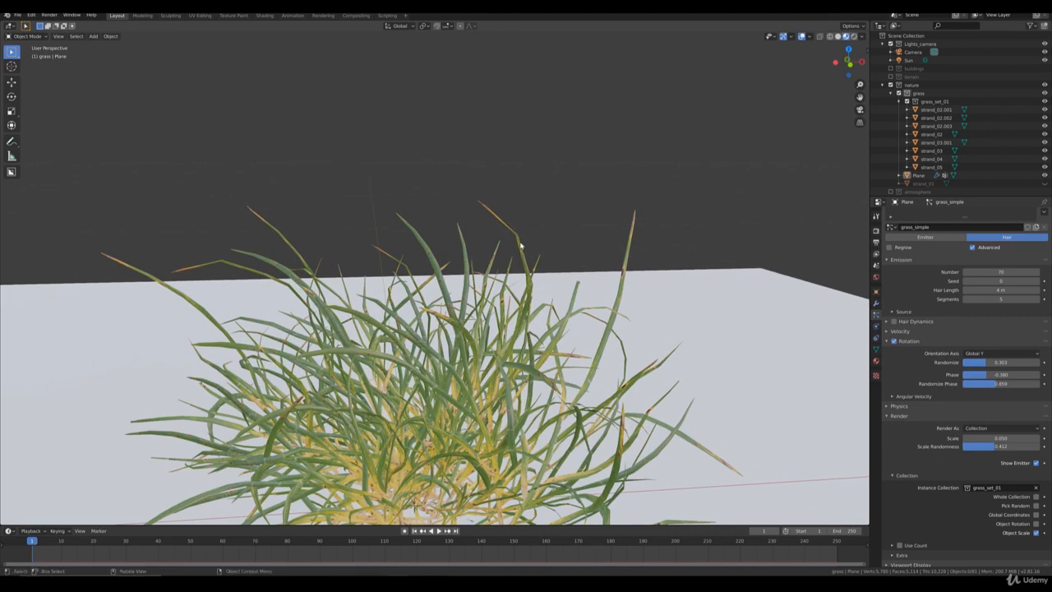
Step: Go to the source strands of grass_set_01, select strand_04, and examine the shapes of the strands up close
{"action": "scroll", "coordinate": [520, 245], "scroll_direction": "down", "scroll_amount": 8}
{"action": "scroll", "coordinate": [735, 272], "scroll_direction": "down", "scroll_amount": 5}
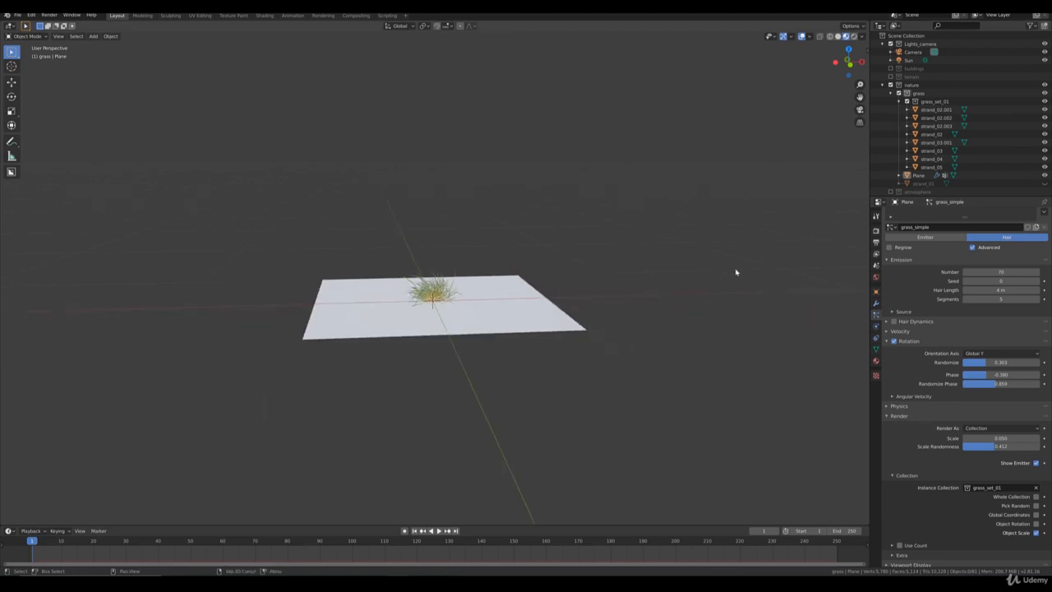
{"action": "middle_click_drag", "start_coordinate": [735, 272], "coordinate": [333, 263], "text": "shift"}
{"action": "scroll", "coordinate": [749, 294], "scroll_direction": "down", "scroll_amount": 11}
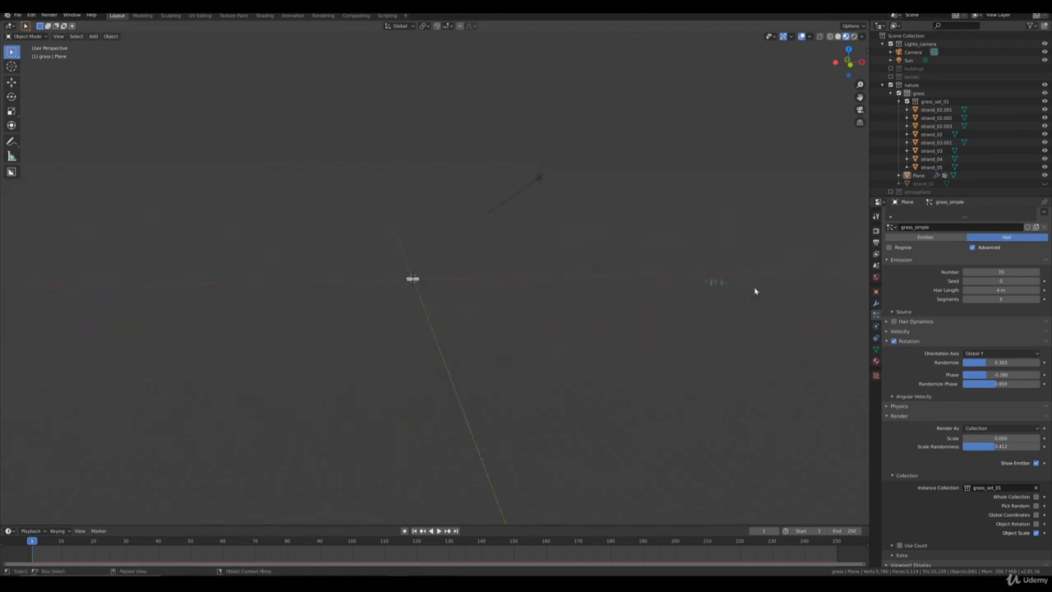
{"action": "middle_click_drag", "start_coordinate": [755, 291], "coordinate": [607, 305], "text": "shift"}
{"action": "scroll", "coordinate": [612, 353], "scroll_direction": "up", "scroll_amount": 5}
{"action": "middle_click_drag", "start_coordinate": [608, 353], "coordinate": [468, 341], "text": "shift"}
{"action": "scroll", "coordinate": [622, 373], "scroll_direction": "up", "scroll_amount": 6}
{"action": "mouse_move", "coordinate": [622, 373]}
{"action": "middle_mouse_down", "text": "shift"}
{"action": "mouse_move", "coordinate": [457, 312]}
{"action": "mouse_move", "coordinate": [343, 296]}
{"action": "middle_mouse_up", "text": "shift"}
{"action": "middle_click_drag", "start_coordinate": [484, 315], "coordinate": [374, 299], "text": "shift"}
{"action": "scroll", "coordinate": [559, 354], "scroll_direction": "up", "scroll_amount": 3}
{"action": "scroll", "coordinate": [634, 283], "scroll_direction": "down", "scroll_amount": 1}
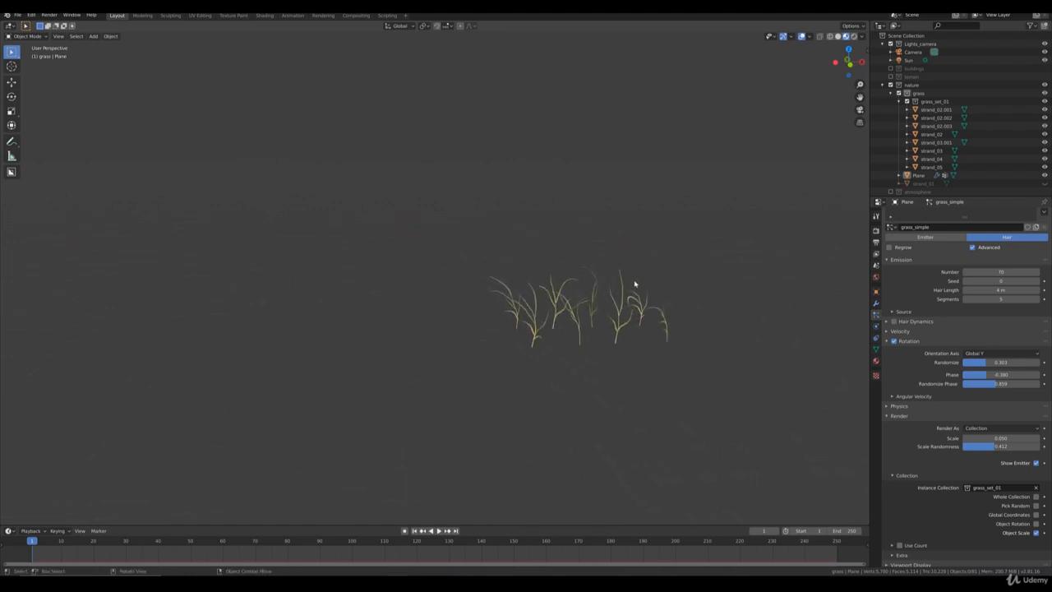
{"action": "left_click", "coordinate": [621, 281]}
{"action": "scroll", "coordinate": [634, 282], "scroll_direction": "up", "scroll_amount": 5}
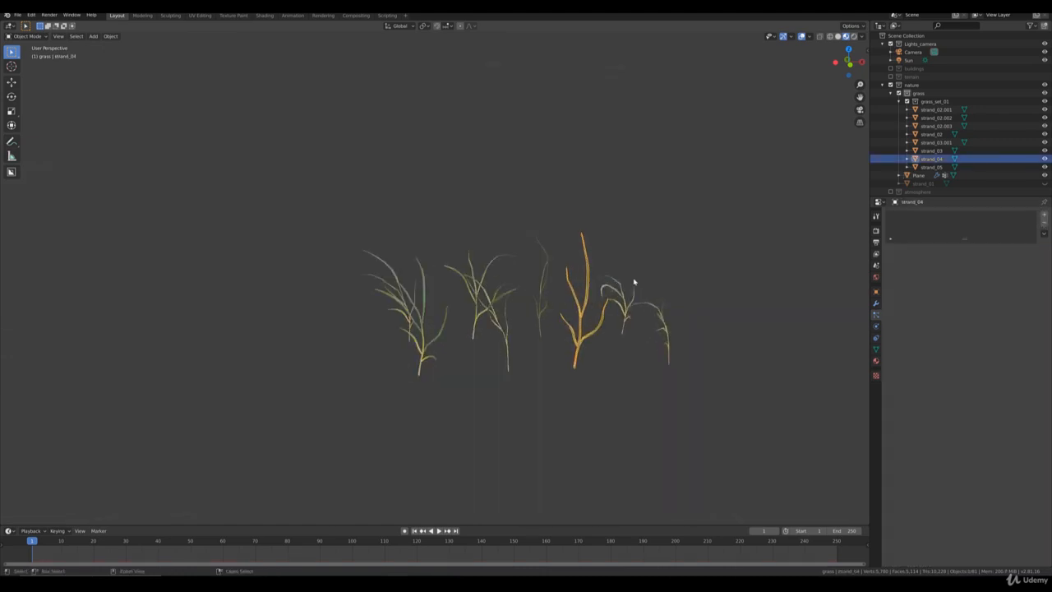
{"action": "scroll", "coordinate": [622, 305], "scroll_direction": "down", "scroll_amount": 4}
{"action": "middle_click_drag", "start_coordinate": [622, 305], "coordinate": [410, 231]}
{"action": "scroll", "coordinate": [419, 247], "scroll_direction": "up", "scroll_amount": 5}
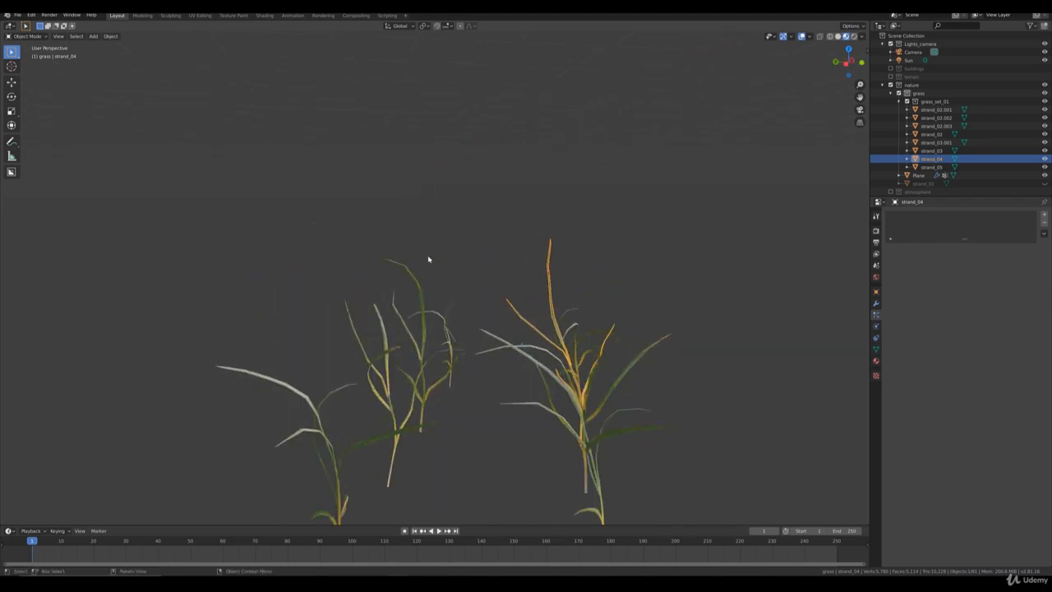
Step: Edit strand_05 in wireframe shading, moving the bend near its longest blade's tip with smooth proportional editing
{"action": "left_click", "coordinate": [389, 269]}
{"action": "key", "text": "Tab"}
{"action": "scroll", "coordinate": [403, 257], "scroll_direction": "down", "scroll_amount": 2}
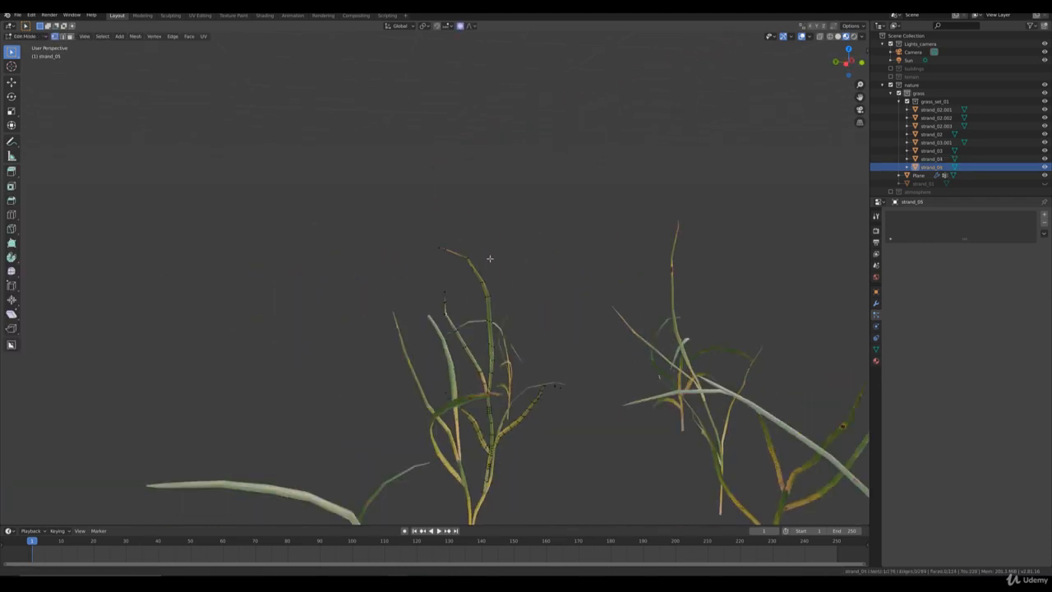
{"action": "scroll", "coordinate": [486, 256], "scroll_direction": "up", "scroll_amount": 4}
{"action": "key", "text": "z"}
{"action": "left_click", "coordinate": [517, 238]}
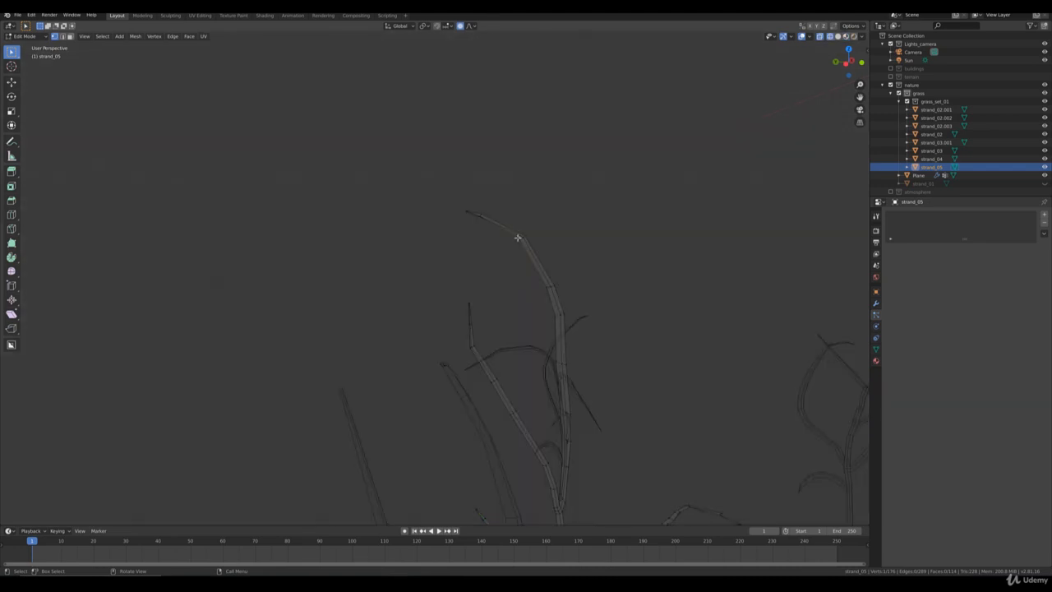
{"action": "left_click", "coordinate": [536, 245]}
{"action": "key", "text": "g"}
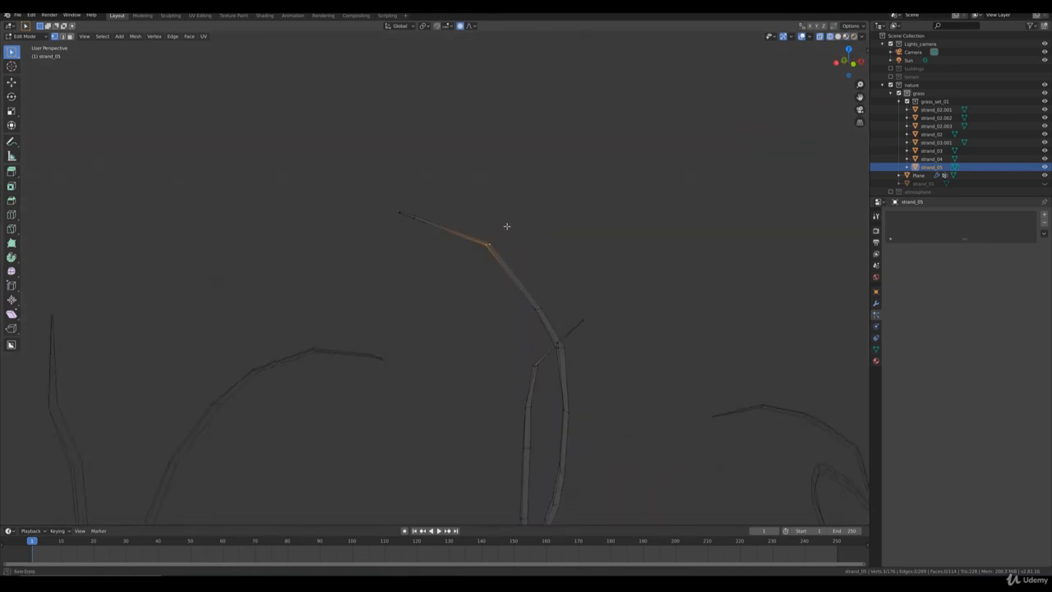
{"action": "scroll", "coordinate": [501, 231], "scroll_direction": "up", "scroll_amount": 20}
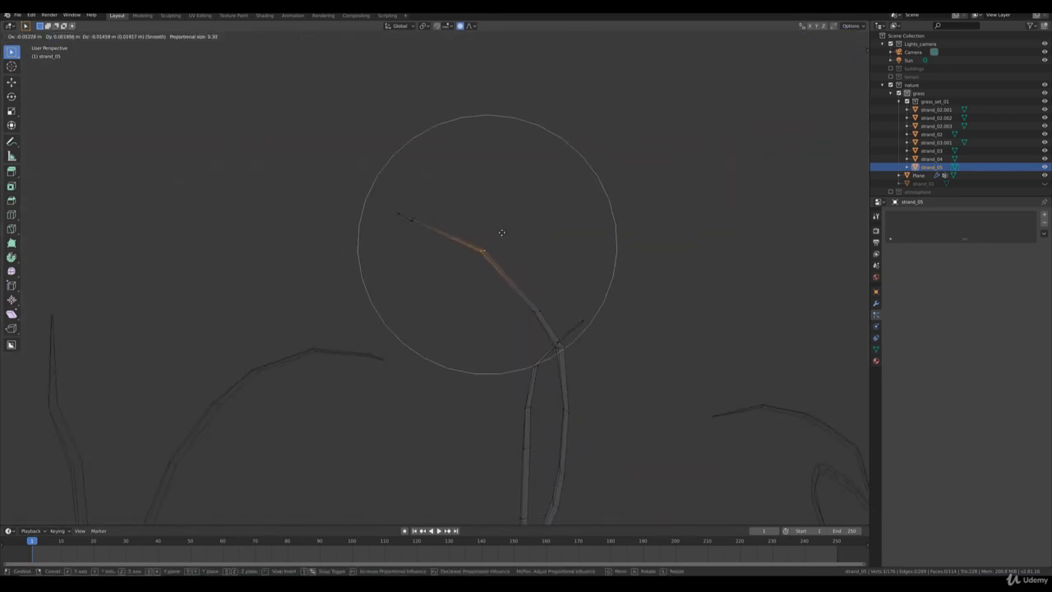
{"action": "left_click", "coordinate": [499, 234]}
{"action": "scroll", "coordinate": [501, 234], "scroll_direction": "down", "scroll_amount": 3}
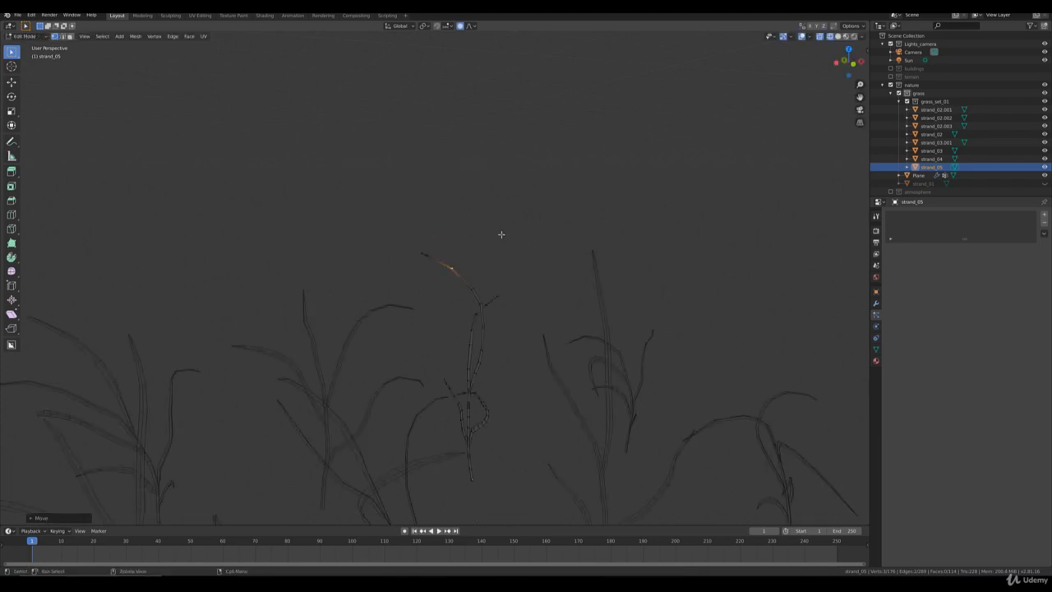
{"action": "middle_click_drag", "start_coordinate": [546, 291], "coordinate": [486, 300]}
{"action": "key", "text": "Tab"}
Step: Add a loop cut near the tip of strand_02.003's long drooping blade and move it with proportional editing to round the curve
{"action": "left_click", "coordinate": [486, 300]}
{"action": "key", "text": "Tab"}
{"action": "scroll", "coordinate": [497, 317], "scroll_direction": "up", "scroll_amount": 3}
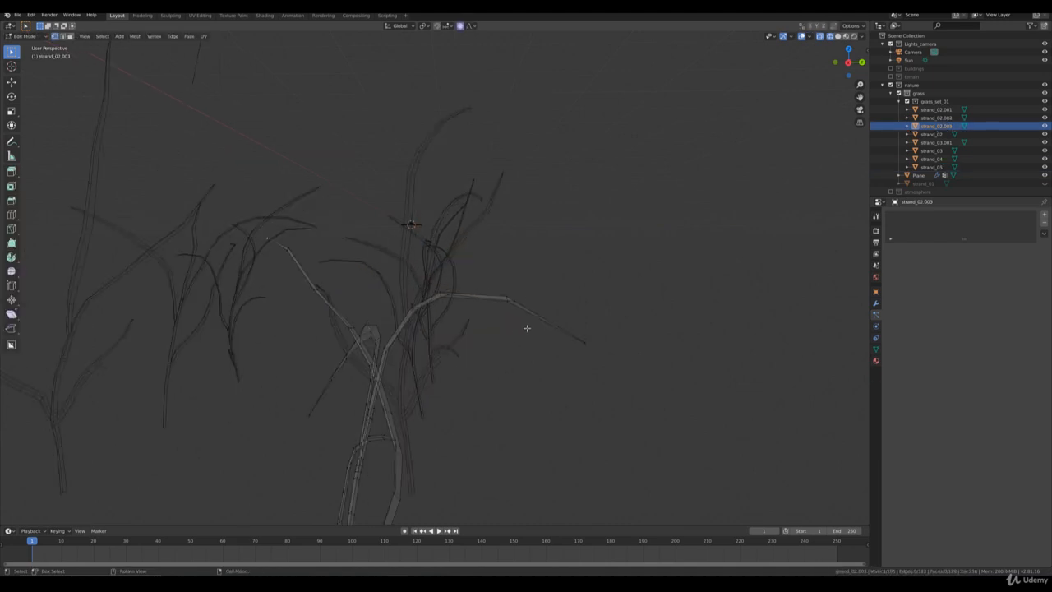
{"action": "middle_click_drag", "start_coordinate": [527, 328], "coordinate": [508, 326]}
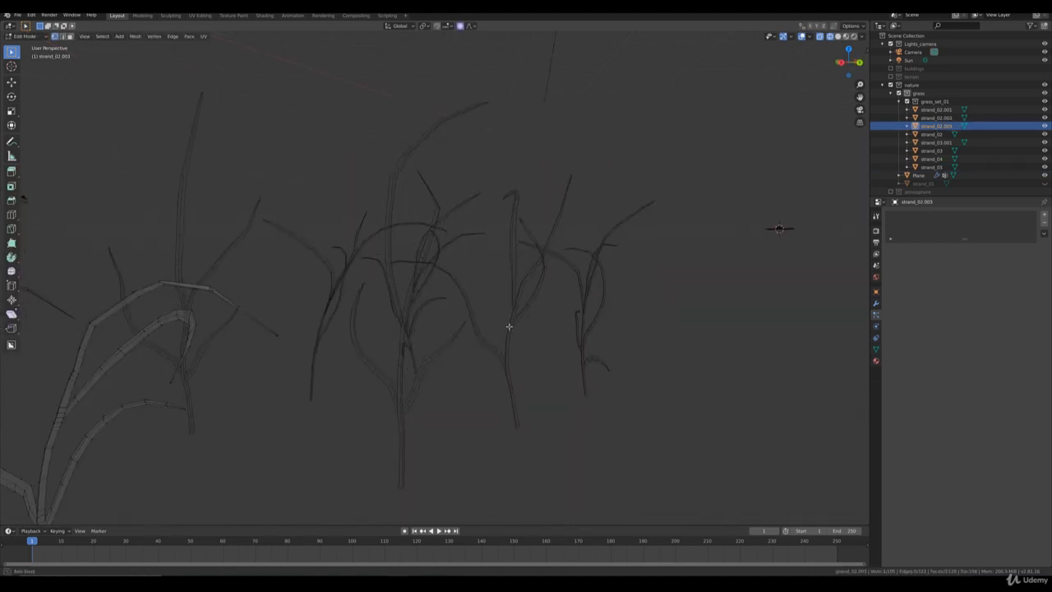
{"action": "left_click", "coordinate": [256, 307]}
{"action": "key", "text": "g"}
{"action": "scroll", "coordinate": [259, 304], "scroll_direction": "down", "scroll_amount": 4}
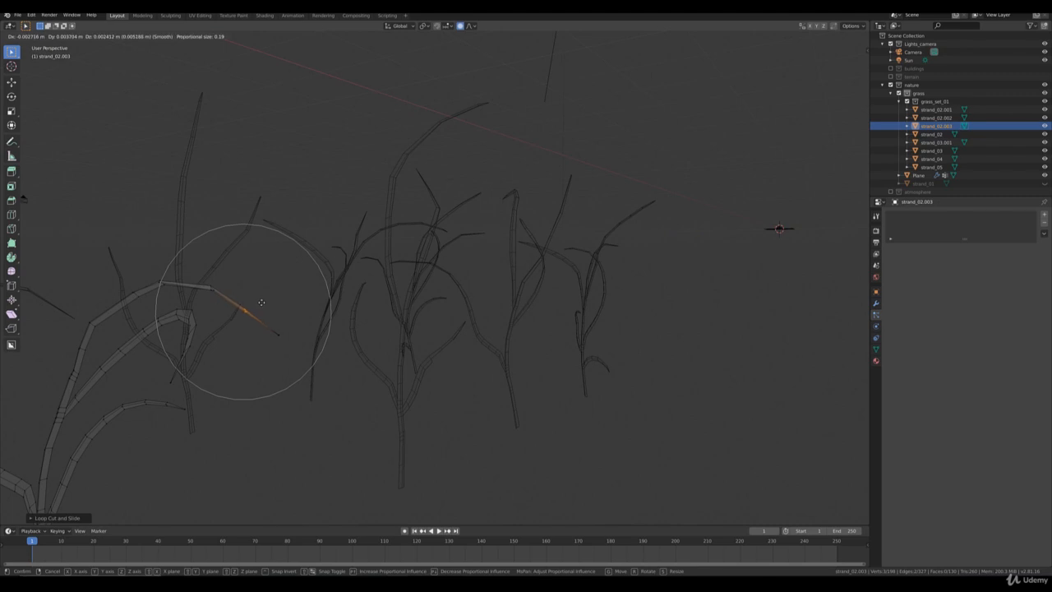
{"action": "scroll", "coordinate": [262, 302], "scroll_direction": "up", "scroll_amount": 5}
{"action": "left_click", "coordinate": [288, 309]}
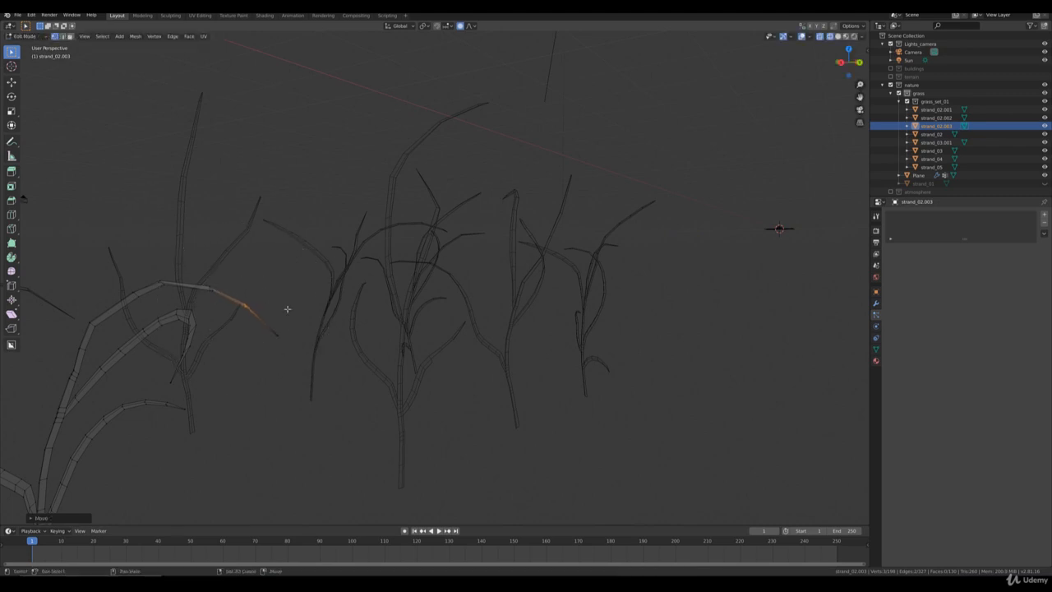
{"action": "middle_click_drag", "start_coordinate": [287, 309], "coordinate": [474, 463]}
{"action": "key", "text": "Tab"}
{"action": "scroll", "coordinate": [455, 304], "scroll_direction": "down", "scroll_amount": 10}
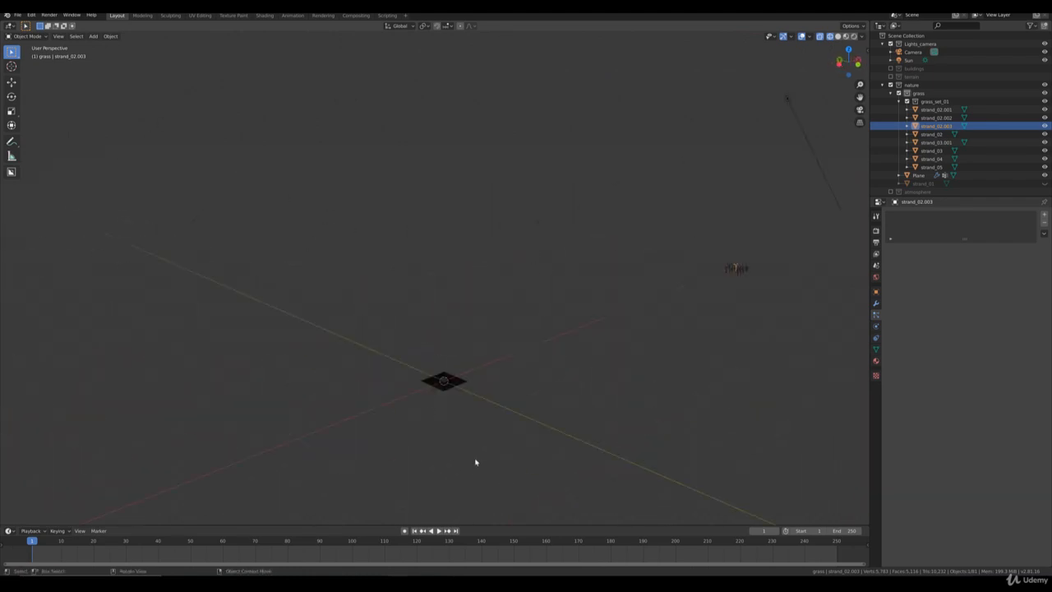
Step: Select the grass plane, frame it, and switch to Material Preview shading to examine the tuft
{"action": "left_click", "coordinate": [459, 380]}
{"action": "key", "text": "KP_Decimal"}
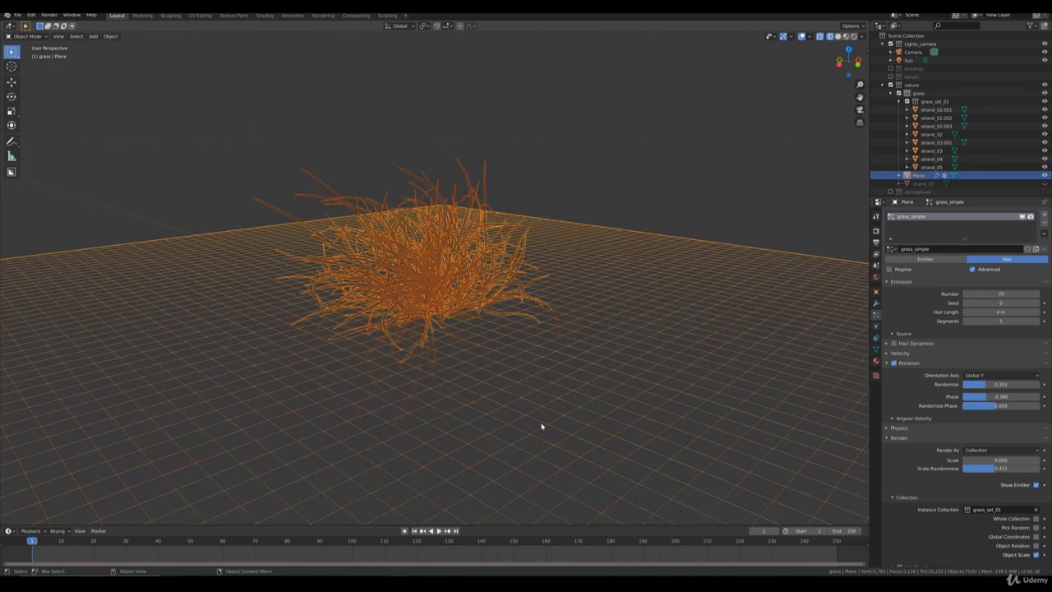
{"action": "key", "text": "z"}
{"action": "left_click", "coordinate": [484, 358]}
{"action": "scroll", "coordinate": [558, 214], "scroll_direction": "up", "scroll_amount": 4}
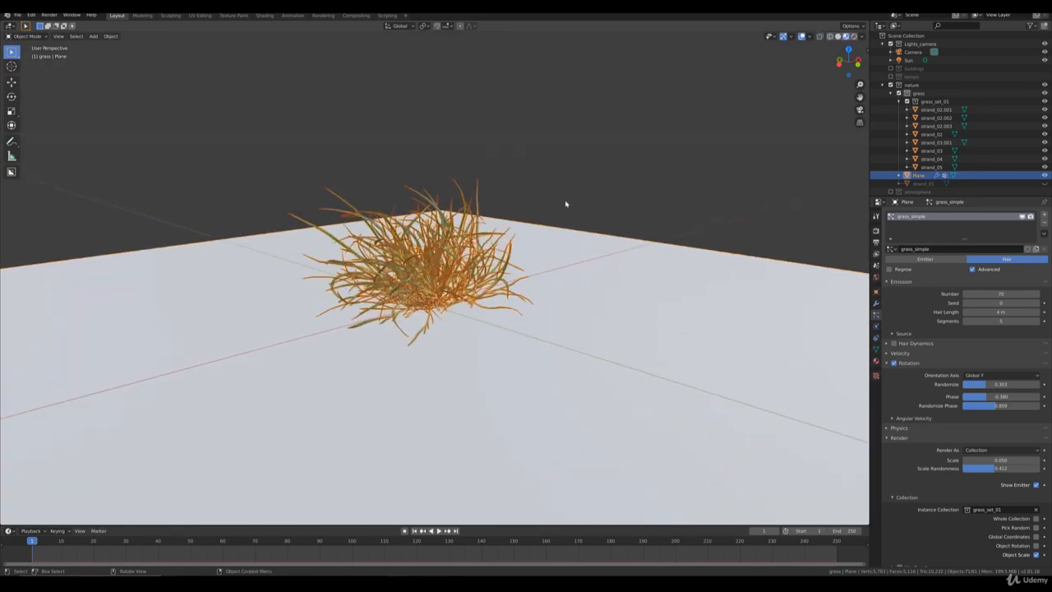
{"action": "left_click", "coordinate": [566, 202]}
{"action": "mouse_move", "coordinate": [555, 205]}
{"action": "middle_mouse_down"}
{"action": "mouse_move", "coordinate": [537, 211]}
{"action": "mouse_move", "coordinate": [564, 214]}
{"action": "mouse_move", "coordinate": [505, 207]}
{"action": "mouse_move", "coordinate": [520, 217]}
{"action": "middle_mouse_up"}
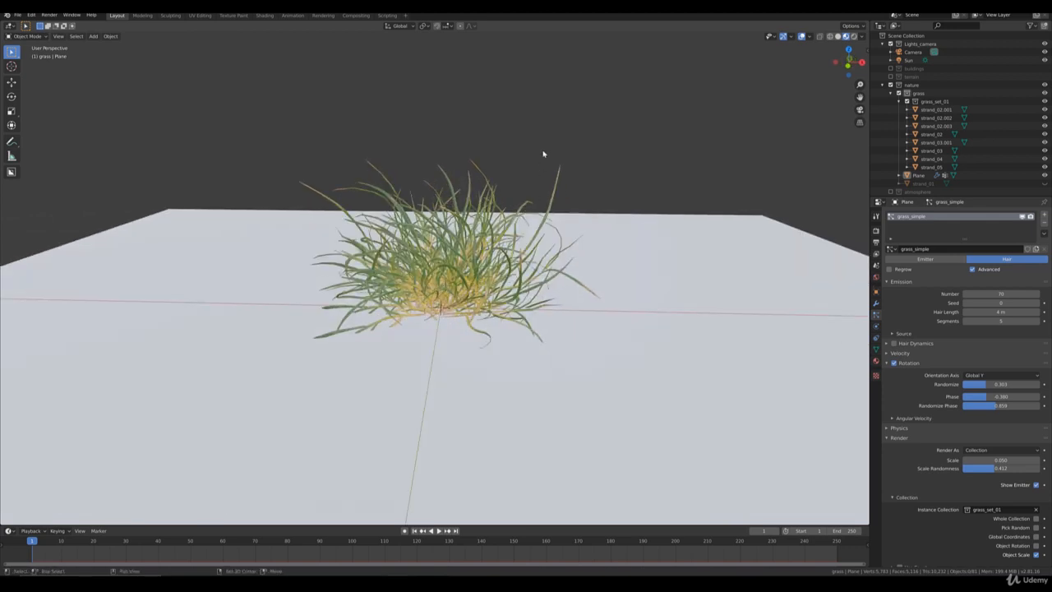
{"action": "middle_click_drag", "start_coordinate": [543, 154], "coordinate": [546, 168]}
Step: Set the strength of the world's HDR sky background to 1 and check how the tuft is lit
{"action": "left_click", "coordinate": [875, 280]}
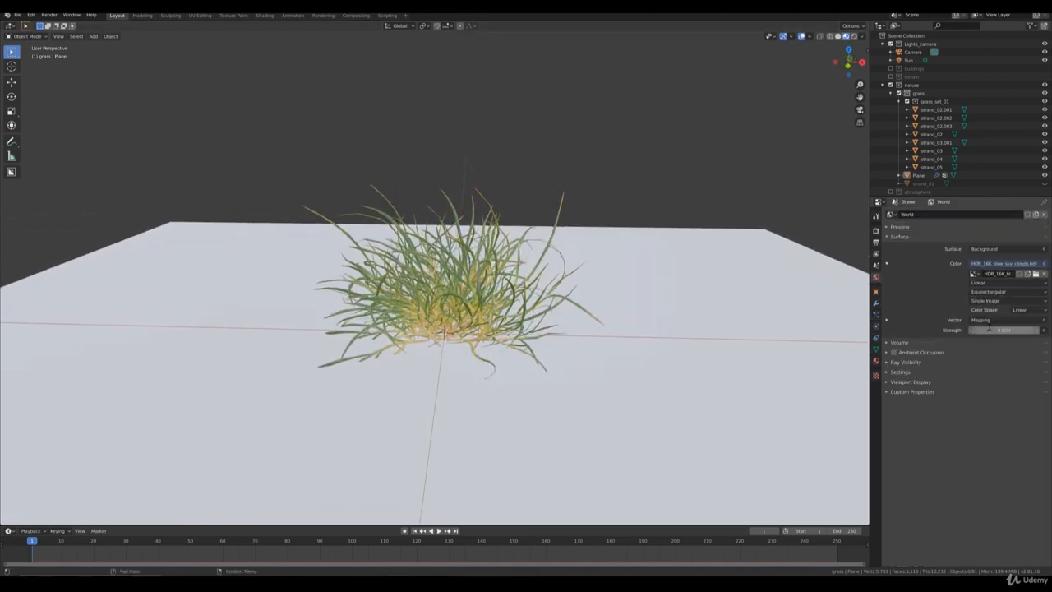
{"action": "left_click", "coordinate": [1007, 330]}
{"action": "type", "text": "1"}
{"action": "key", "text": "Return"}
{"action": "middle_click_drag", "start_coordinate": [474, 324], "coordinate": [282, 173]}
{"action": "scroll", "coordinate": [514, 306], "scroll_direction": "up", "scroll_amount": 3}
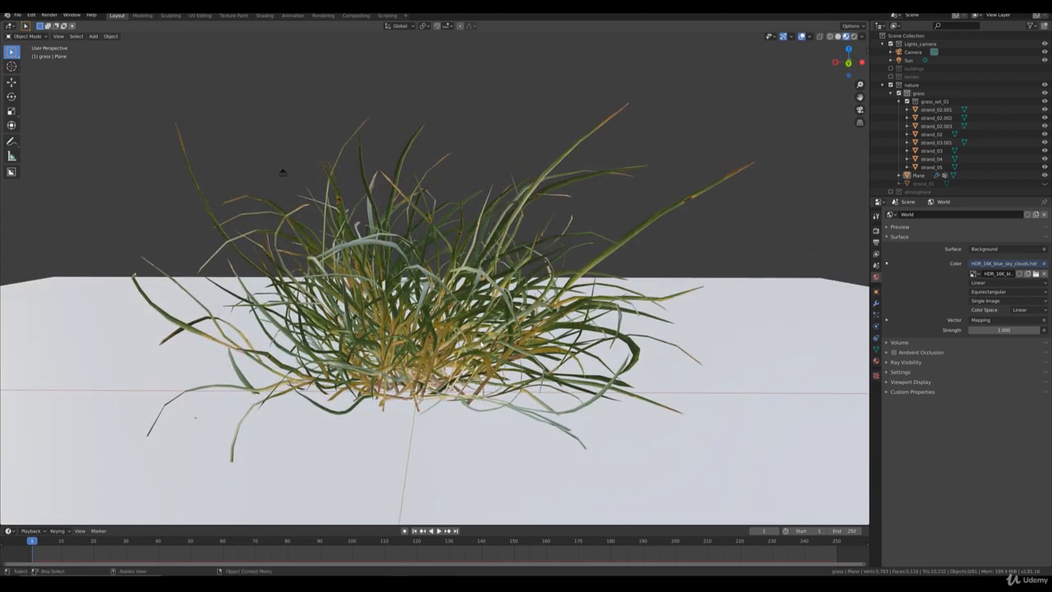
{"action": "scroll", "coordinate": [525, 342], "scroll_direction": "down", "scroll_amount": 2}
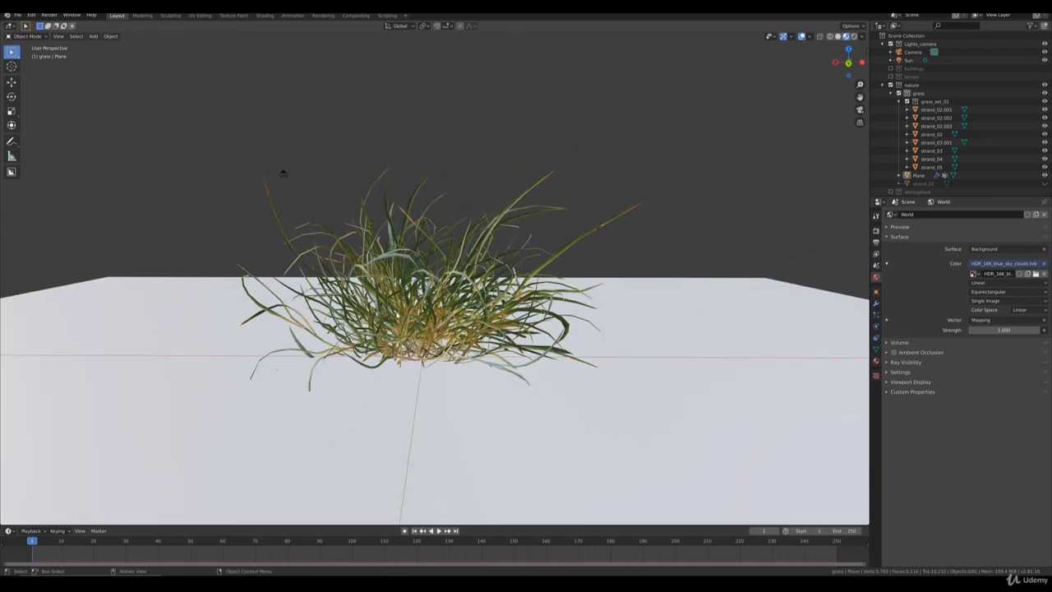
{"action": "middle_click_drag", "start_coordinate": [359, 309], "coordinate": [541, 325]}
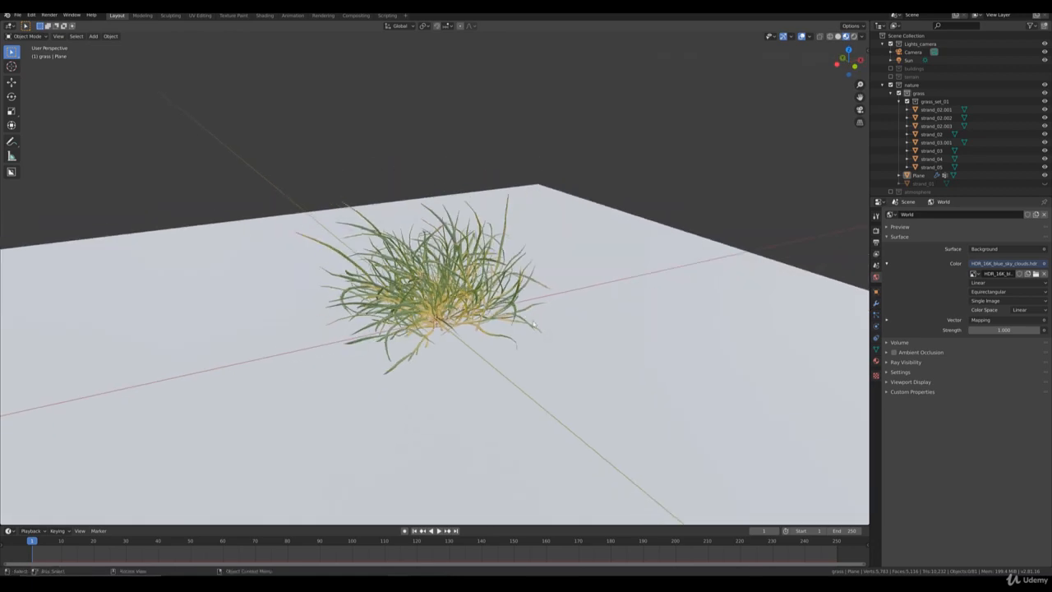
Step: Duplicate the grass plane in top view and move the copy along negative X, leaving a small gap beside the original
{"action": "scroll", "coordinate": [550, 343], "scroll_direction": "down", "scroll_amount": 3}
{"action": "left_click", "coordinate": [475, 309]}
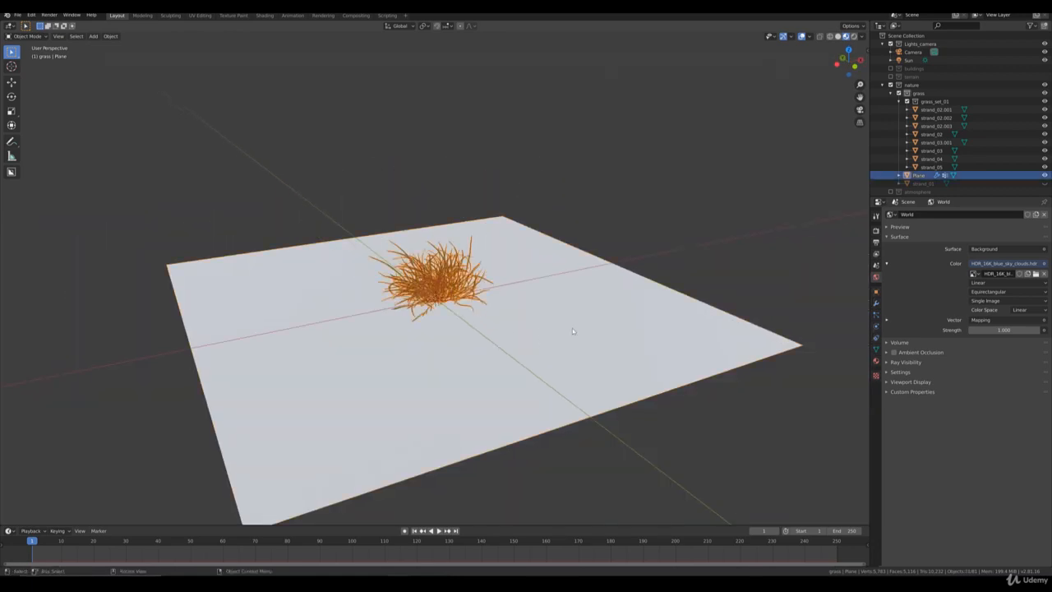
{"action": "key", "text": "KP_7"}
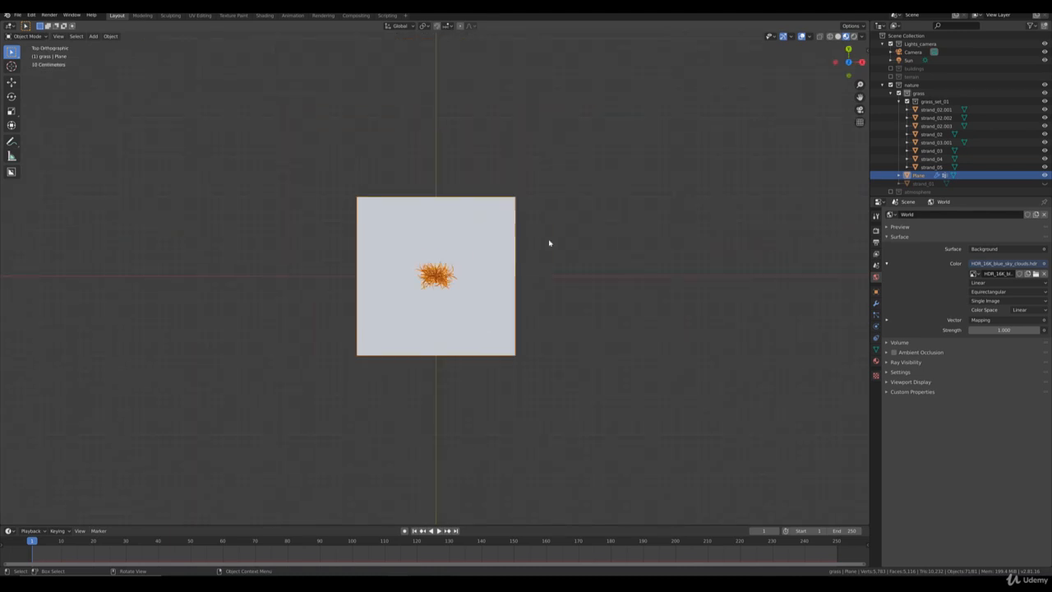
{"action": "key", "text": "shift+d"}
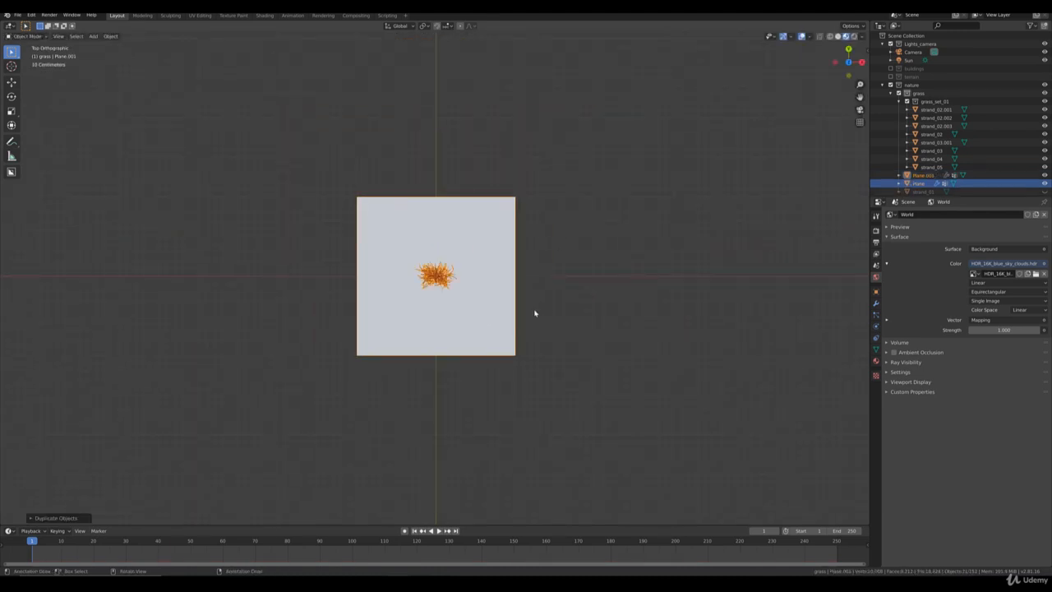
{"action": "right_click", "coordinate": [434, 322]}
{"action": "key", "text": "g"}
{"action": "key", "text": "x"}
{"action": "left_click", "coordinate": [270, 330]}
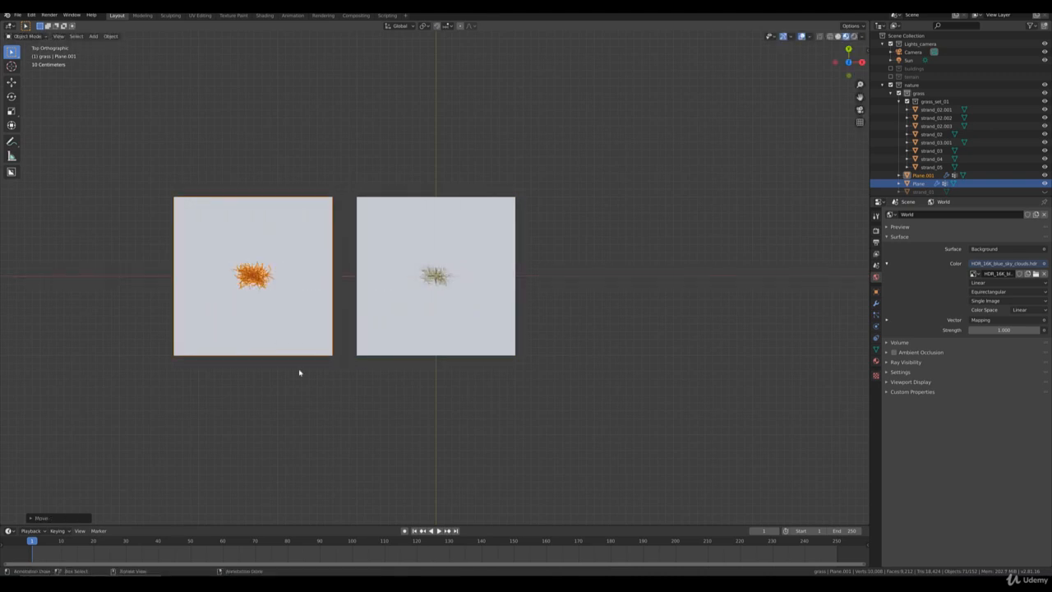
Step: Make the duplicated plane's grass_simple particle settings single-user so they are independent of the original
{"action": "middle_click_drag", "start_coordinate": [299, 372], "coordinate": [426, 347], "text": "shift"}
{"action": "scroll", "coordinate": [506, 358], "scroll_direction": "up", "scroll_amount": 3}
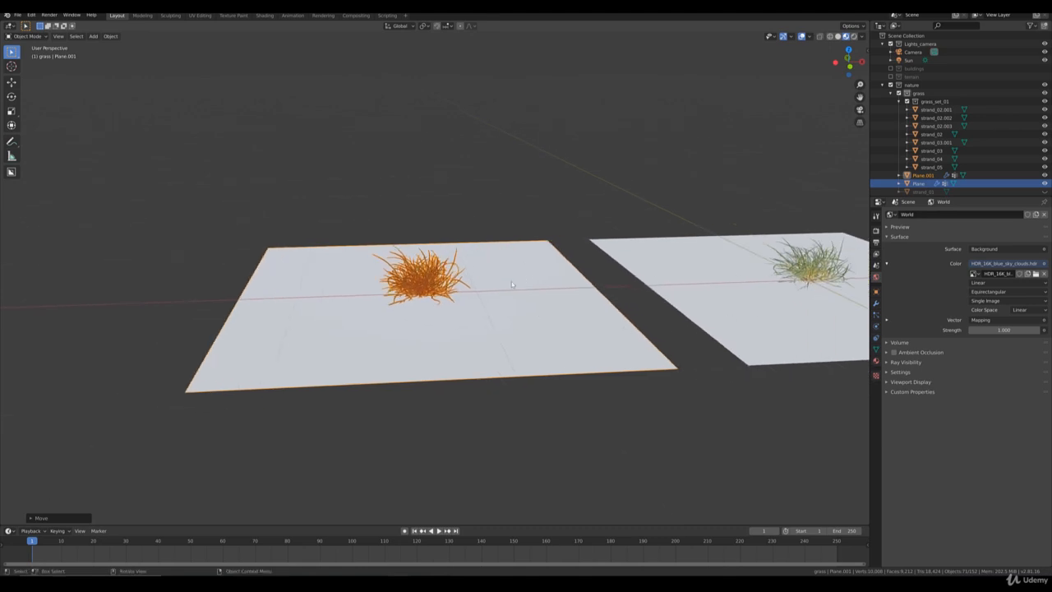
{"action": "scroll", "coordinate": [435, 312], "scroll_direction": "up", "scroll_amount": 7}
{"action": "scroll", "coordinate": [442, 309], "scroll_direction": "down", "scroll_amount": 1}
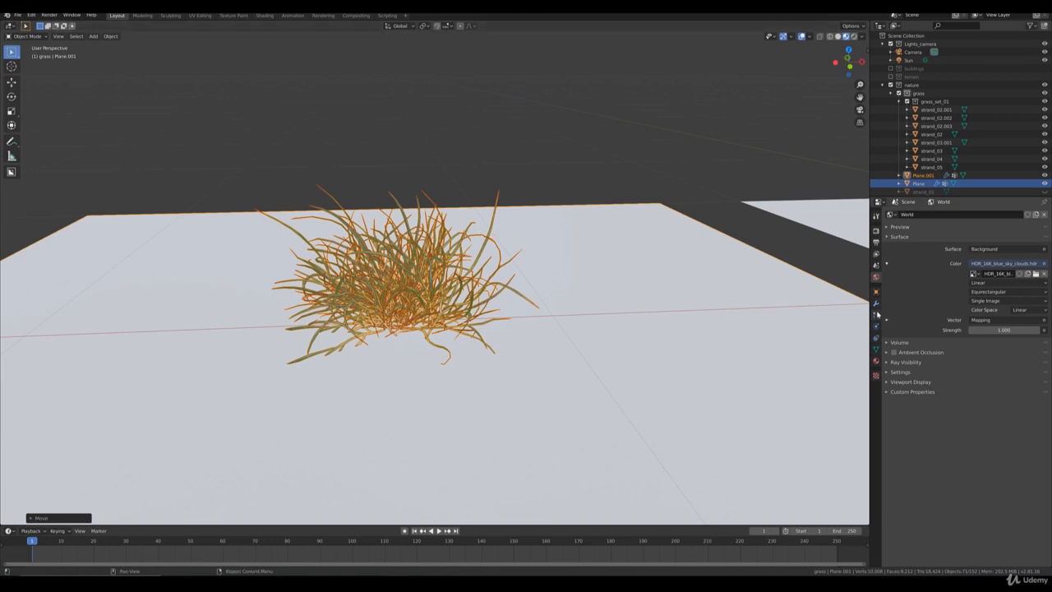
{"action": "left_click", "coordinate": [875, 315]}
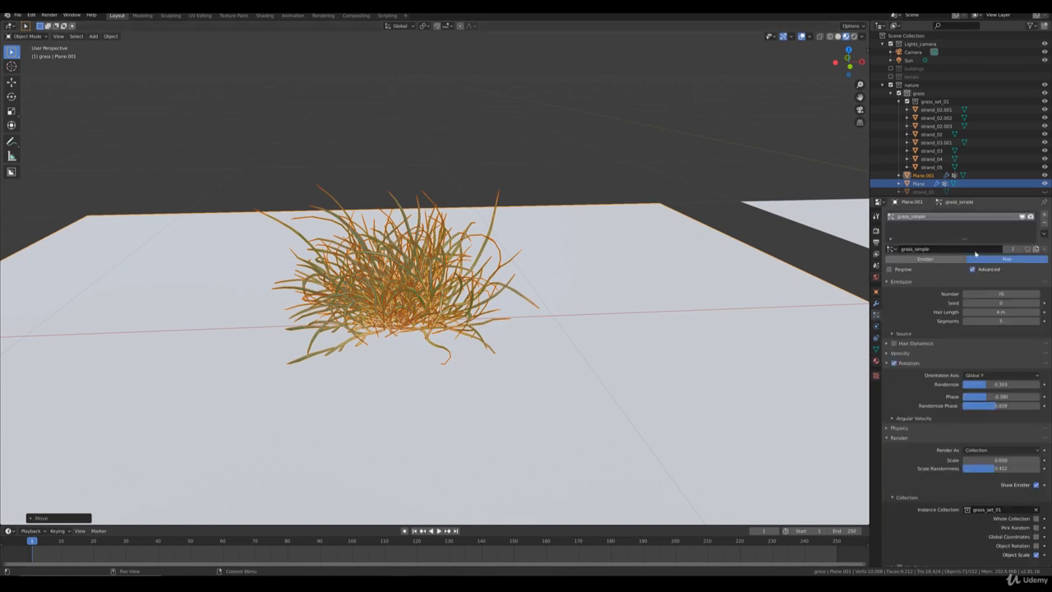
{"action": "left_click", "coordinate": [1010, 250]}
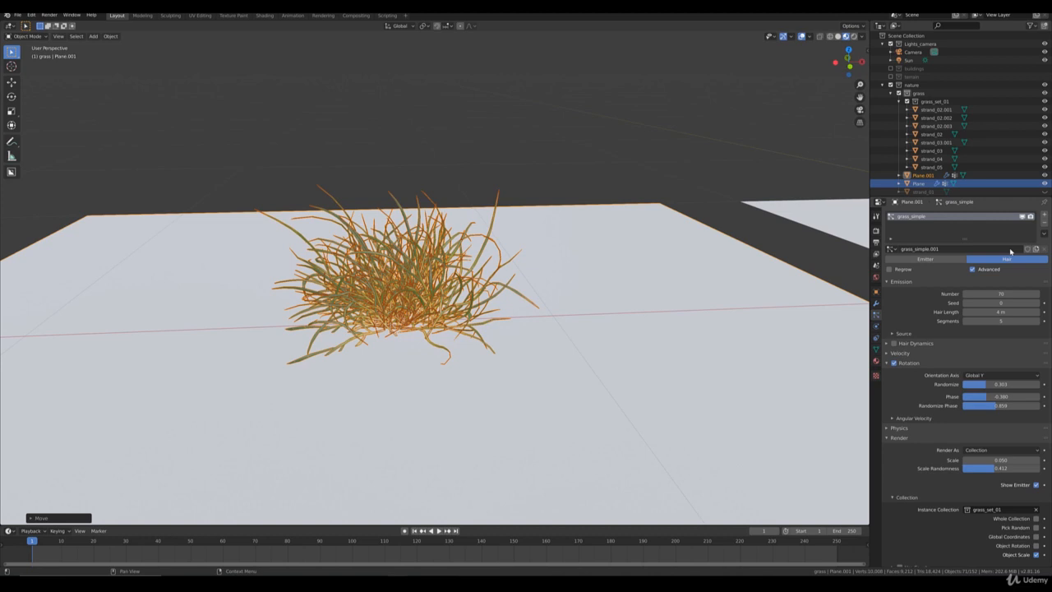
Step: Set the duplicated plane's hair number to 75 and its emission seed to 1
{"action": "scroll", "coordinate": [753, 284], "scroll_direction": "down", "scroll_amount": 5}
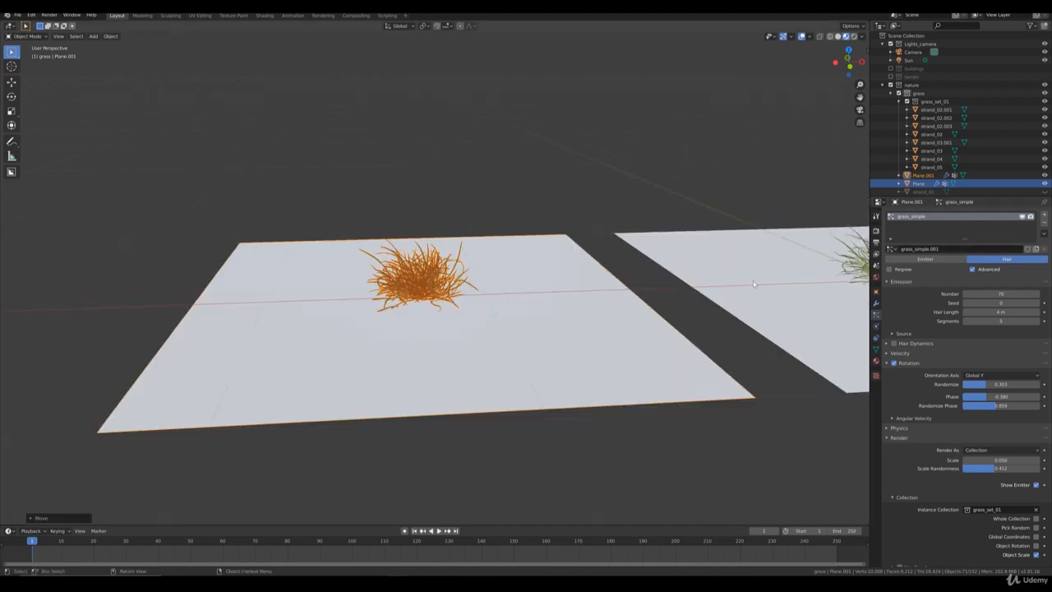
{"action": "scroll", "coordinate": [835, 278], "scroll_direction": "down", "scroll_amount": 3}
{"action": "scroll", "coordinate": [464, 336], "scroll_direction": "up", "scroll_amount": 6}
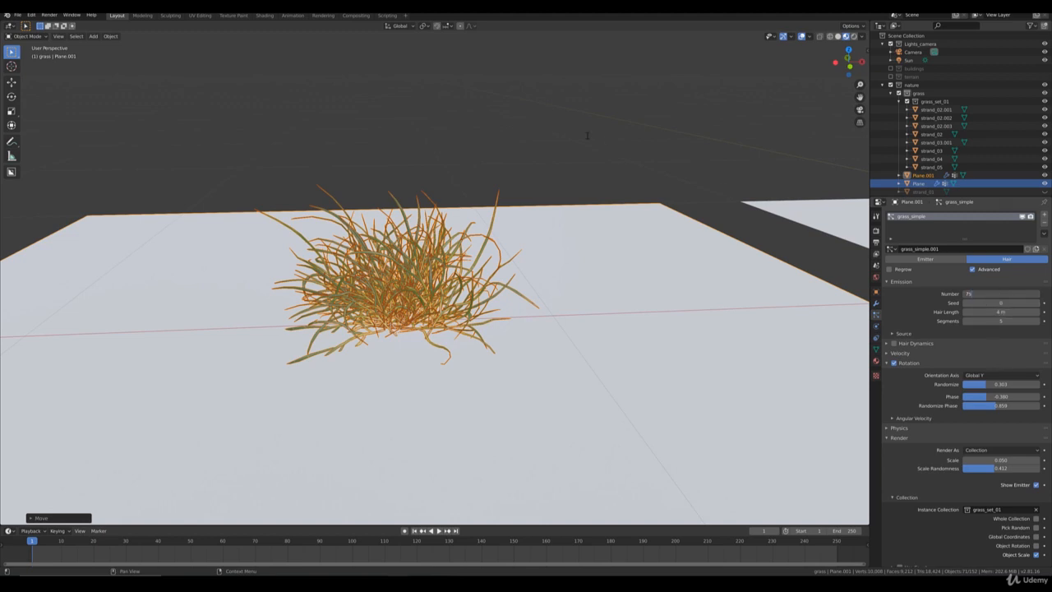
{"action": "key", "text": "Return"}
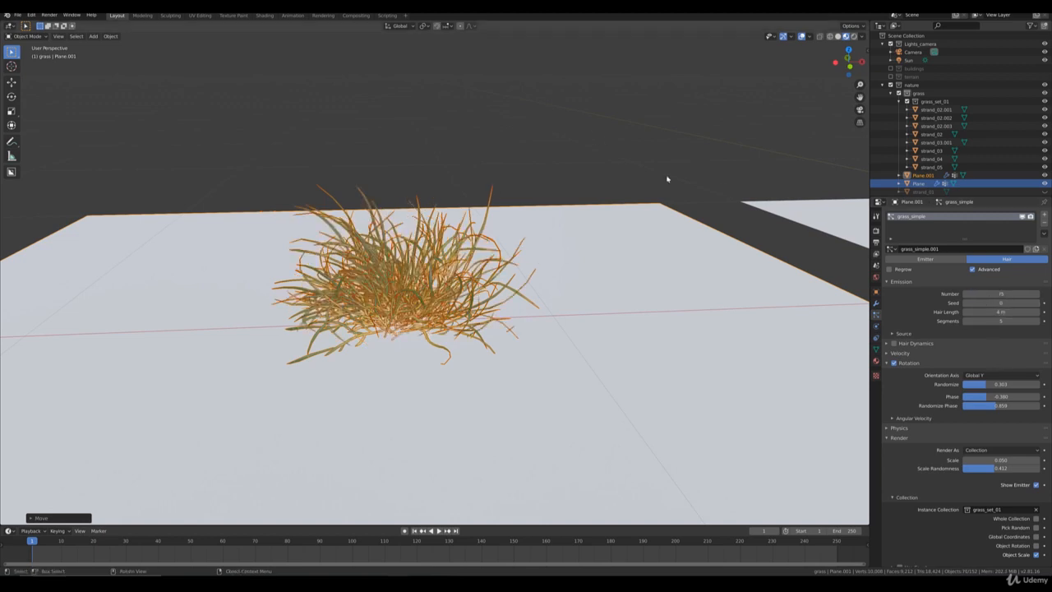
{"action": "left_click", "coordinate": [1037, 304]}
{"action": "middle_click_drag", "start_coordinate": [519, 273], "coordinate": [524, 296]}
{"action": "scroll", "coordinate": [523, 304], "scroll_direction": "up", "scroll_amount": 1}
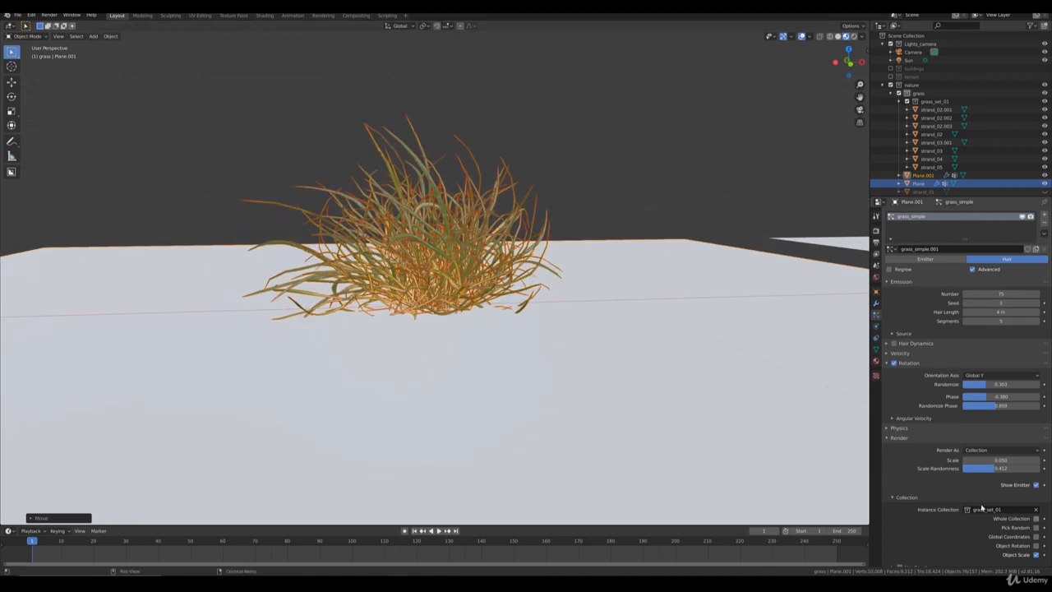
Step: Set the duplicated tuft's rotation to Randomize 0.187, Phase -0.303 and Randomize Phase 0.655
{"action": "scroll", "coordinate": [982, 505], "scroll_direction": "down", "scroll_amount": 5}
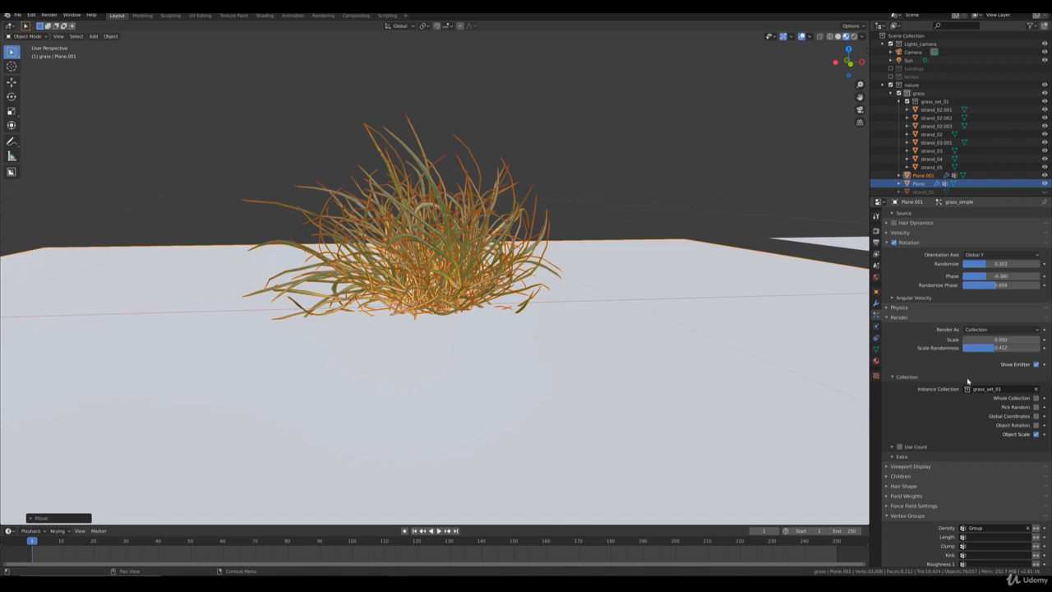
{"action": "mouse_move", "coordinate": [999, 262]}
{"action": "left_mouse_down"}
{"action": "mouse_move", "coordinate": [979, 264]}
{"action": "mouse_move", "coordinate": [982, 285]}
{"action": "mouse_move", "coordinate": [996, 275]}
{"action": "left_mouse_up"}
{"action": "middle_click_drag", "start_coordinate": [493, 214], "coordinate": [549, 209]}
{"action": "left_click", "coordinate": [594, 136]}
{"action": "middle_click_drag", "start_coordinate": [595, 136], "coordinate": [590, 176]}
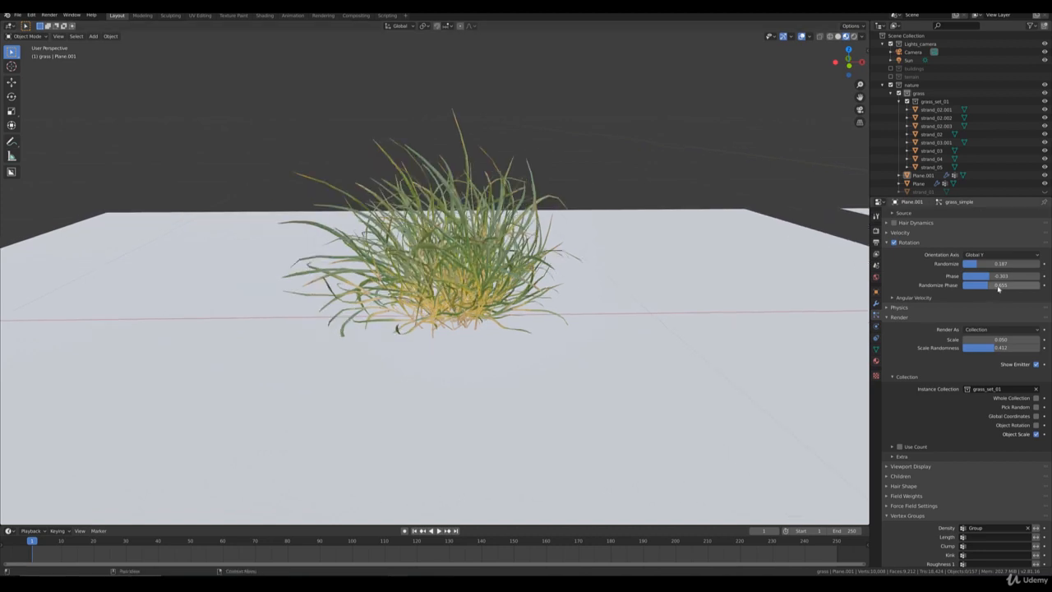
{"action": "middle_click_drag", "start_coordinate": [690, 261], "coordinate": [600, 264]}
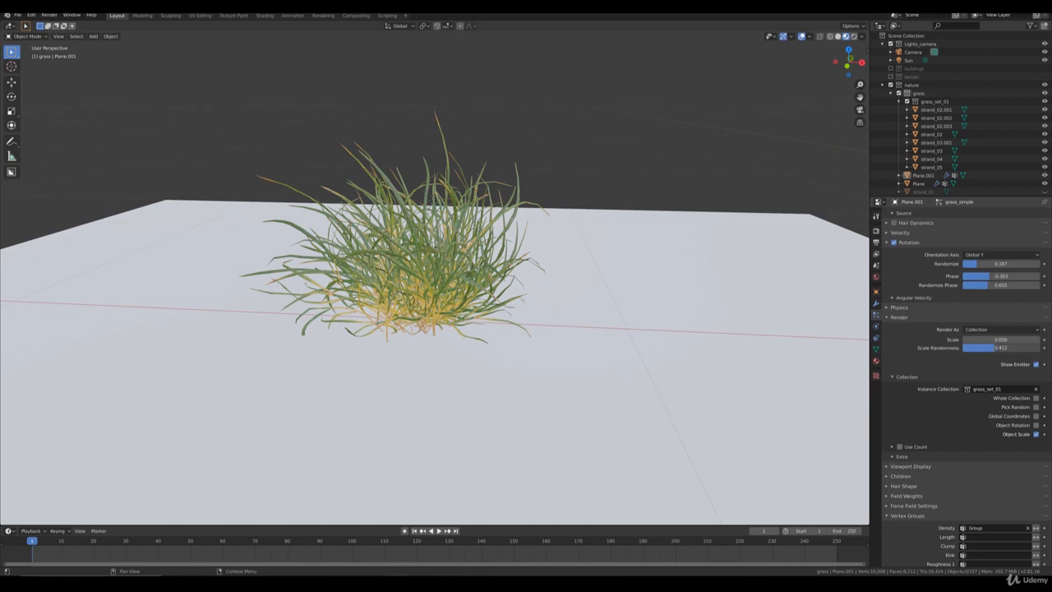
Step: Set the duplicated tuft's scale randomness to 0.349 and compare it with the original tuft
{"action": "left_click_drag", "start_coordinate": [1000, 347], "coordinate": [989, 348]}
{"action": "middle_click_drag", "start_coordinate": [644, 304], "coordinate": [550, 263]}
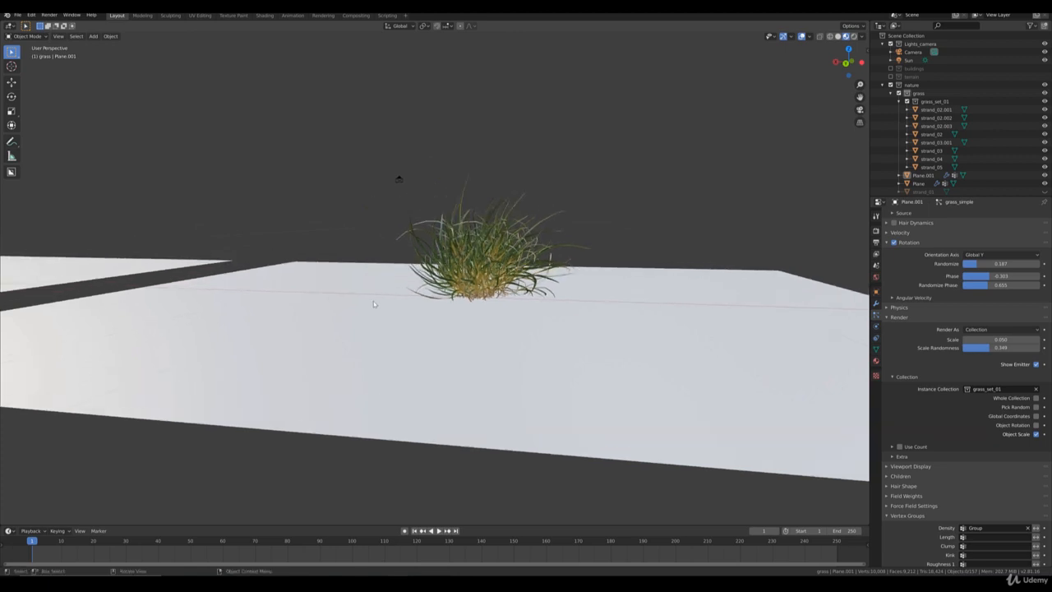
{"action": "scroll", "coordinate": [576, 285], "scroll_direction": "down", "scroll_amount": 5}
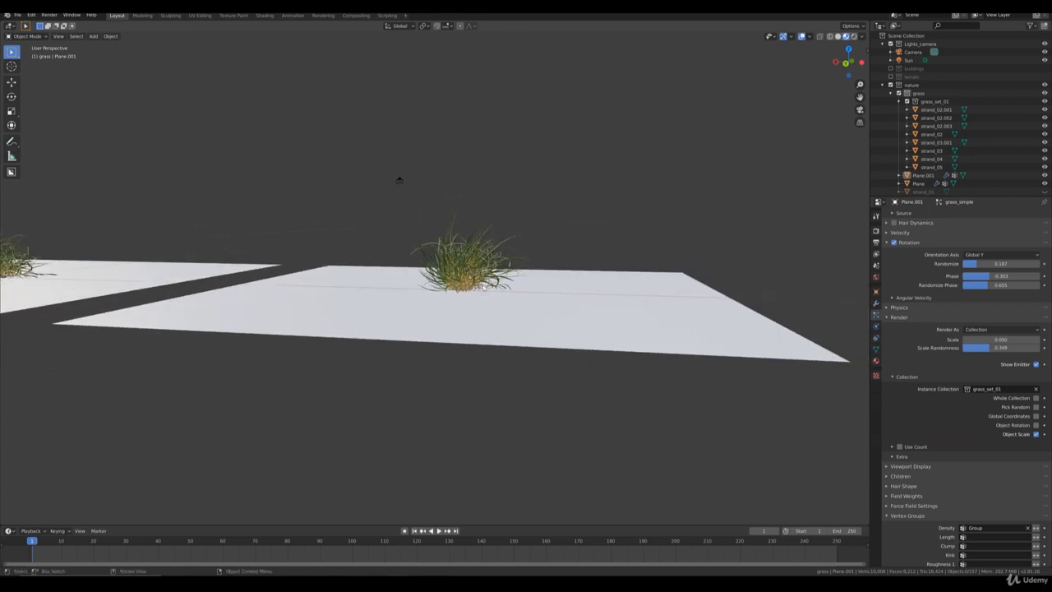
{"action": "middle_click_drag", "start_coordinate": [576, 285], "coordinate": [493, 312]}
{"action": "scroll", "coordinate": [753, 312], "scroll_direction": "up", "scroll_amount": 4}
{"action": "scroll", "coordinate": [554, 276], "scroll_direction": "down", "scroll_amount": 4}
{"action": "scroll", "coordinate": [554, 276], "scroll_direction": "up", "scroll_amount": 4}
Step: Duplicate the original grass plane again and move the new copy along negative X, beyond the first copy
{"action": "scroll", "coordinate": [474, 305], "scroll_direction": "down", "scroll_amount": 6}
{"action": "left_click", "coordinate": [475, 305]}
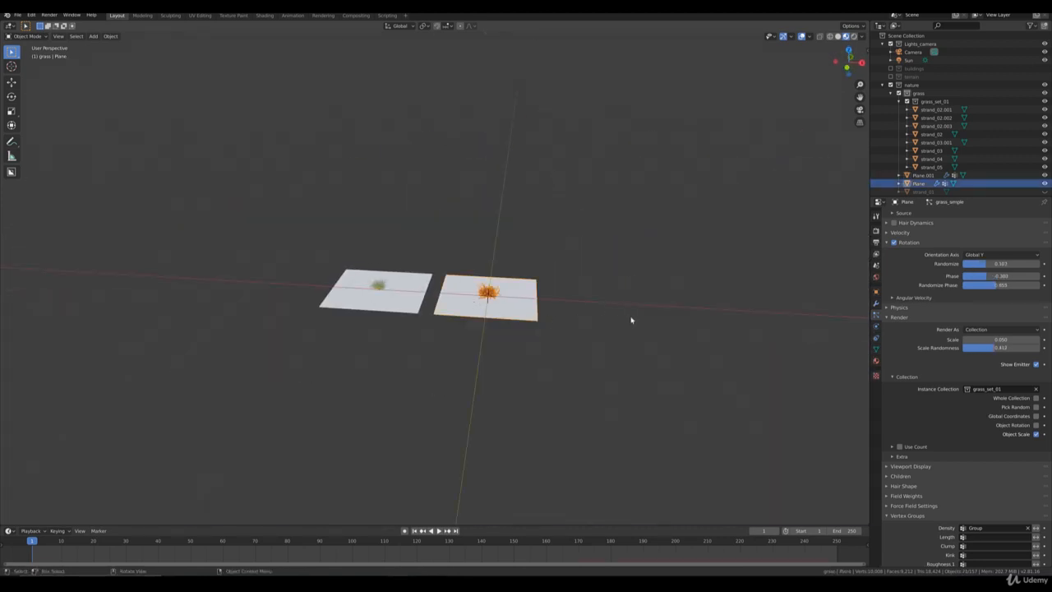
{"action": "key", "text": "shift+d"}
{"action": "key", "text": "Escape"}
{"action": "key", "text": "g"}
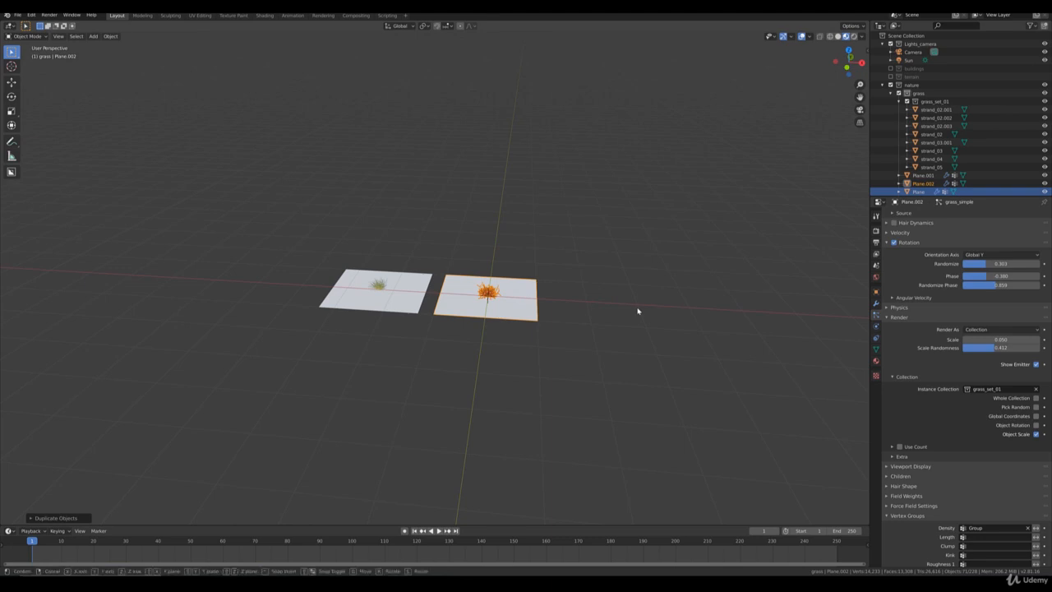
{"action": "key", "text": "x"}
{"action": "left_click", "coordinate": [423, 314]}
Step: Give the second copy its own independent particle settings and set its hair number to 65
{"action": "middle_click_drag", "start_coordinate": [339, 333], "coordinate": [540, 348], "text": "shift"}
{"action": "scroll", "coordinate": [540, 348], "scroll_direction": "up", "scroll_amount": 8}
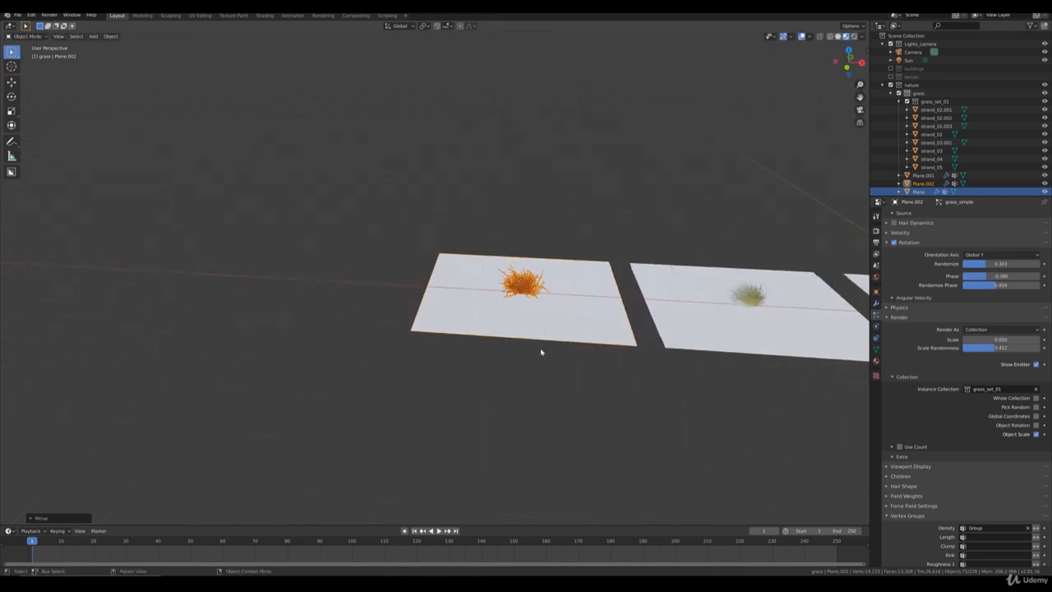
{"action": "scroll", "coordinate": [530, 370], "scroll_direction": "up", "scroll_amount": 3}
{"action": "middle_click_drag", "start_coordinate": [719, 333], "coordinate": [484, 324], "text": "shift"}
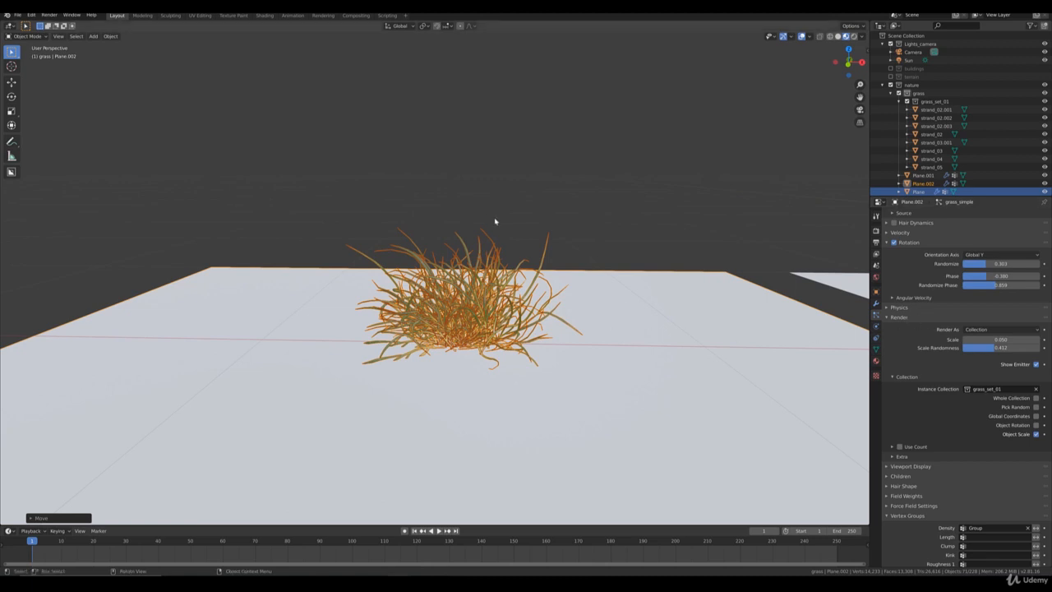
{"action": "scroll", "coordinate": [979, 284], "scroll_direction": "up", "scroll_amount": 5}
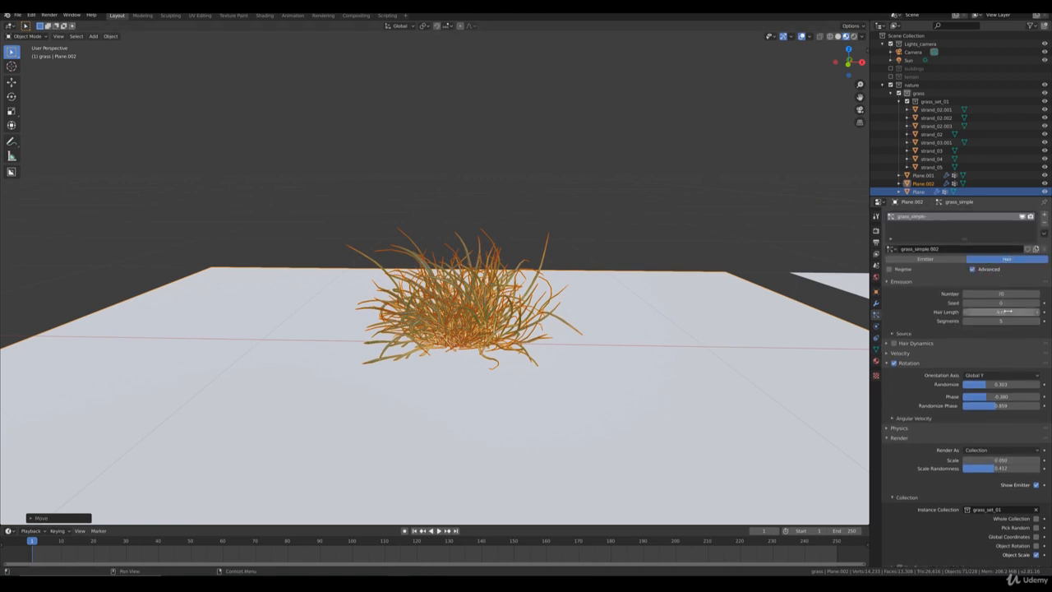
{"action": "left_click", "coordinate": [1005, 294]}
{"action": "type", "text": "70"}
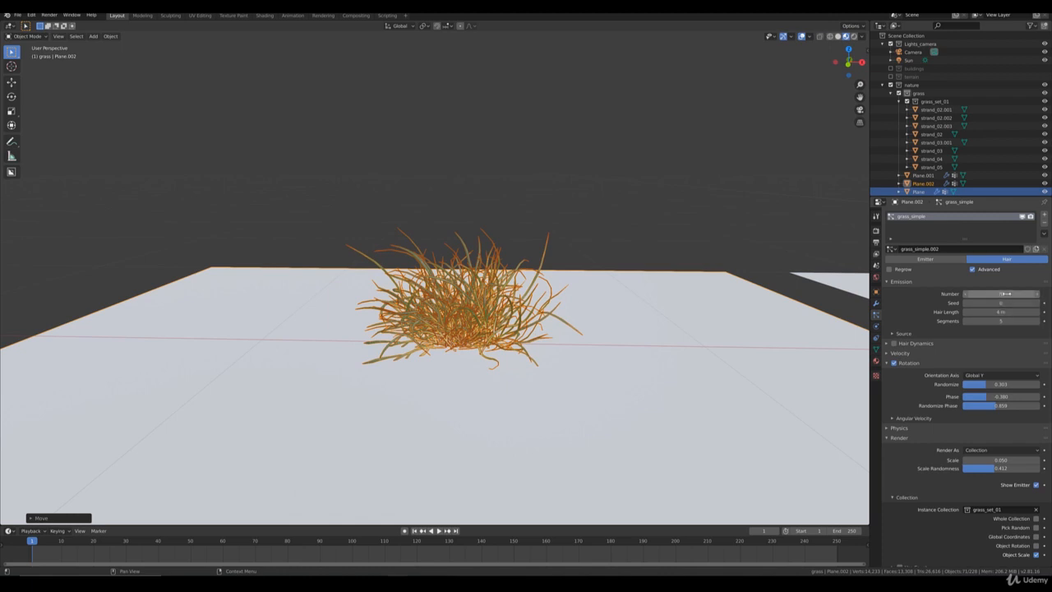
{"action": "key", "text": "Return"}
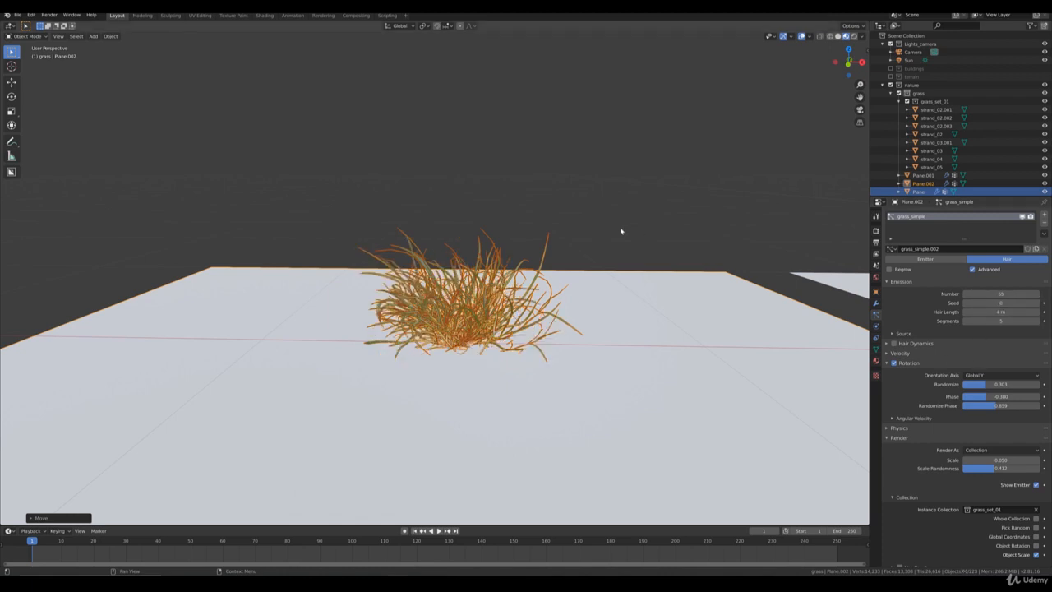
Step: Set the second copy's rotation to Randomize 0.236, Phase -0.225 and Randomize Phase 0.423, and its scale randomness to 0.303
{"action": "mouse_move", "coordinate": [1001, 384]}
{"action": "left_mouse_down"}
{"action": "mouse_move", "coordinate": [986, 383]}
{"action": "mouse_move", "coordinate": [985, 406]}
{"action": "mouse_move", "coordinate": [1019, 396]}
{"action": "mouse_move", "coordinate": [978, 406]}
{"action": "mouse_move", "coordinate": [979, 386]}
{"action": "mouse_move", "coordinate": [990, 386]}
{"action": "left_mouse_up"}
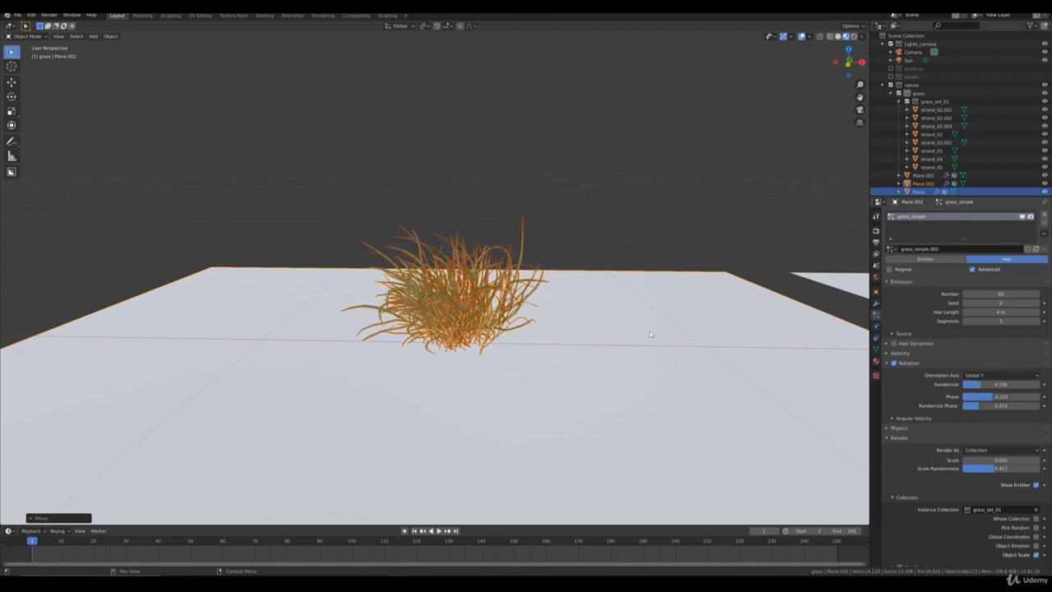
{"action": "middle_click_drag", "start_coordinate": [624, 272], "coordinate": [460, 258]}
{"action": "left_click", "coordinate": [629, 243]}
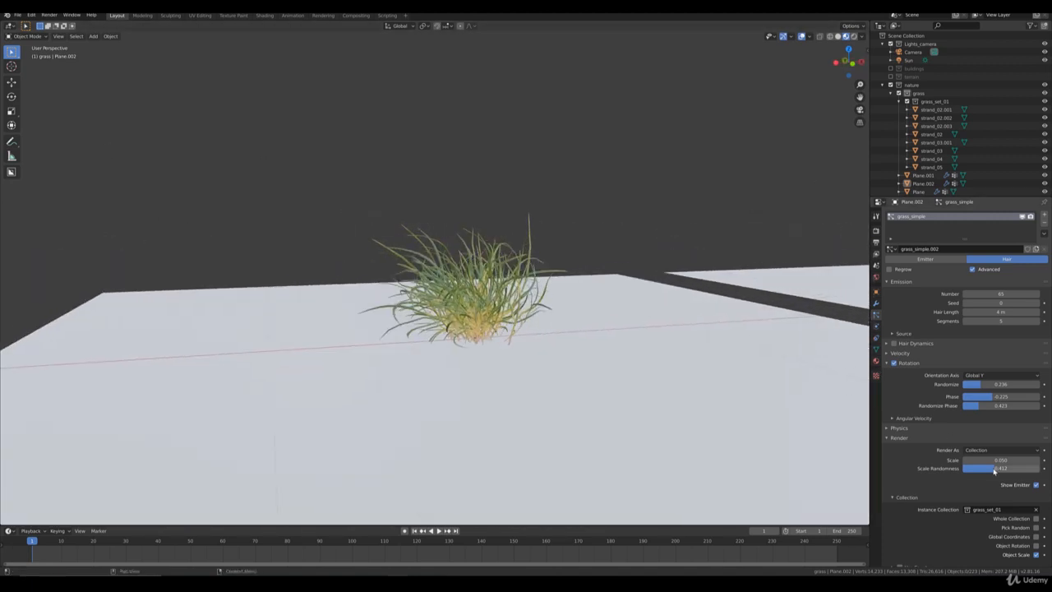
{"action": "left_click_drag", "start_coordinate": [1000, 467], "coordinate": [982, 468]}
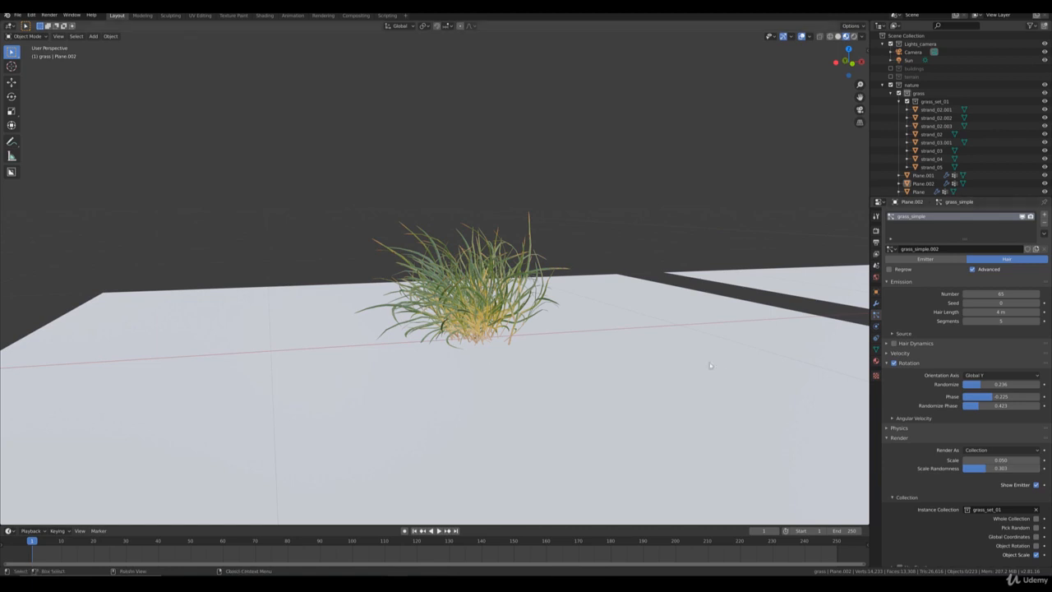
{"action": "scroll", "coordinate": [705, 379], "scroll_direction": "up", "scroll_amount": 1}
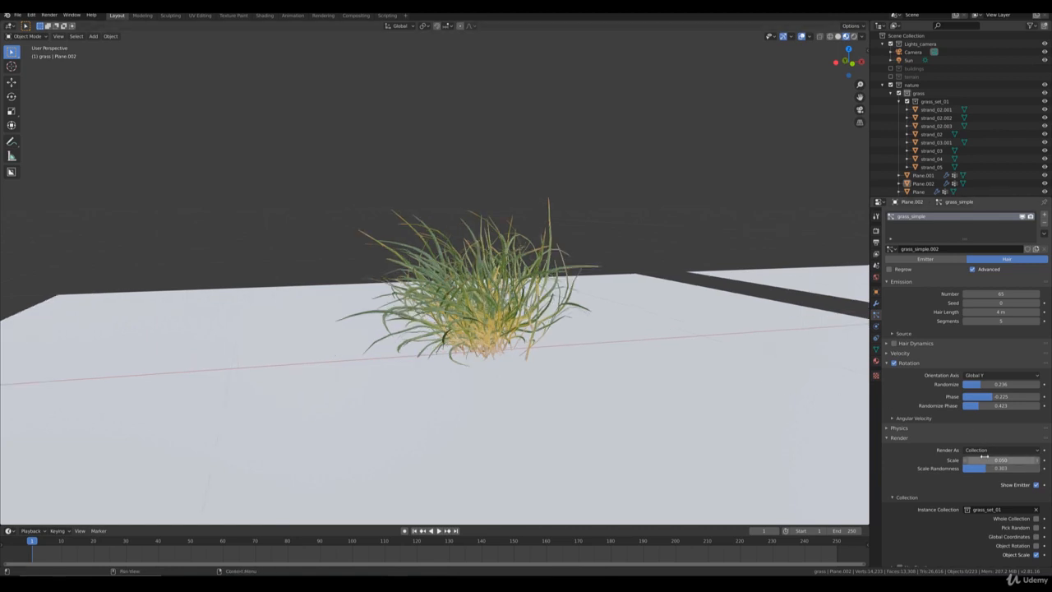
Step: Set the second copy's render scale to 0.054 and its hair length to 3.86 m, and compare its tuft with the others
{"action": "mouse_move", "coordinate": [996, 459]}
{"action": "left_mouse_down"}
{"action": "mouse_move", "coordinate": [1025, 459]}
{"action": "mouse_move", "coordinate": [1006, 460]}
{"action": "mouse_move", "coordinate": [1016, 459]}
{"action": "left_mouse_up"}
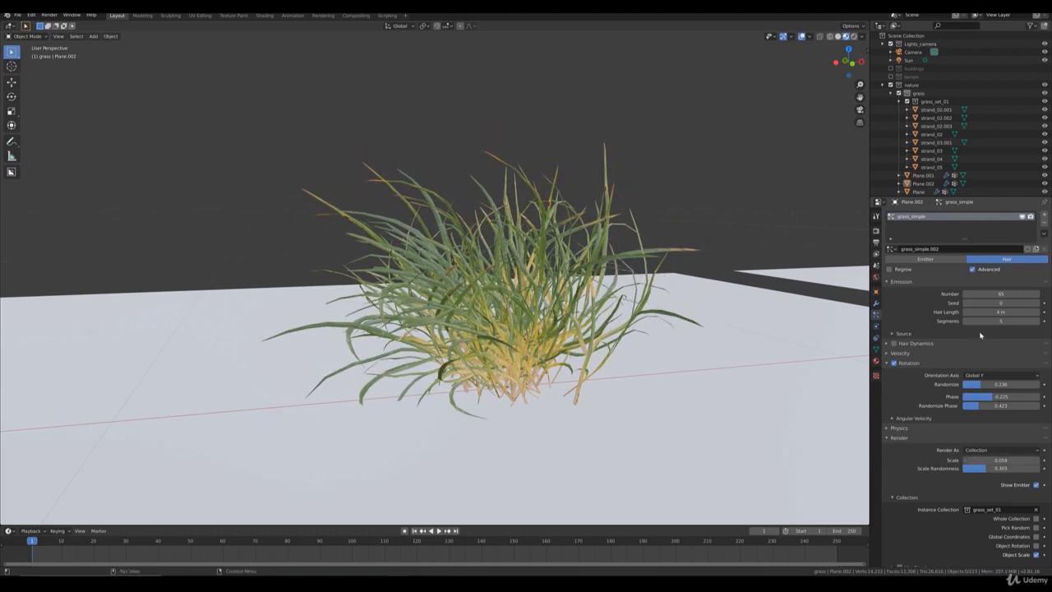
{"action": "left_click_drag", "start_coordinate": [1006, 313], "coordinate": [1030, 312]}
{"action": "scroll", "coordinate": [649, 299], "scroll_direction": "down", "scroll_amount": 3}
{"action": "scroll", "coordinate": [648, 299], "scroll_direction": "down", "scroll_amount": 8}
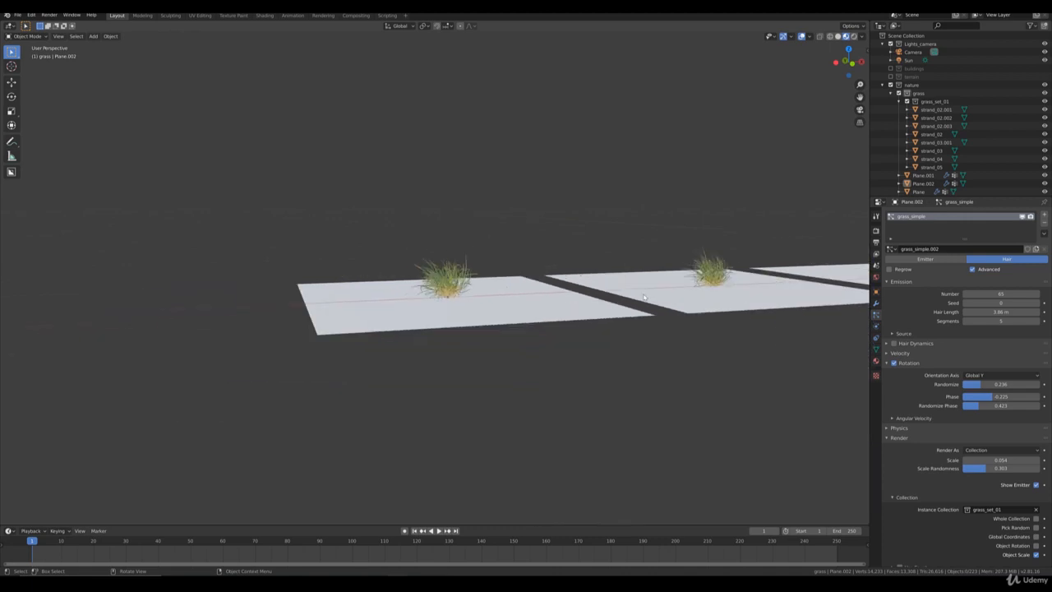
{"action": "middle_click_drag", "start_coordinate": [672, 280], "coordinate": [658, 286]}
{"action": "scroll", "coordinate": [658, 286], "scroll_direction": "down", "scroll_amount": 4}
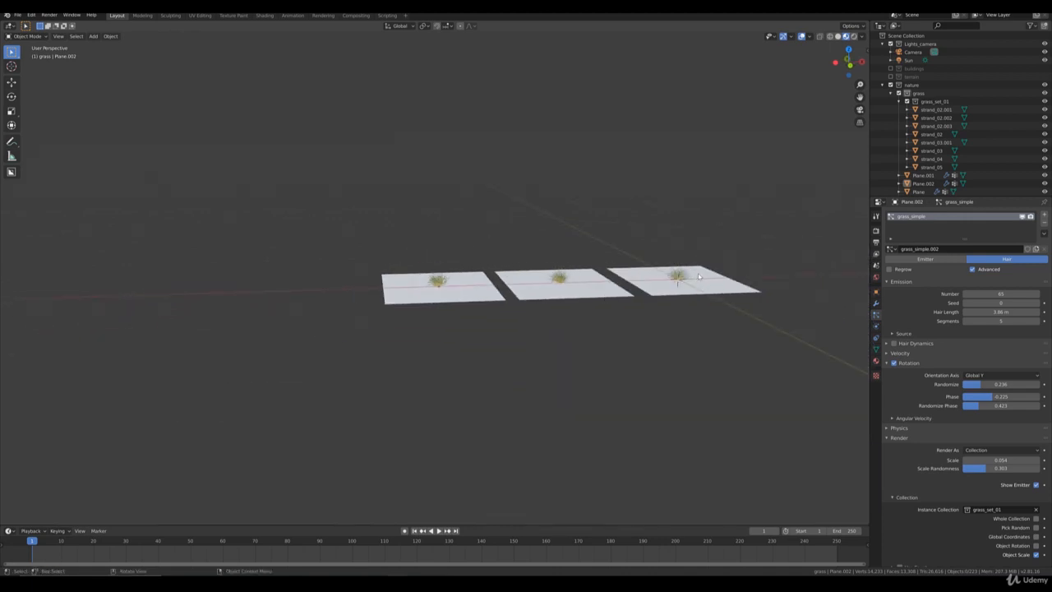
{"action": "scroll", "coordinate": [698, 276], "scroll_direction": "up", "scroll_amount": 2}
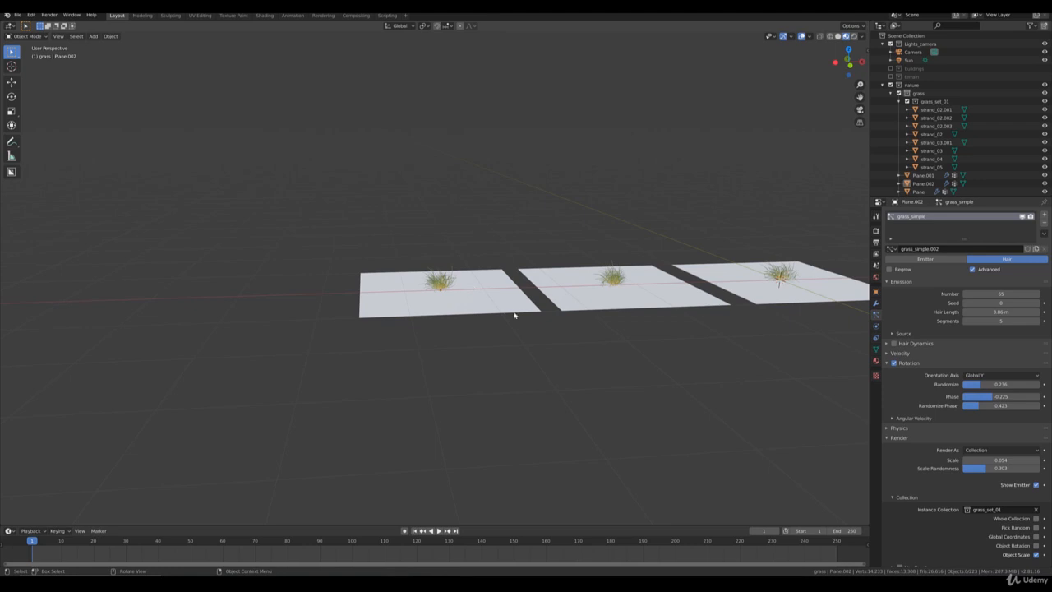
{"action": "scroll", "coordinate": [515, 315], "scroll_direction": "up", "scroll_amount": 8}
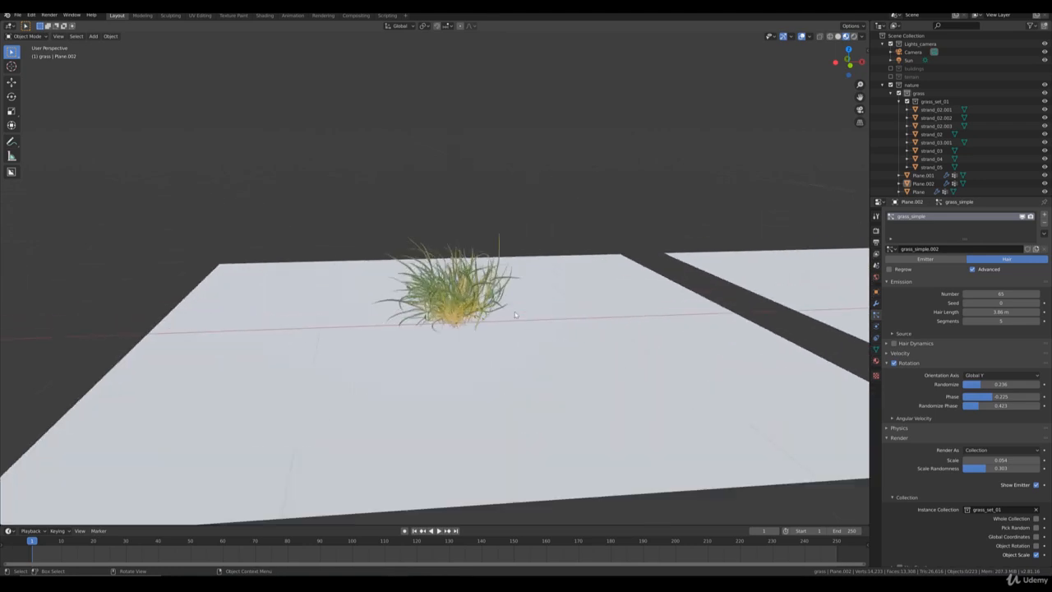
Step: Set the second copy's particle seed to 2 and check the changed tuft beside its neighbour
{"action": "left_click", "coordinate": [1036, 304]}
{"action": "left_click", "coordinate": [1036, 304]}
{"action": "scroll", "coordinate": [600, 340], "scroll_direction": "up", "scroll_amount": 1}
{"action": "mouse_move", "coordinate": [564, 332]}
{"action": "middle_mouse_down"}
{"action": "mouse_move", "coordinate": [553, 320]}
{"action": "mouse_move", "coordinate": [556, 329]}
{"action": "middle_mouse_up"}
{"action": "scroll", "coordinate": [556, 328], "scroll_direction": "down", "scroll_amount": 2}
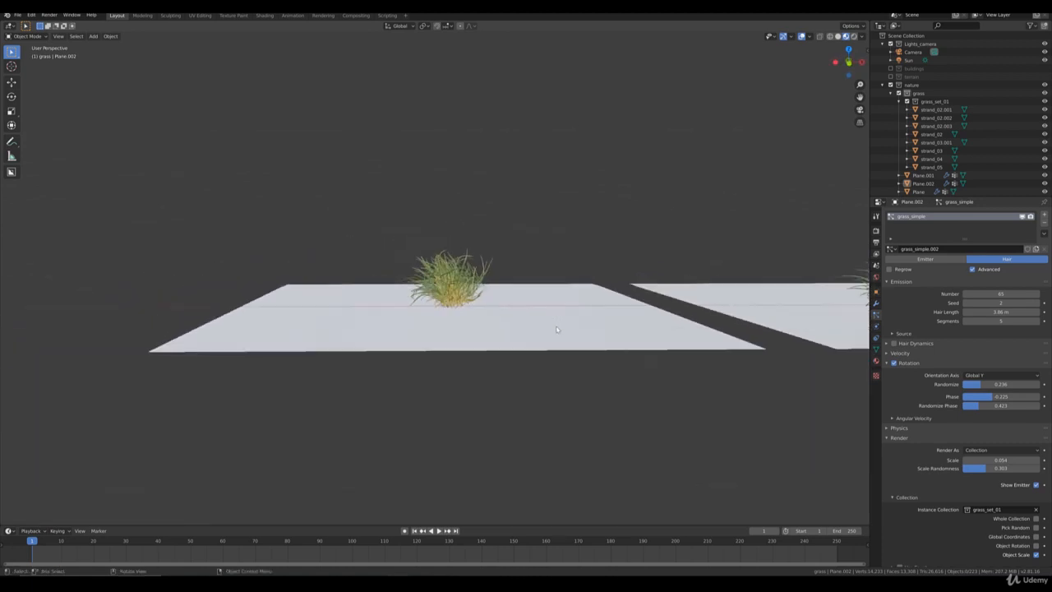
{"action": "scroll", "coordinate": [556, 328], "scroll_direction": "down", "scroll_amount": 2}
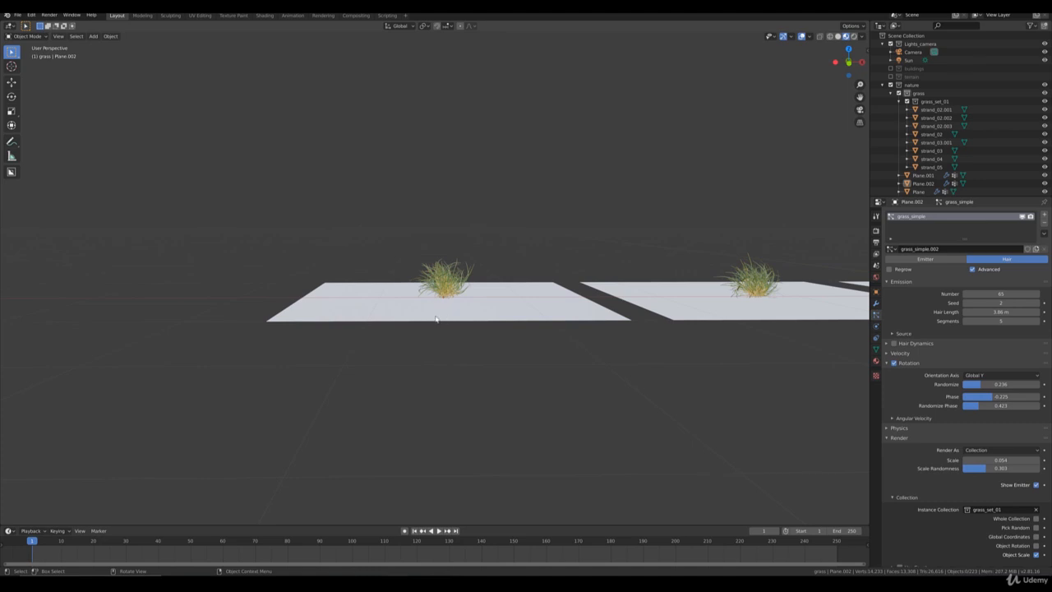
Step: Duplicate the original grass plane a third time and move the new copy along negative X, beyond the second copy
{"action": "scroll", "coordinate": [431, 316], "scroll_direction": "up", "scroll_amount": 4}
{"action": "left_click", "coordinate": [463, 332]}
{"action": "scroll", "coordinate": [699, 336], "scroll_direction": "down", "scroll_amount": 5}
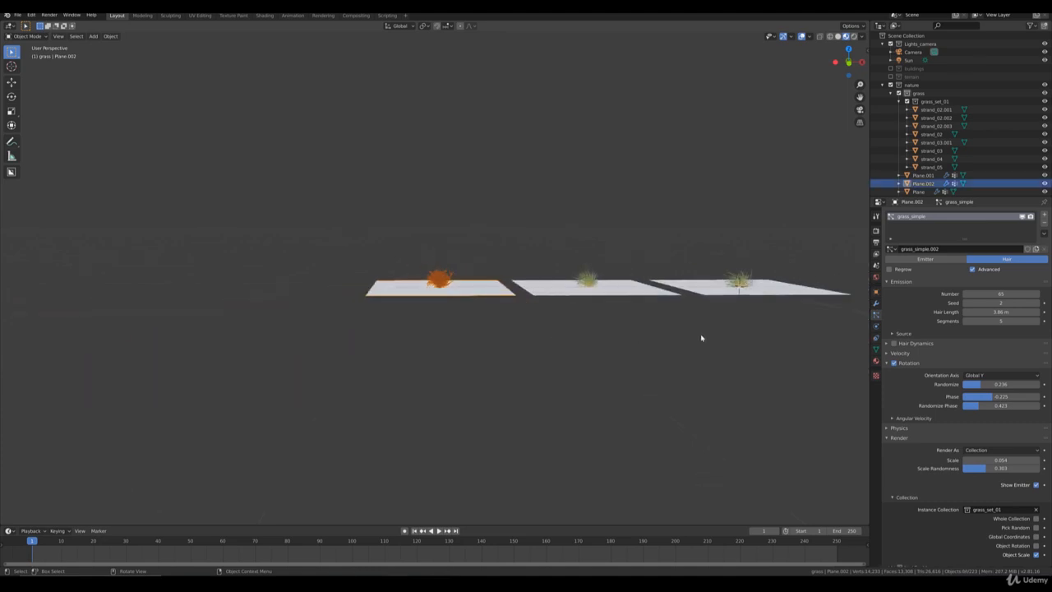
{"action": "left_click", "coordinate": [756, 299]}
{"action": "scroll", "coordinate": [751, 324], "scroll_direction": "up", "scroll_amount": 4}
{"action": "scroll", "coordinate": [753, 368], "scroll_direction": "down", "scroll_amount": 2}
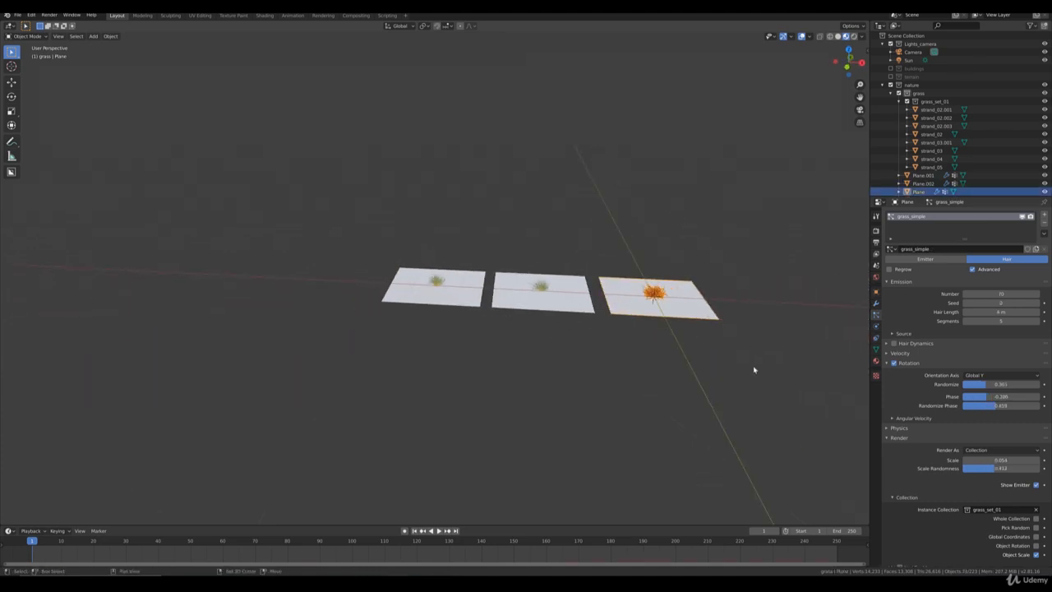
{"action": "key", "text": "shift+d"}
{"action": "right_click", "coordinate": [753, 369]}
{"action": "key", "text": "g"}
{"action": "key", "text": "x"}
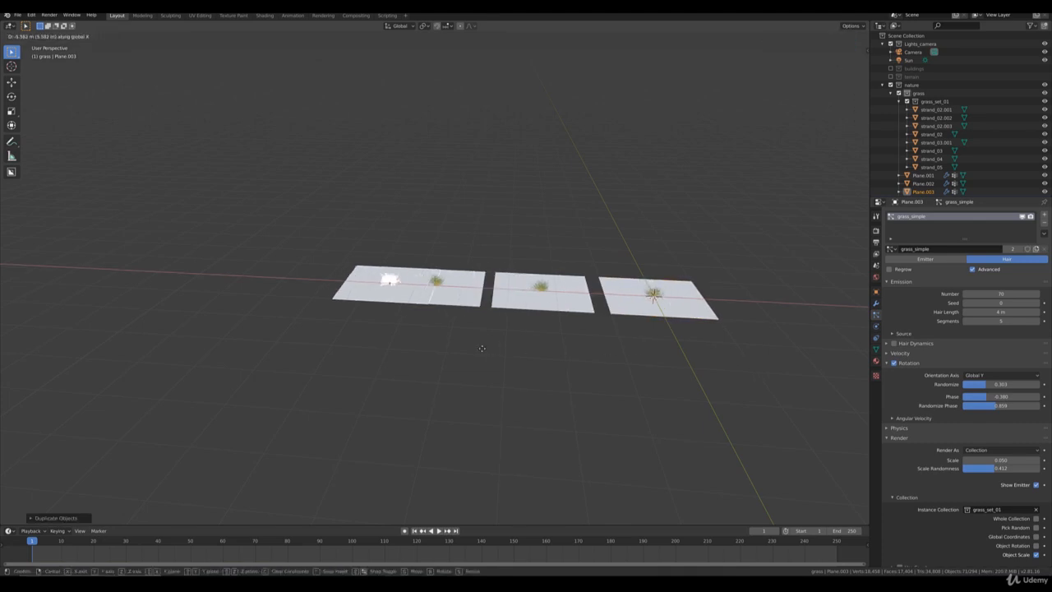
{"action": "left_click", "coordinate": [438, 347]}
{"action": "middle_click_drag", "start_coordinate": [438, 347], "coordinate": [545, 345], "text": "shift"}
{"action": "scroll", "coordinate": [545, 345], "scroll_direction": "up", "scroll_amount": 7}
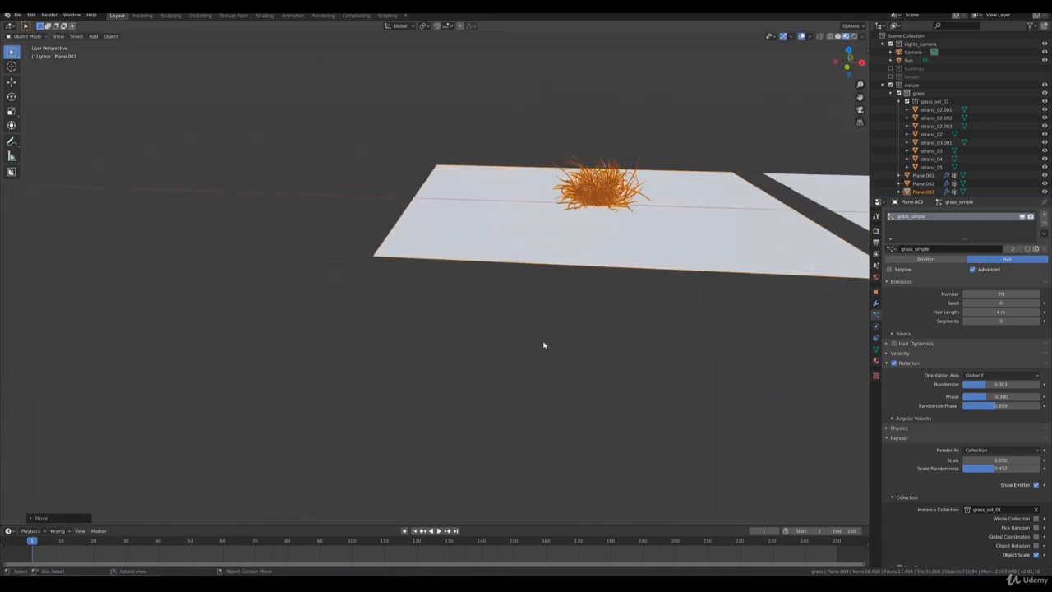
Step: Set the third copy's hair number to 77 and its seed to 3
{"action": "middle_click_drag", "start_coordinate": [808, 251], "coordinate": [673, 336], "text": "shift"}
{"action": "scroll", "coordinate": [674, 336], "scroll_direction": "up", "scroll_amount": 2}
{"action": "left_click", "coordinate": [997, 293]}
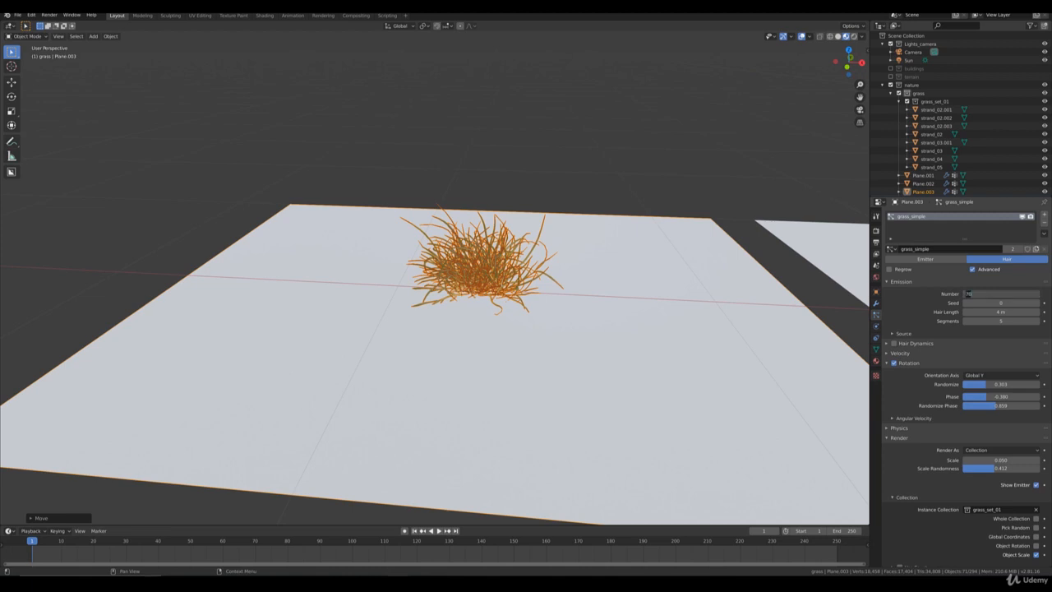
{"action": "key", "text": "Return"}
{"action": "mouse_move", "coordinate": [576, 210]}
{"action": "middle_mouse_down"}
{"action": "mouse_move", "coordinate": [573, 181]}
{"action": "mouse_move", "coordinate": [571, 201]}
{"action": "middle_mouse_up"}
{"action": "middle_click_drag", "start_coordinate": [558, 263], "coordinate": [552, 281], "text": "shift"}
{"action": "scroll", "coordinate": [553, 281], "scroll_direction": "up", "scroll_amount": 1}
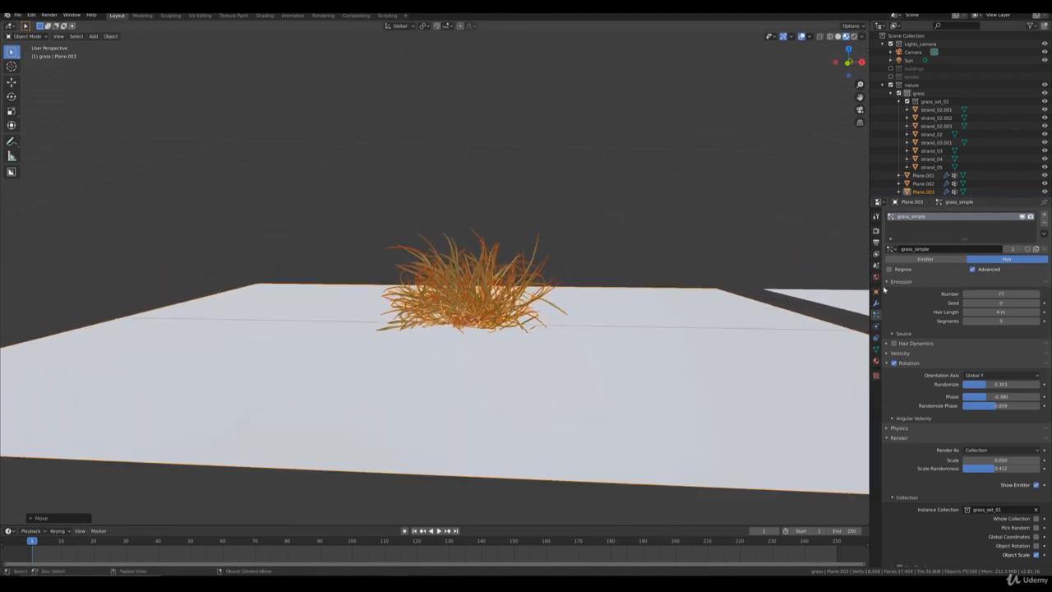
{"action": "left_click", "coordinate": [1033, 303]}
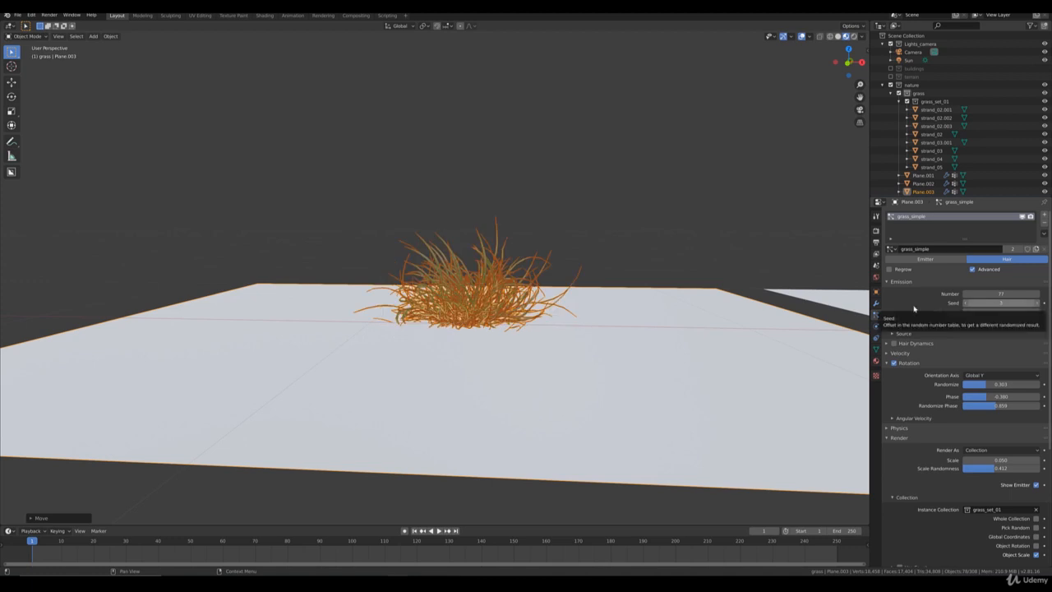
Step: Set the third copy's rotation to Randomize 0.352 and Phase -0.352, deselect it and view all four tufts together
{"action": "left_click_drag", "start_coordinate": [993, 384], "coordinate": [1002, 396]}
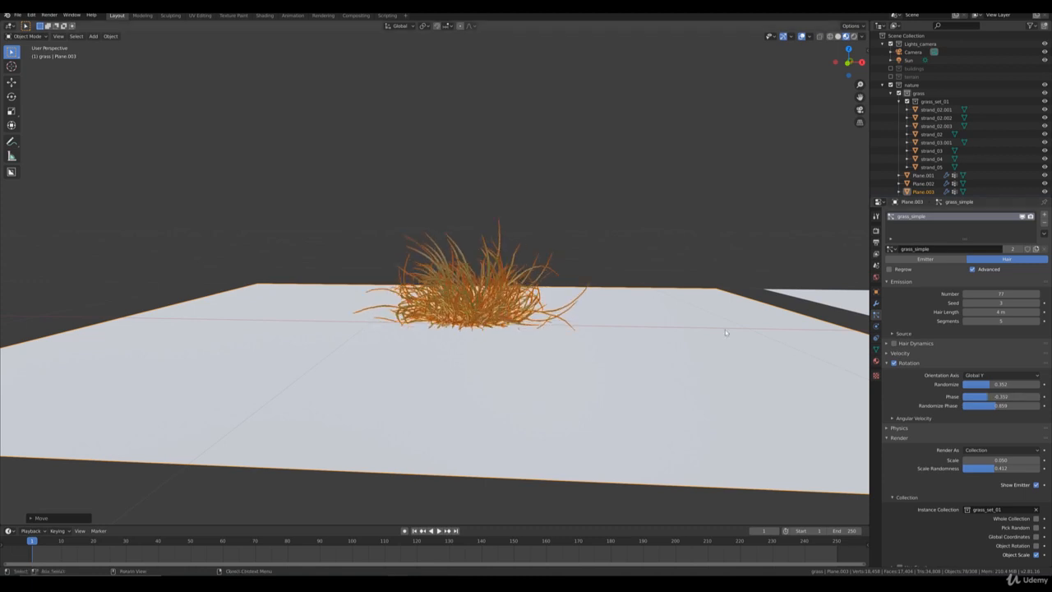
{"action": "left_click", "coordinate": [622, 238]}
{"action": "middle_click_drag", "start_coordinate": [622, 238], "coordinate": [614, 350]}
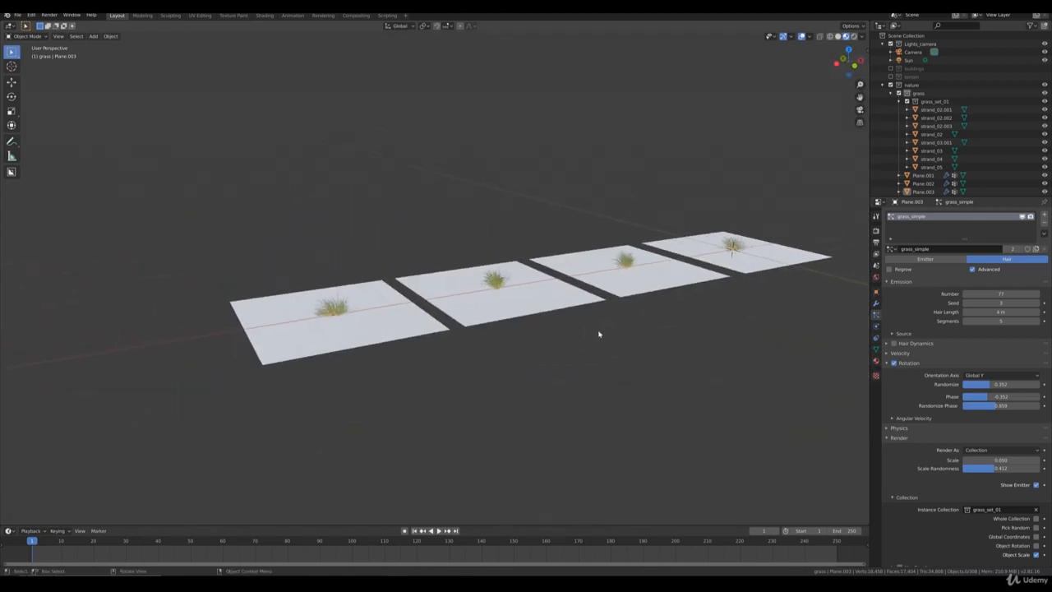